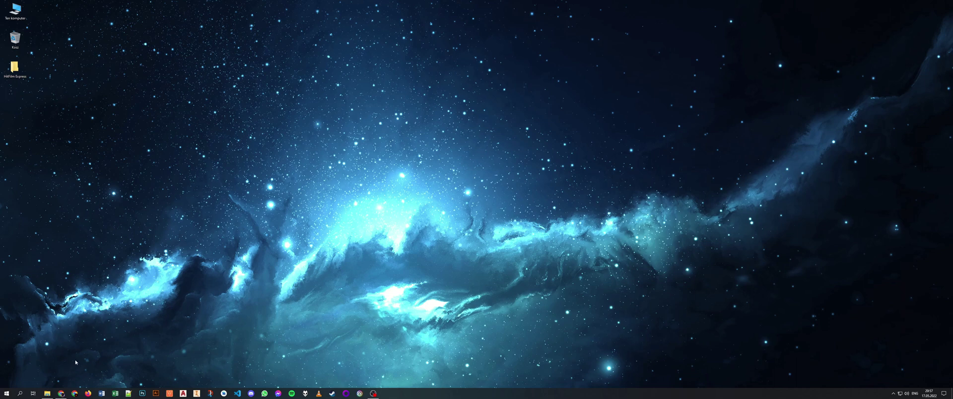
- Open the web browser and search Google for "hitfilm express"
click(61, 393)
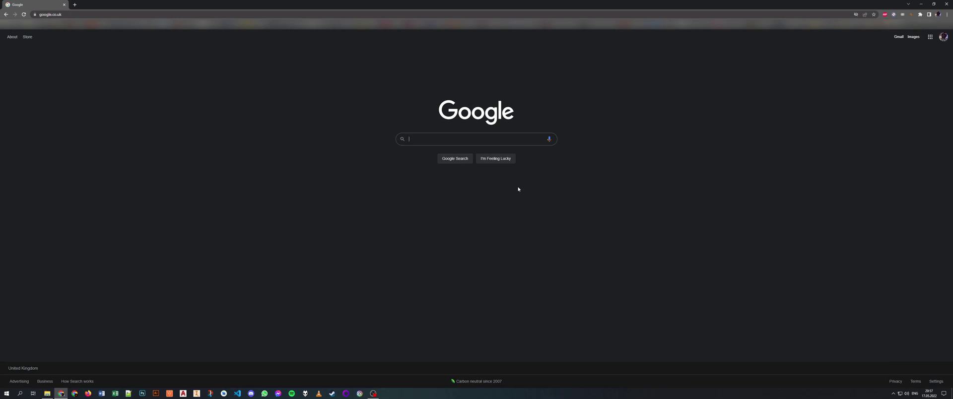
text(hit)
key(Down)
key(Up)
key(Up)
key(Up)
key(Up)
key(Up)
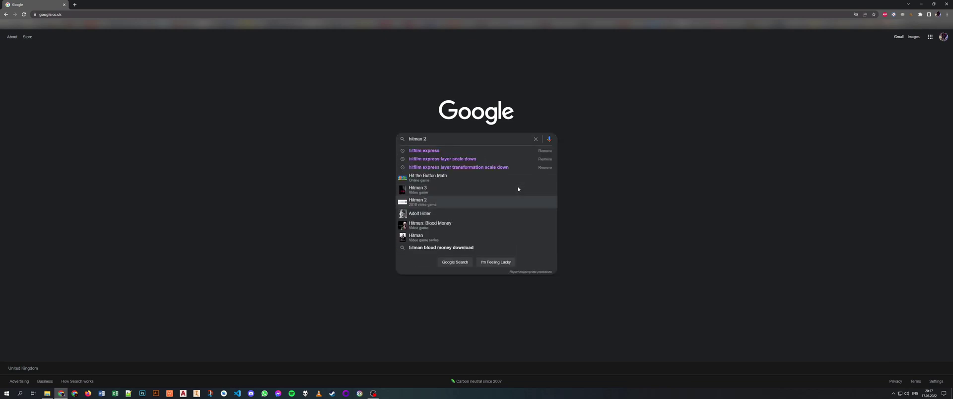
key(Return)
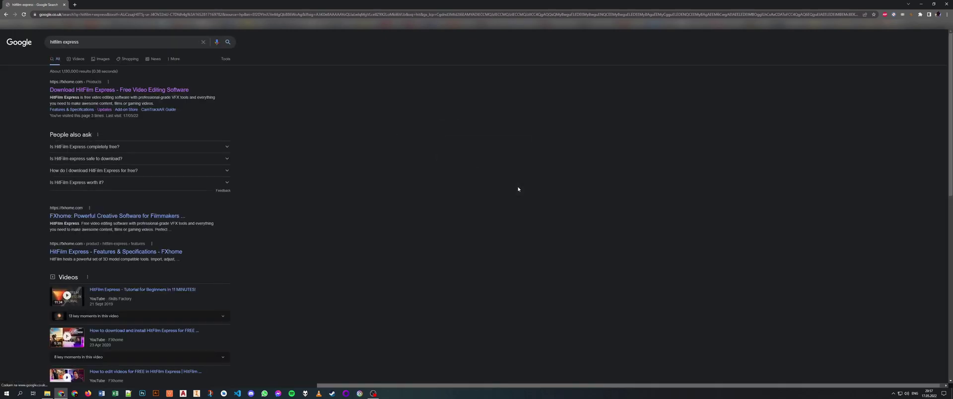
- Open the free download page of HitFilm Express on the FXhome site and set the contribution to 0 GBP
click(117, 89)
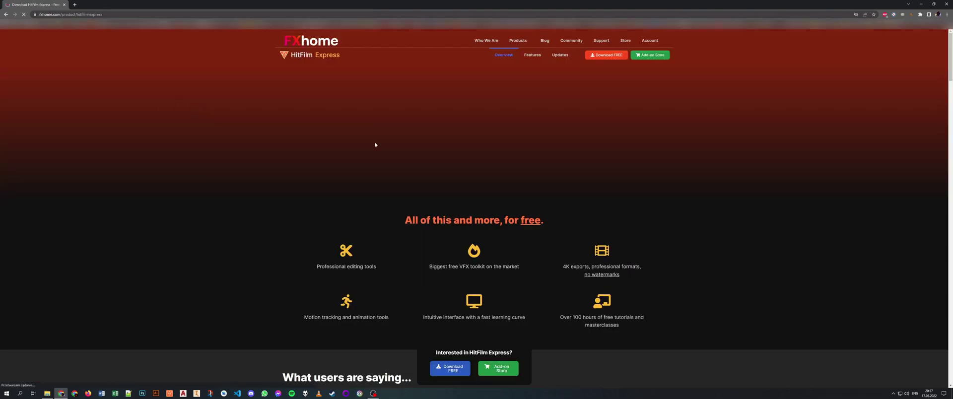
click(593, 58)
drag(378, 130, 358, 127)
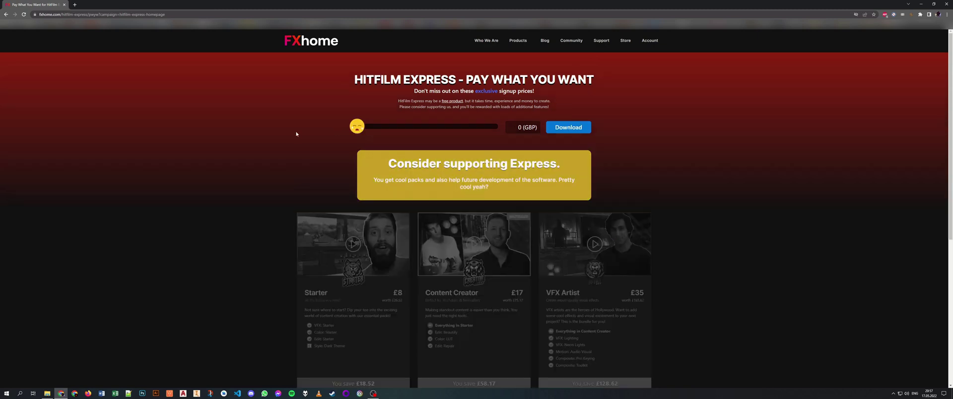
scroll(416, 185, down, 1)
scroll(416, 184, up, 2)
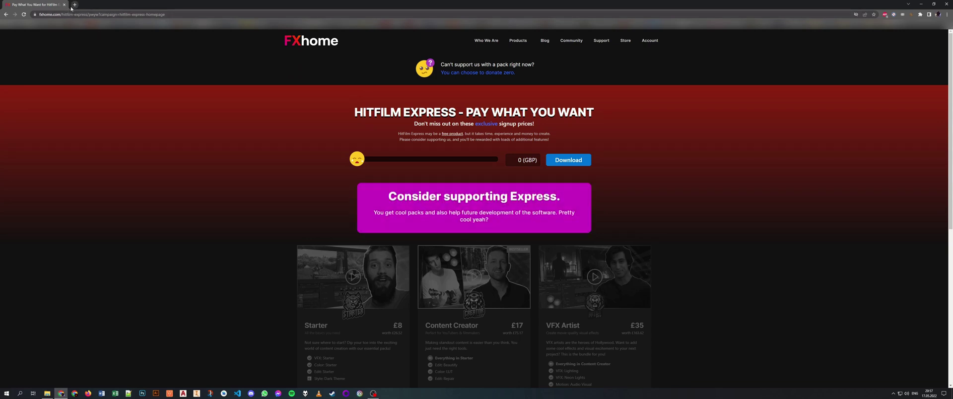
- Search for "winrar" in a new browser tab, view the WinRAR download site, and close the browser
click(75, 4)
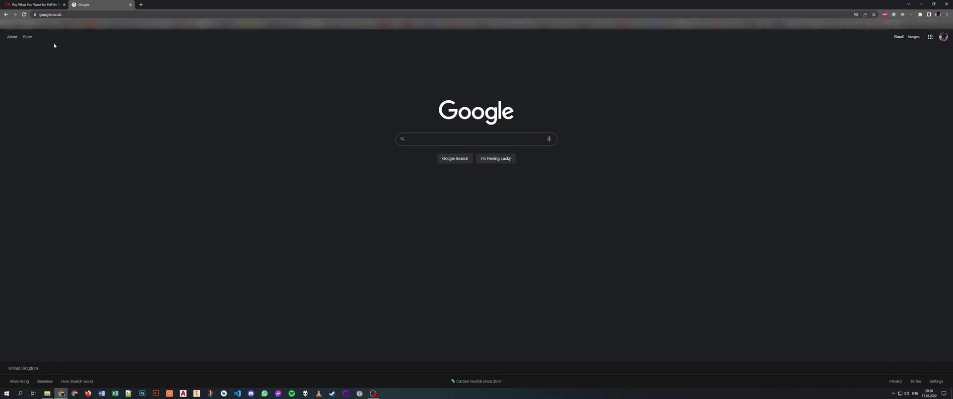
text(winrar)
key(Return)
click(132, 96)
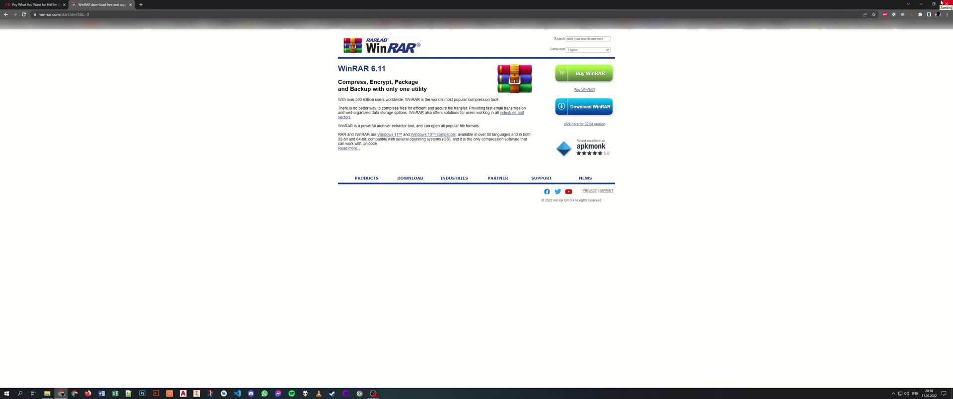
click(945, 3)
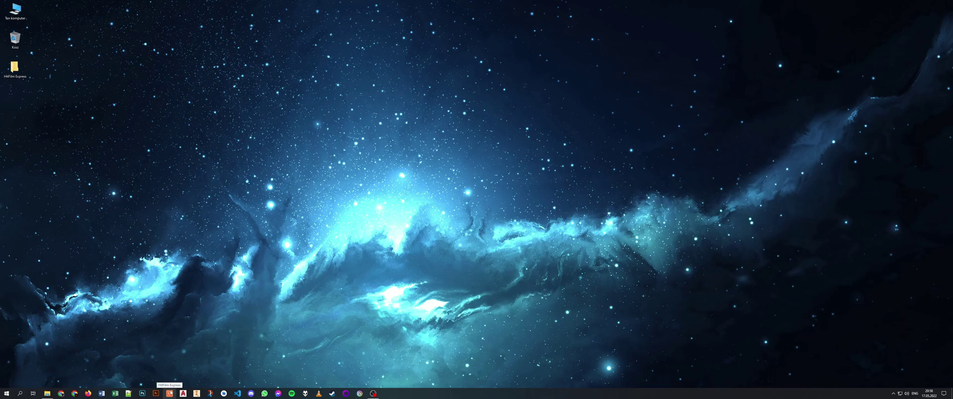
- Launch HitFilm Express and start a new project to bring up its settings
click(169, 393)
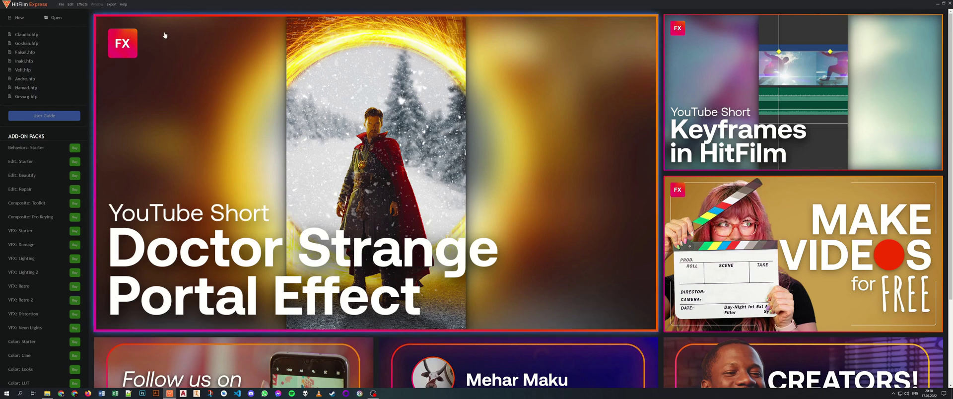
click(61, 5)
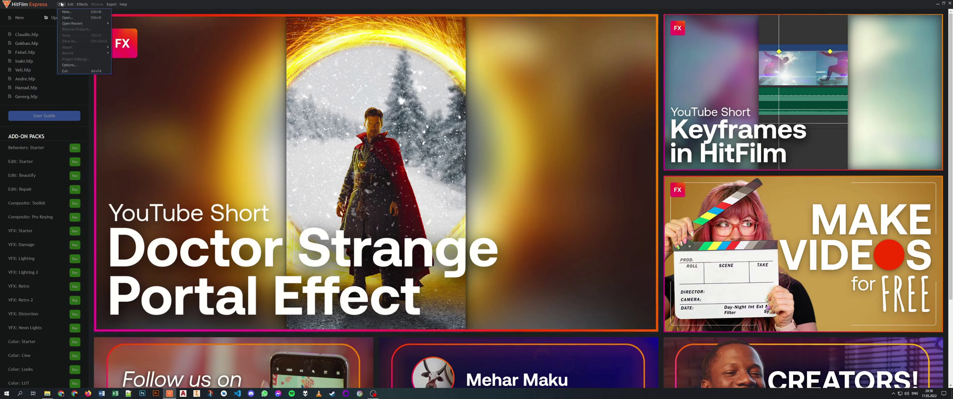
click(66, 11)
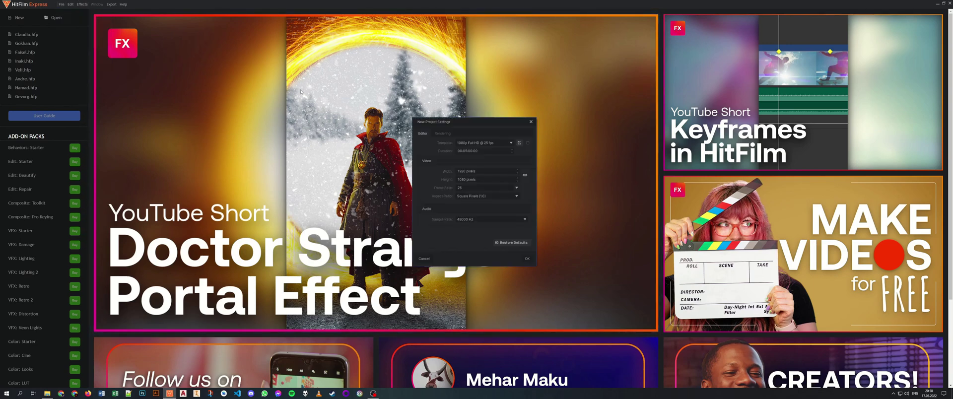
- Set the new project's duration to 15 seconds (00:00:15:00)
click(471, 151)
key(Delete)
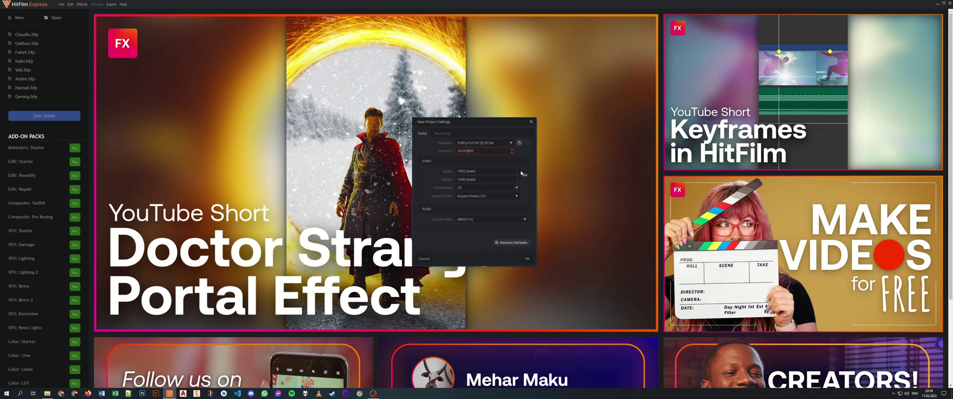
text(:15)
key(Tab)
key(Tab)
- Set the project's video width to 1280 pixels and height to 480 pixels
click(477, 172)
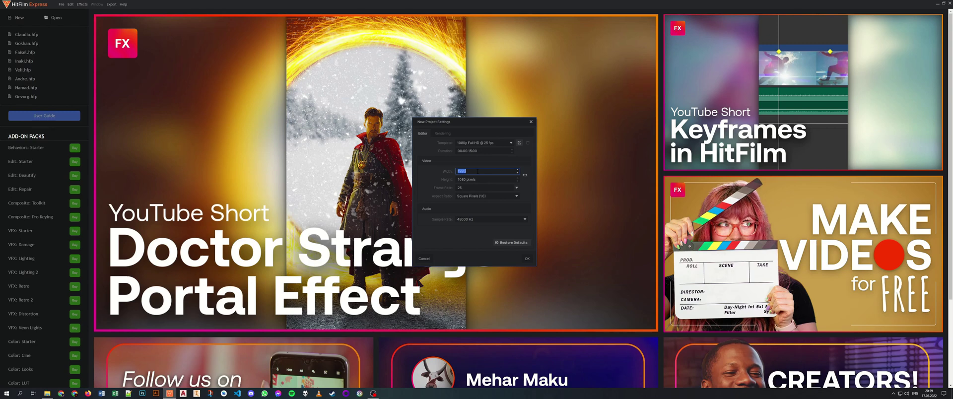
text(1)
key(Tab)
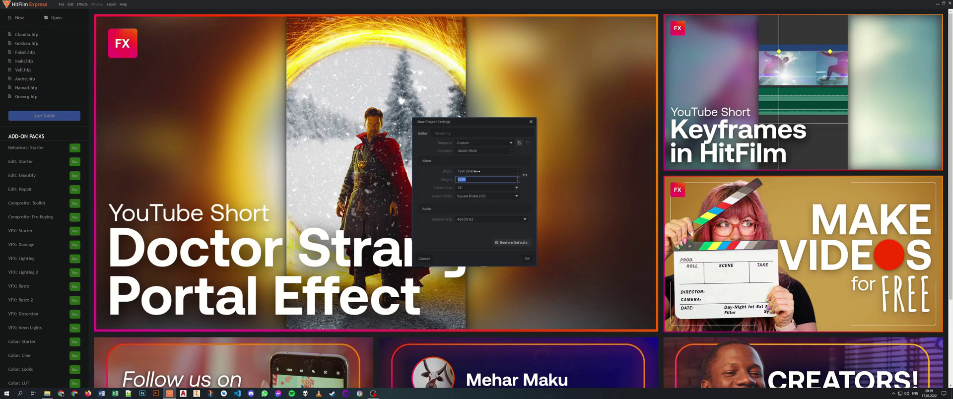
text(480)
key(Tab)
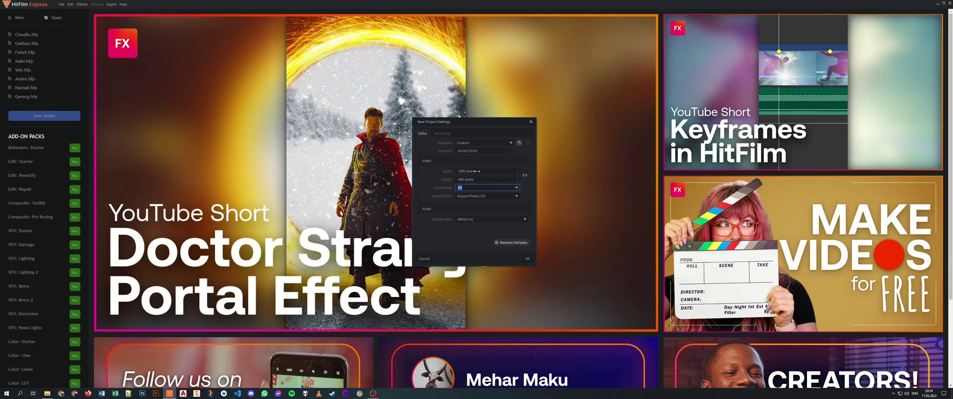
- Try a video size of 1920 pixels wide by 720 pixels high for the project
click(478, 171)
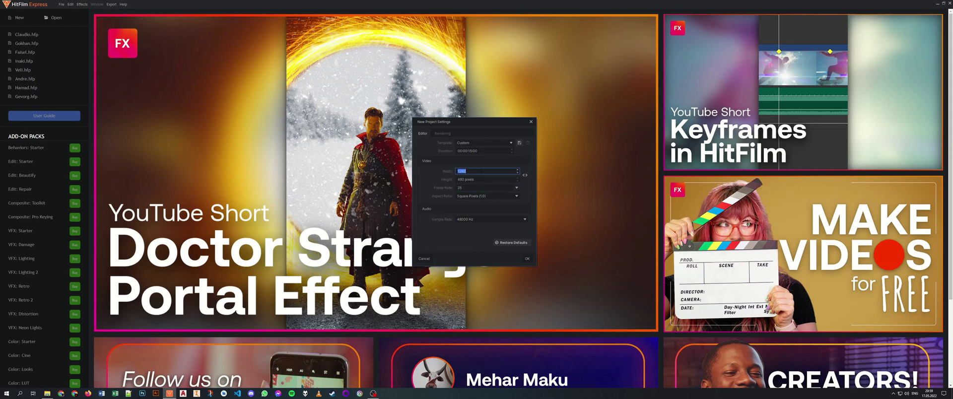
text(19)
key(Tab)
text(7)
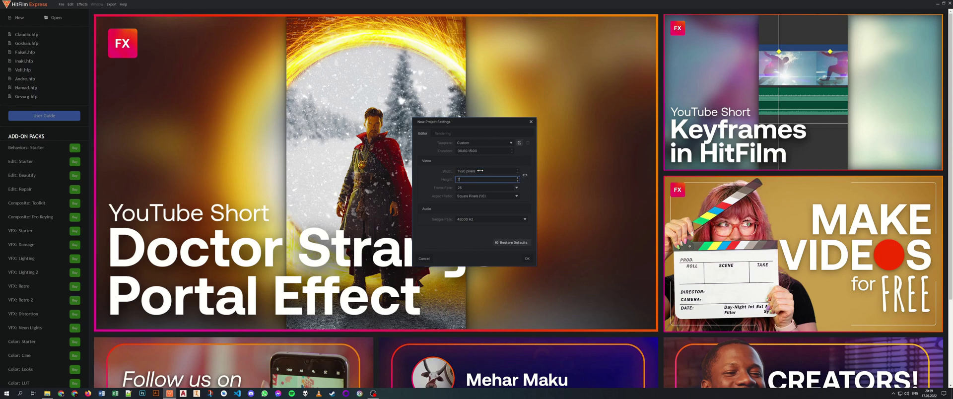
key(Tab)
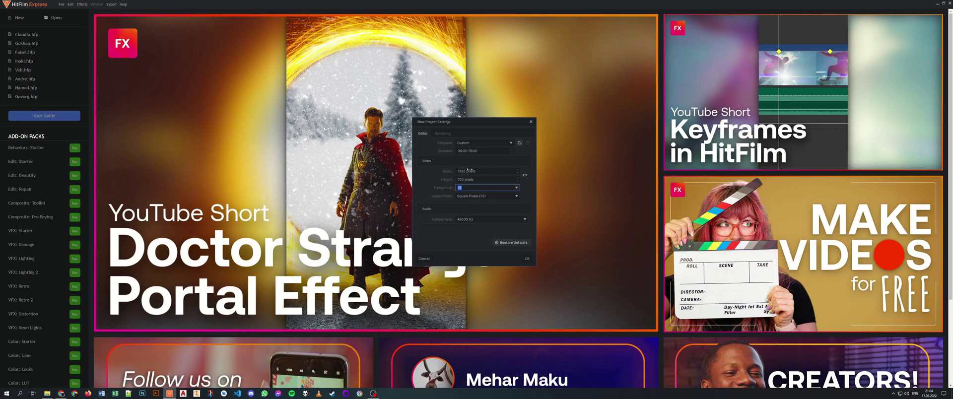
- Set the video size to 1280 x 480 pixels and create the project with these settings
double_click(461, 171)
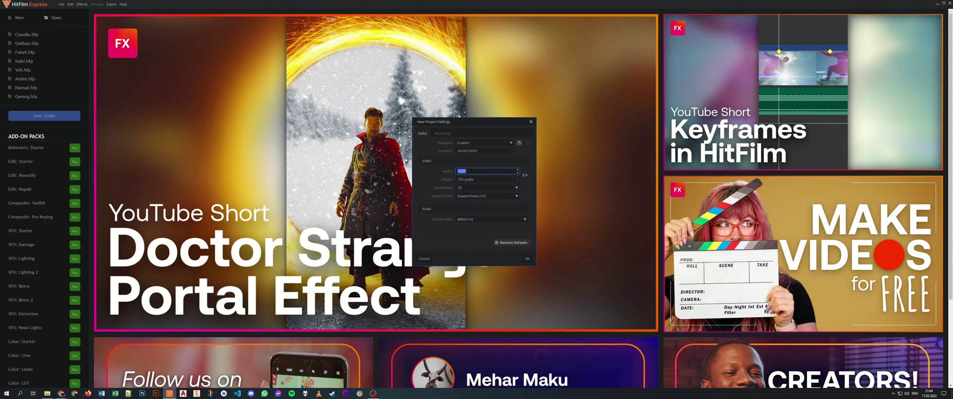
text(1280)
key(Tab)
text(480)
key(Tab)
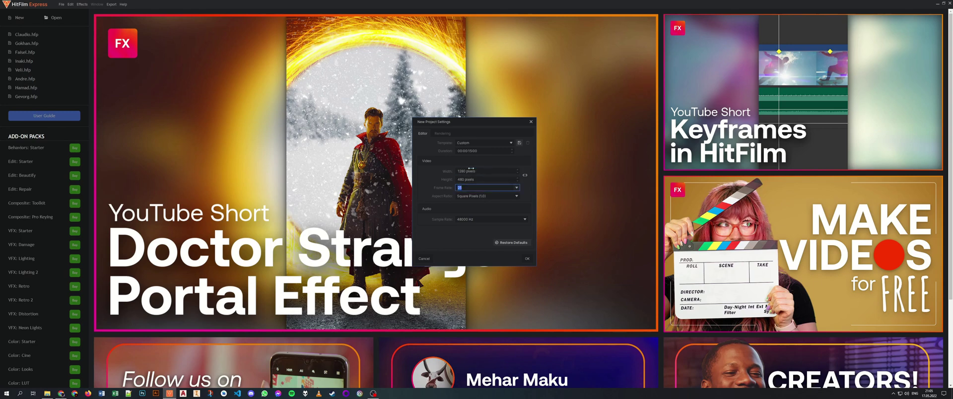
click(526, 258)
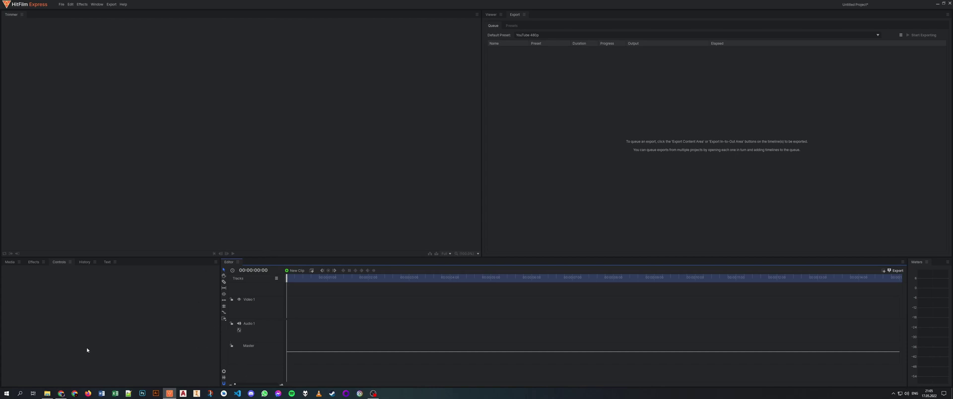
- Import boot car.png, boot end.png, boot lights 1.png, boot lights 2.png and boot welcome.png from File Explorer into the project media
mouse_move(49, 394)
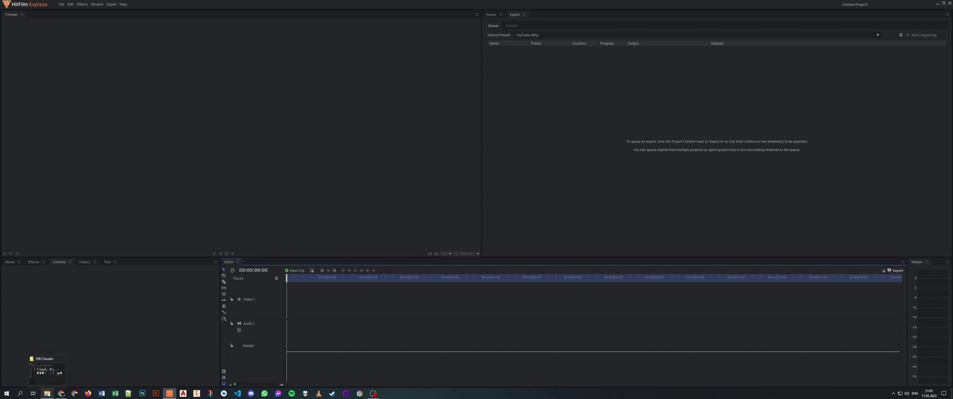
click(46, 372)
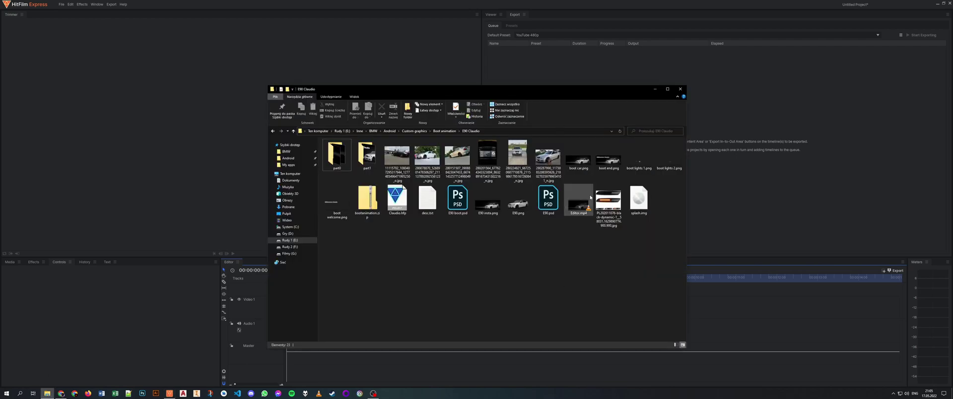
click(578, 156)
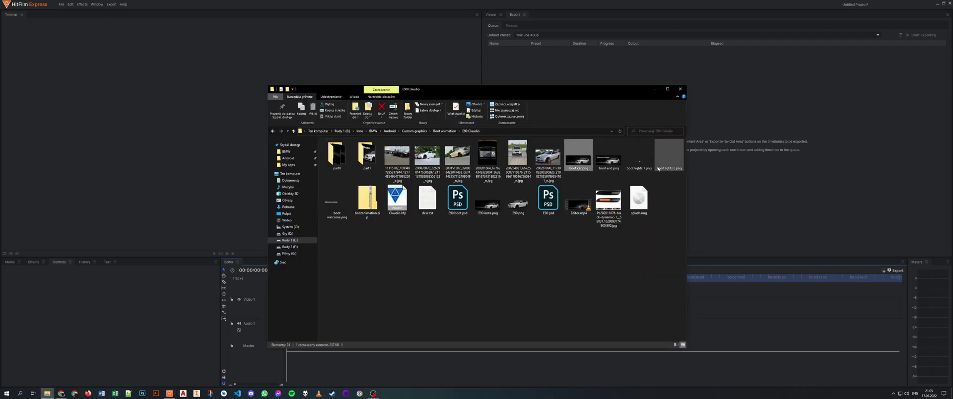
shift+click(337, 201)
drag(603, 151, 106, 318)
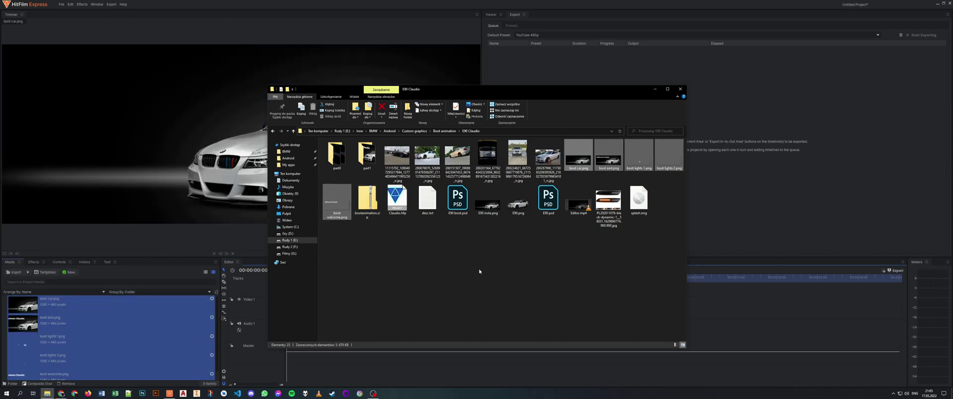
- Import NBT BMW M Performance Startup Animation.mp4 from the Boot animation folder into the project media
key(alt+Up)
scroll(623, 273, down, 10)
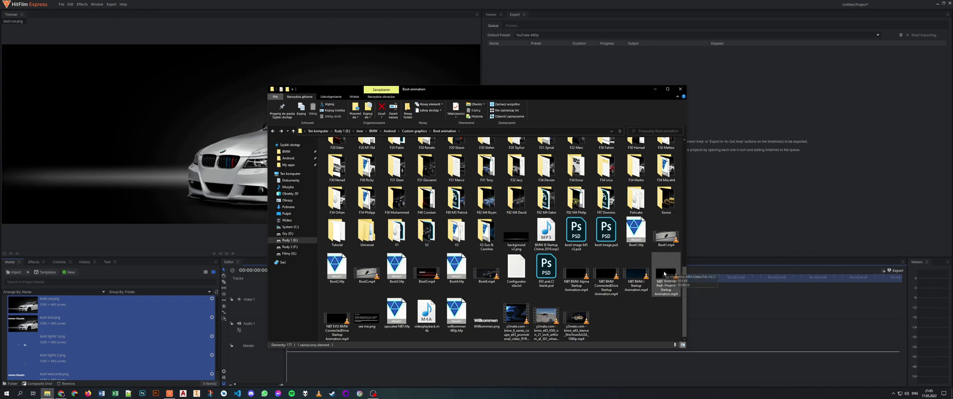
drag(663, 271, 159, 323)
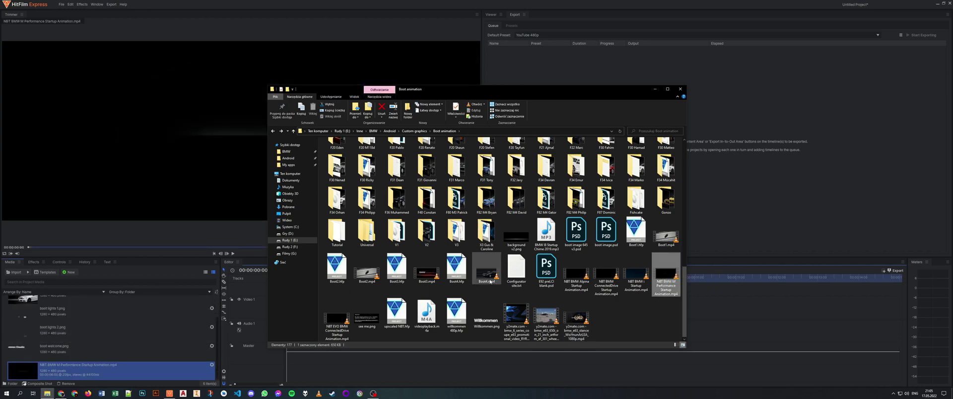
- Import End screen 480p.png from the Android folder's End screen subfolder into the project media, and minimize File Explorer
key(alt+Up)
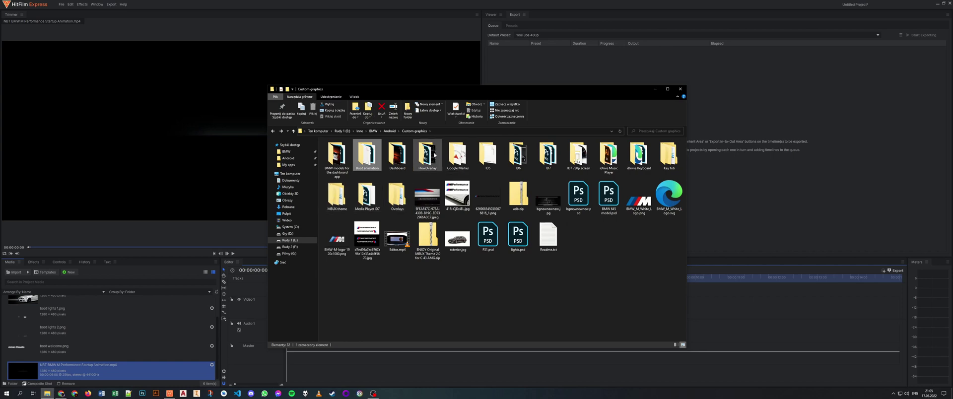
key(alt+Up)
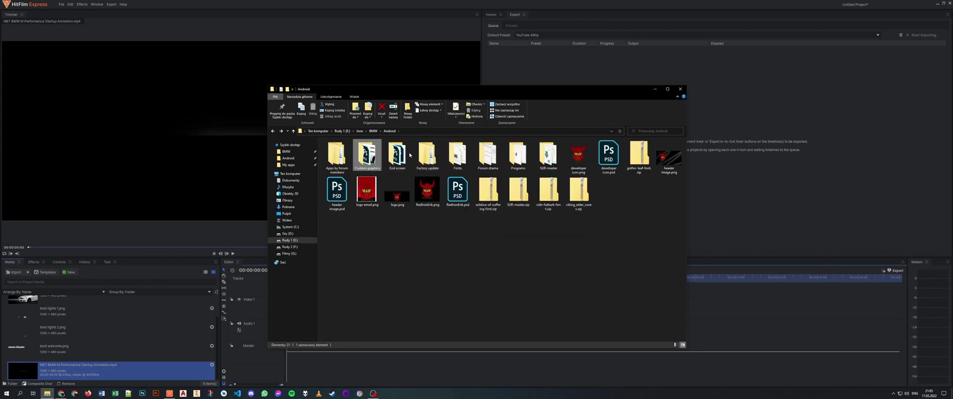
double_click(391, 155)
double_click(427, 162)
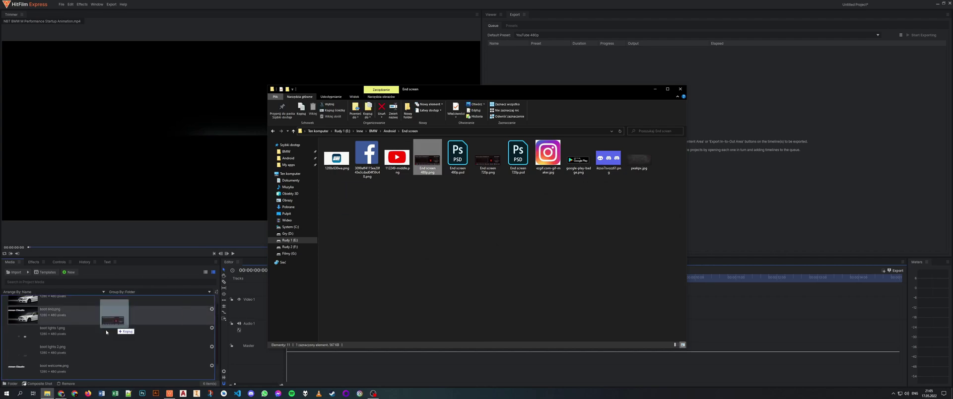
key(alt+Up)
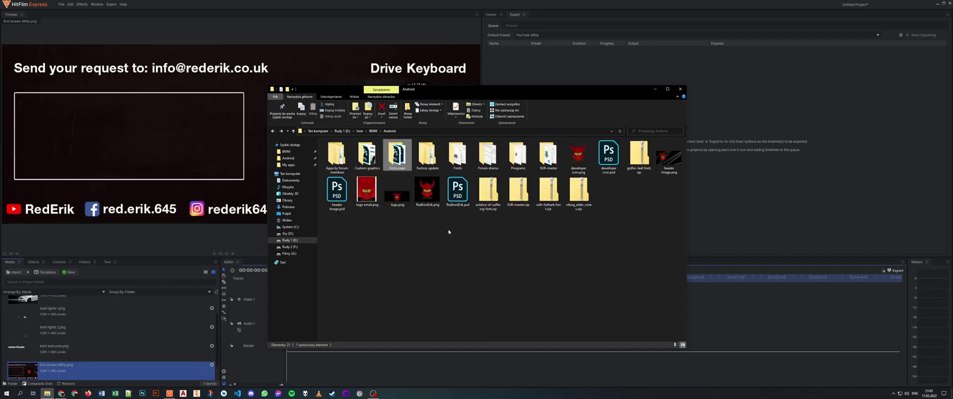
click(655, 88)
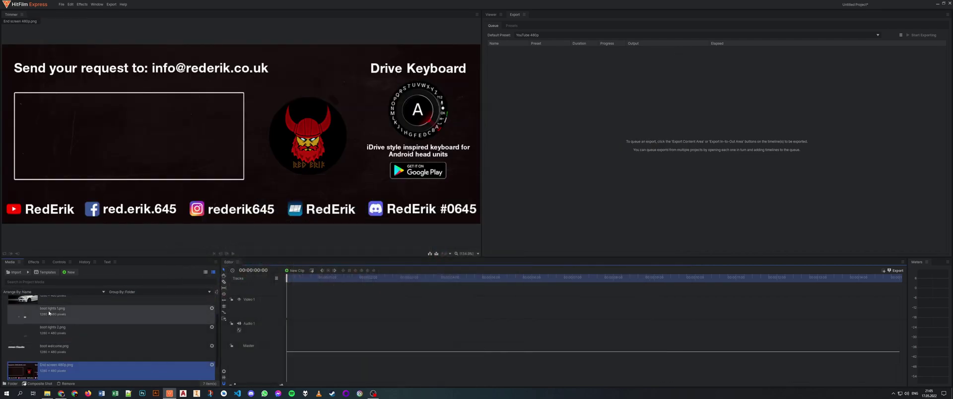
- Preview the imported boot images one after another, from boot car.png to boot lights 2.png
scroll(110, 337, up, 2)
click(99, 304)
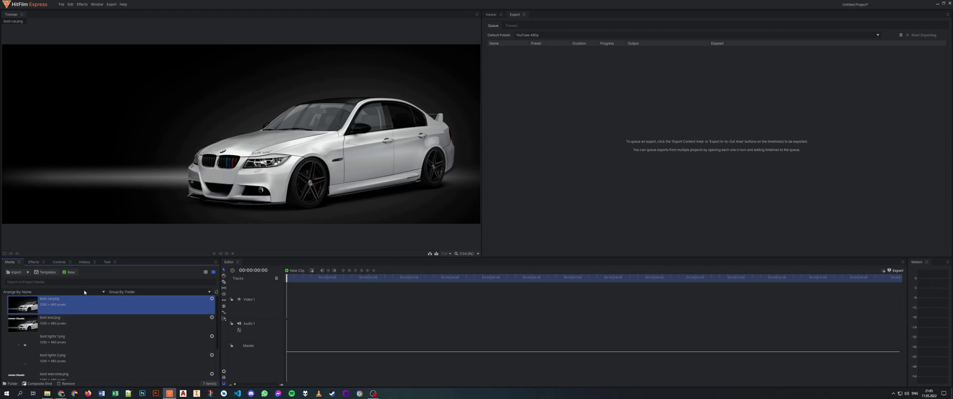
key(Down)
key(Down)
scroll(59, 344, down, 1)
key(Down)
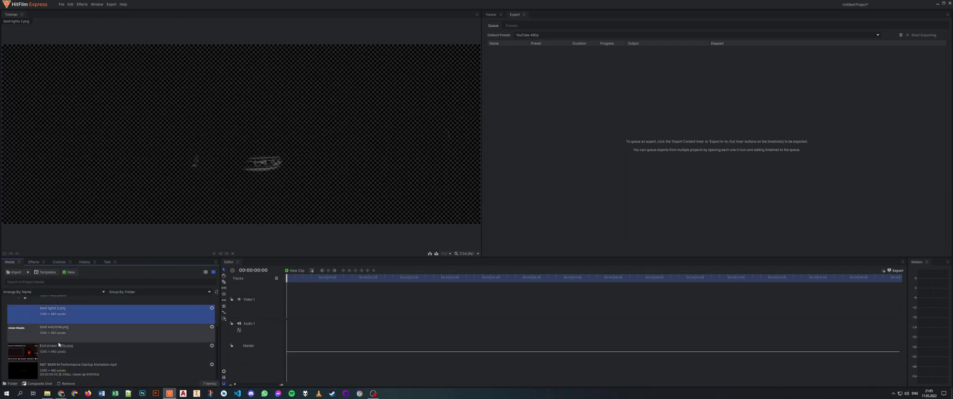
- Preview boot welcome.png, End screen 480p.png and the NBT BMW M Performance Startup Animation.mp4 video from the project media
key(Down)
key(Down)
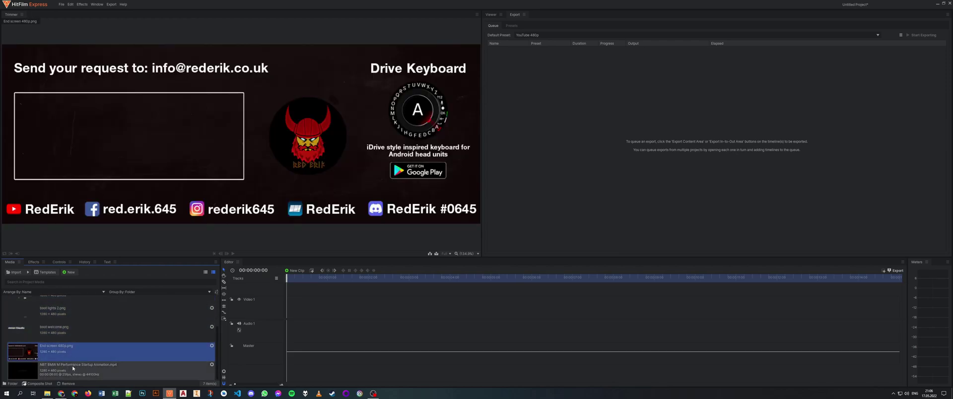
click(73, 368)
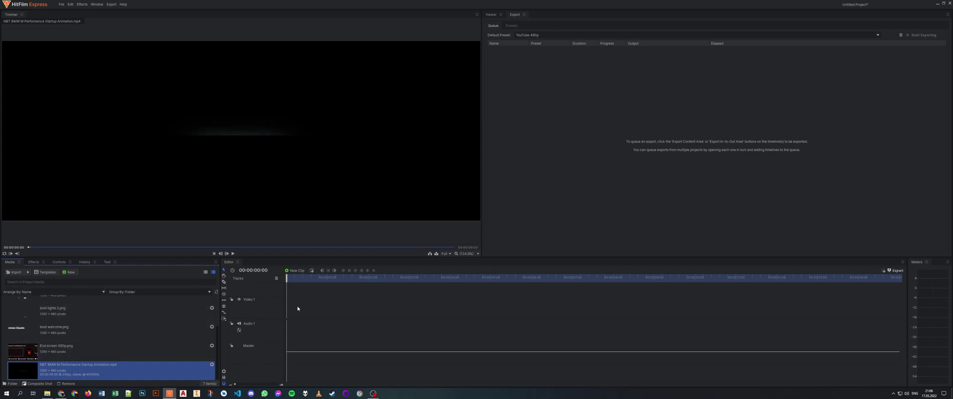
- Place the NBT BMW M Performance Startup Animation.mp4 clip at the start of the Video 1 track and scrub through it in the Viewer
click(491, 15)
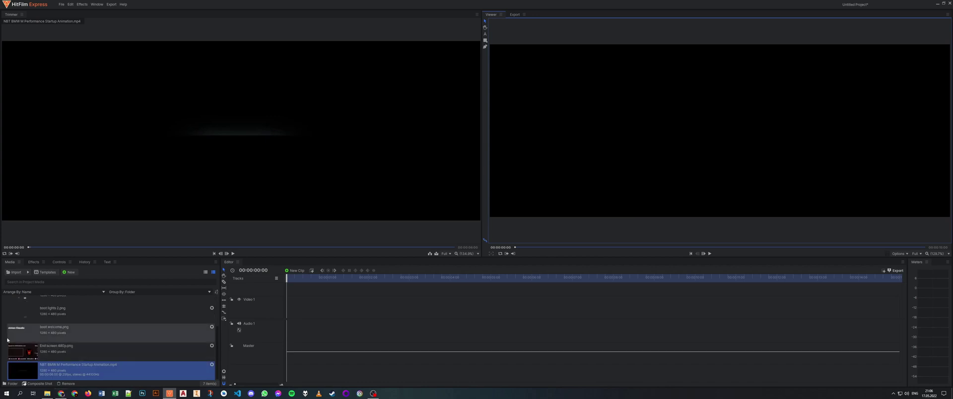
drag(21, 373, 288, 318)
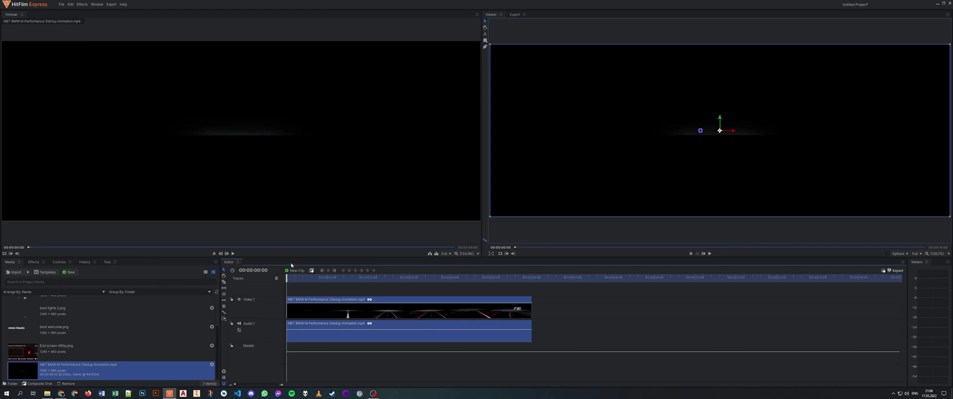
drag(294, 279, 383, 301)
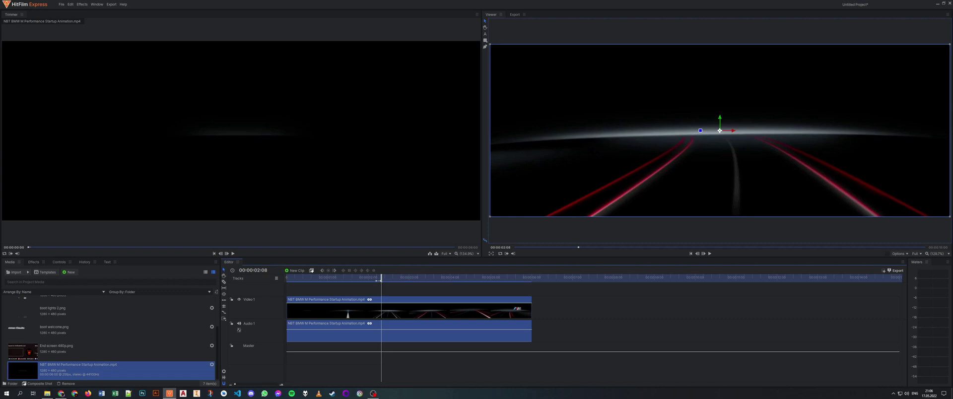
drag(378, 280, 491, 279)
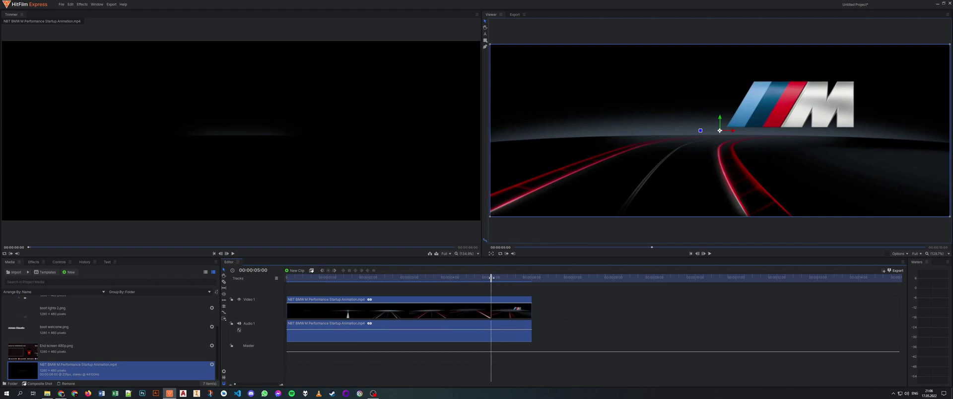
drag(491, 279, 280, 298)
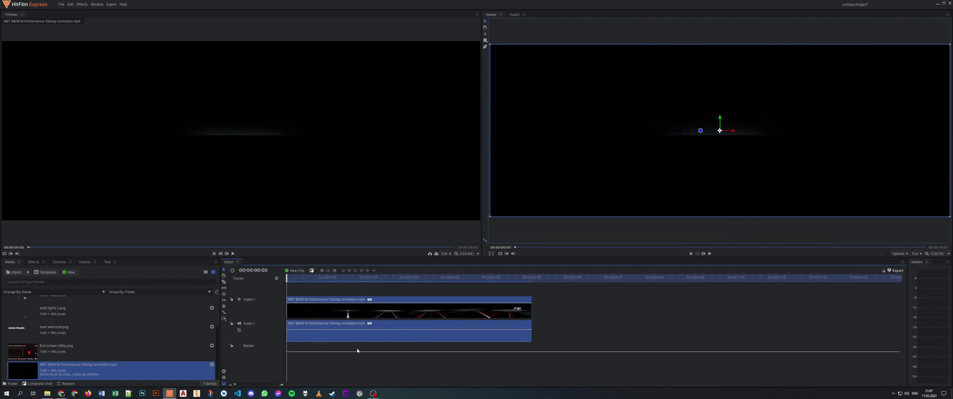
- Find the Time Reverse effect and apply it to the startup animation clip on Video 1
click(32, 262)
click(20, 272)
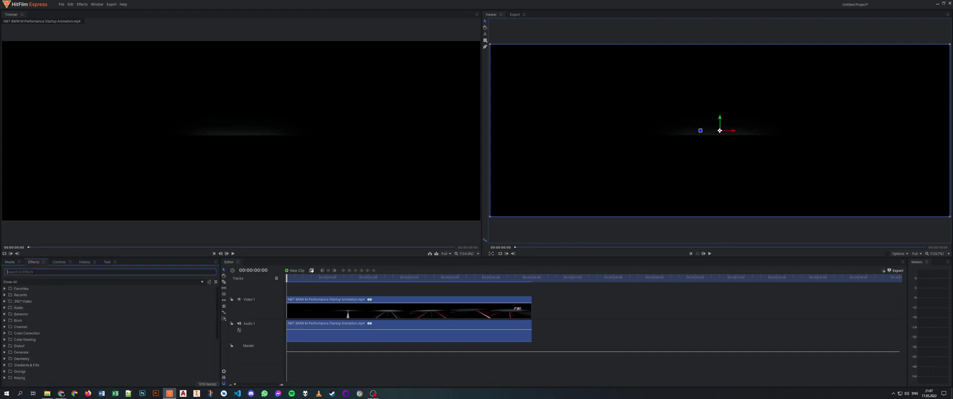
text(time re)
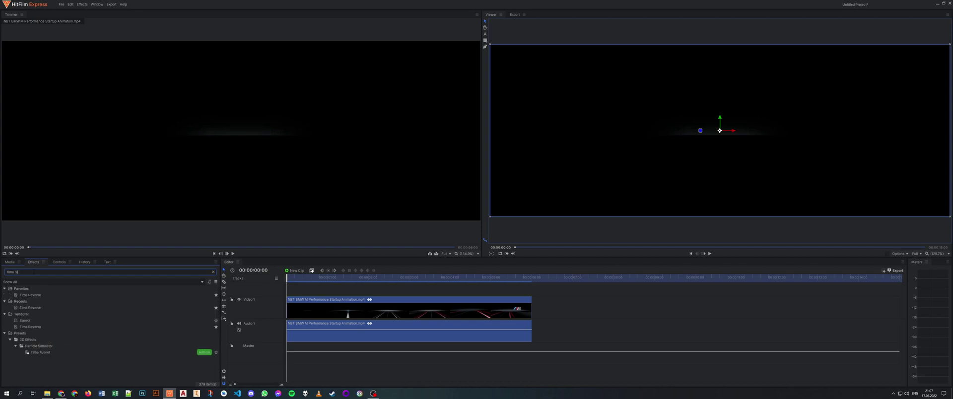
click(20, 295)
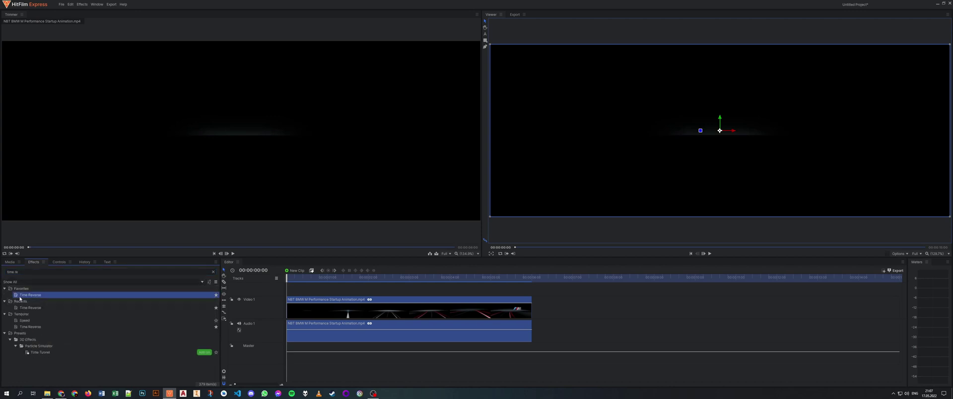
drag(202, 328, 311, 301)
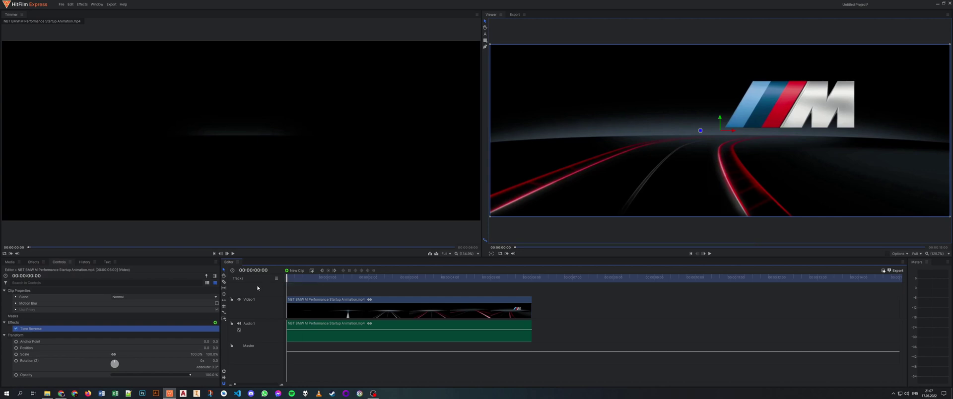
- Play and scrub through the reversed startup animation from start to end to check its motion
key(space)
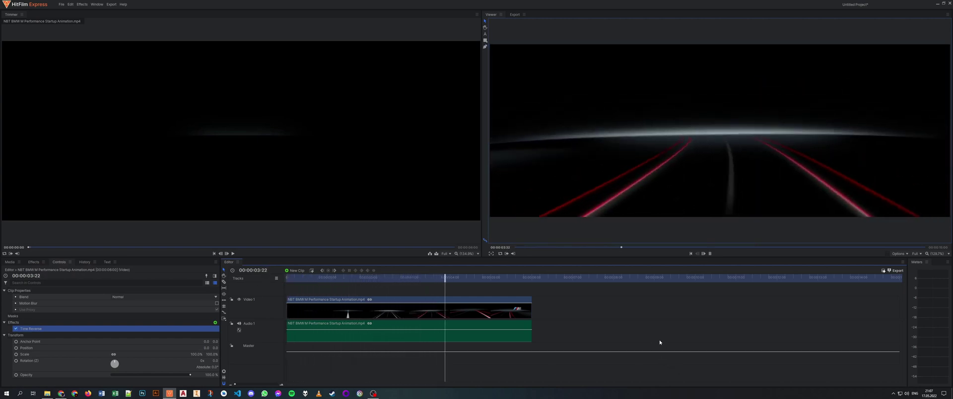
drag(499, 279, 287, 279)
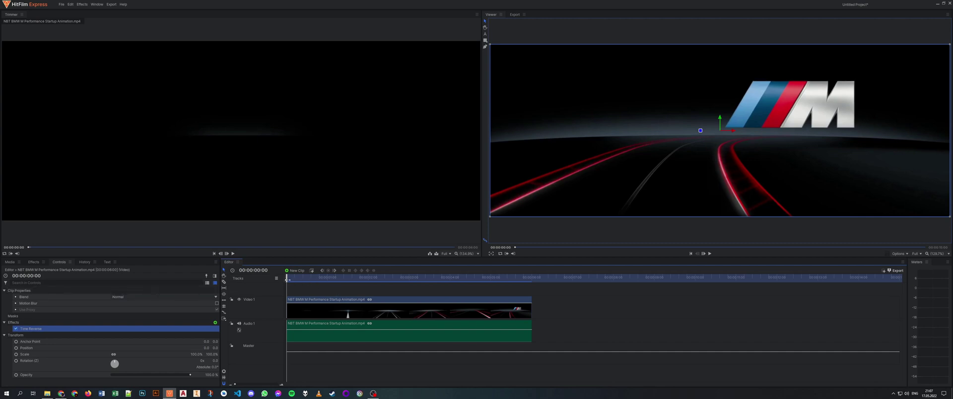
drag(287, 280, 527, 284)
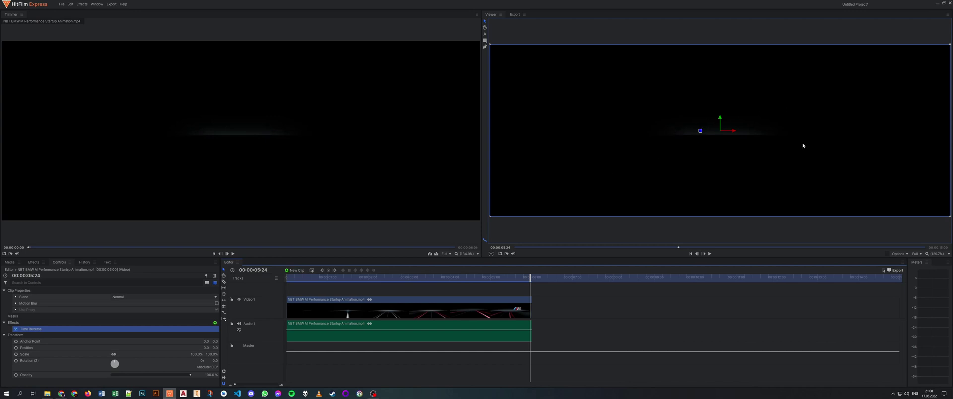
drag(530, 278, 503, 277)
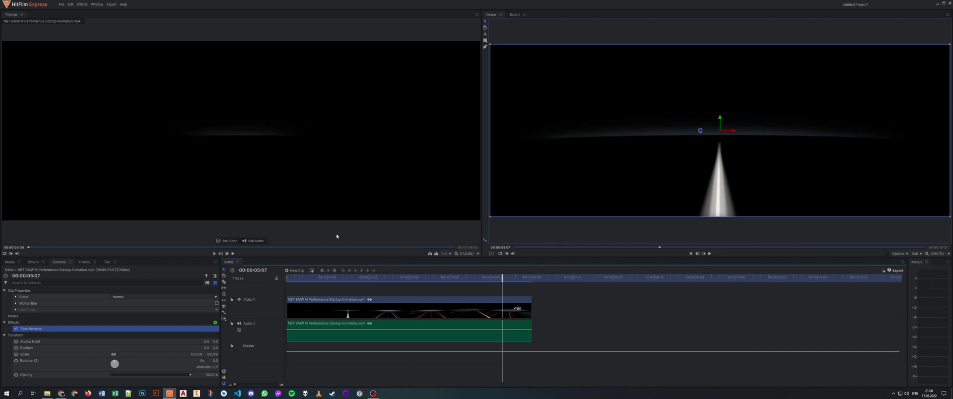
- Add a Cross Dissolve transition to the end of the startup animation clip and check the fade
click(34, 262)
click(60, 296)
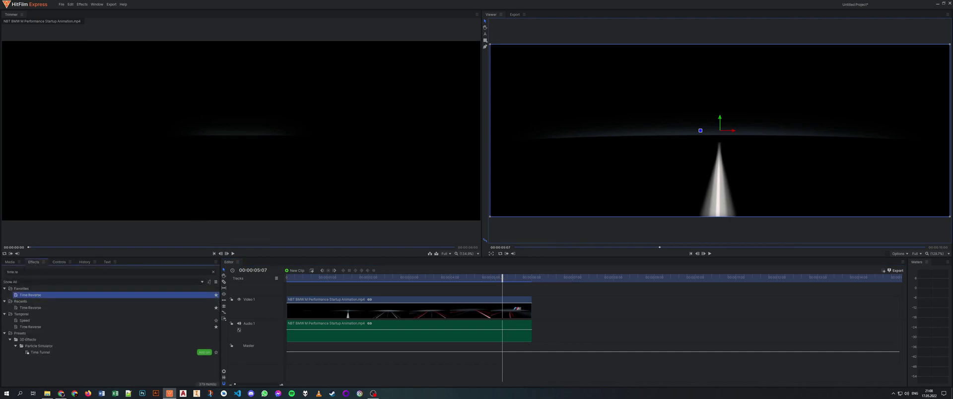
drag(21, 272, 7, 271)
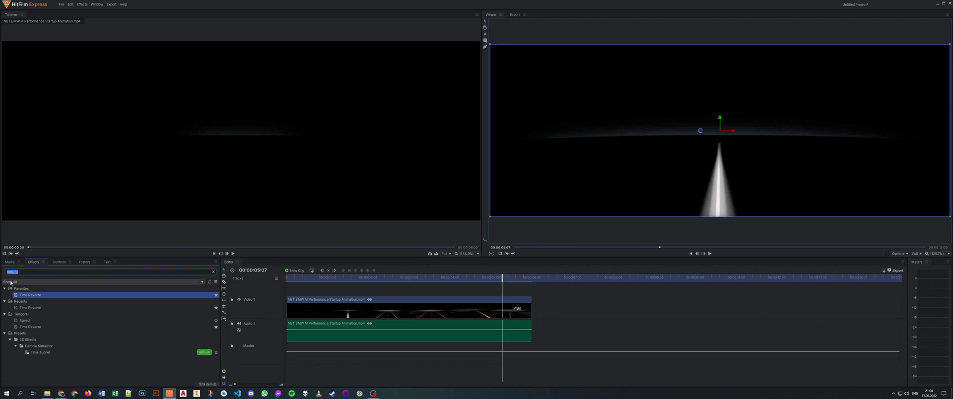
text(cross d)
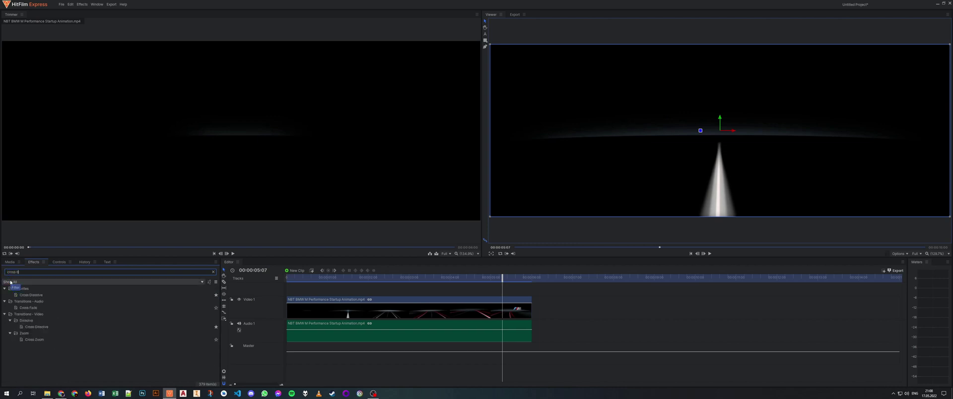
drag(31, 295, 521, 317)
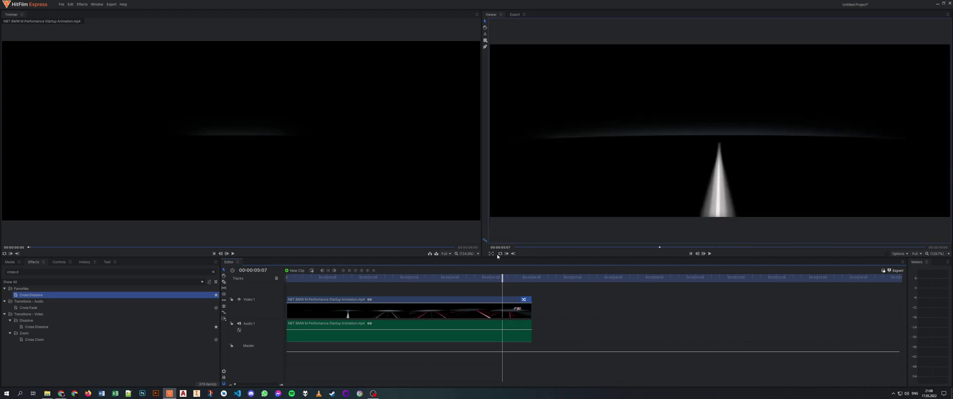
mouse_move(502, 274)
mouse_down()
mouse_move(532, 282)
mouse_move(515, 275)
mouse_up()
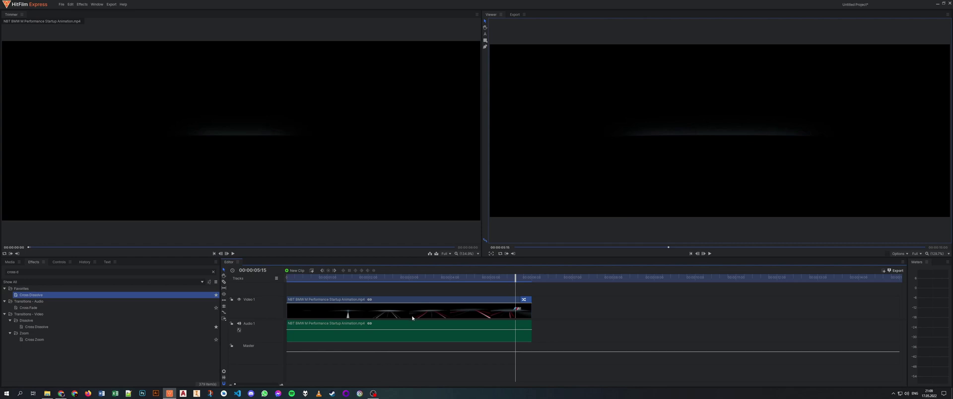
- Unlink the startup animation's audio from its video and delete the audio clip from Audio 1
click(397, 337)
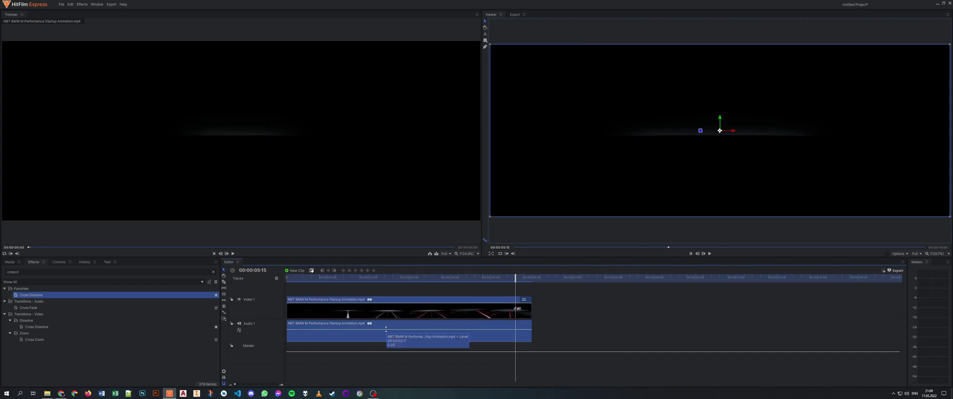
click(445, 358)
click(414, 329)
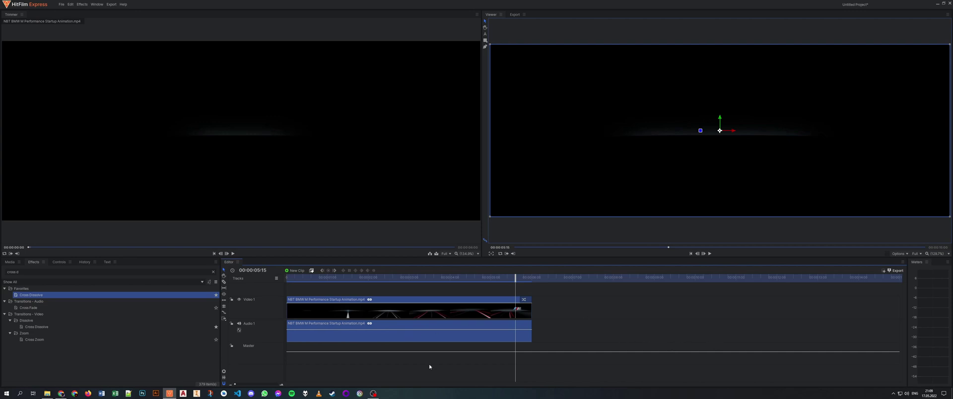
right_click(392, 333)
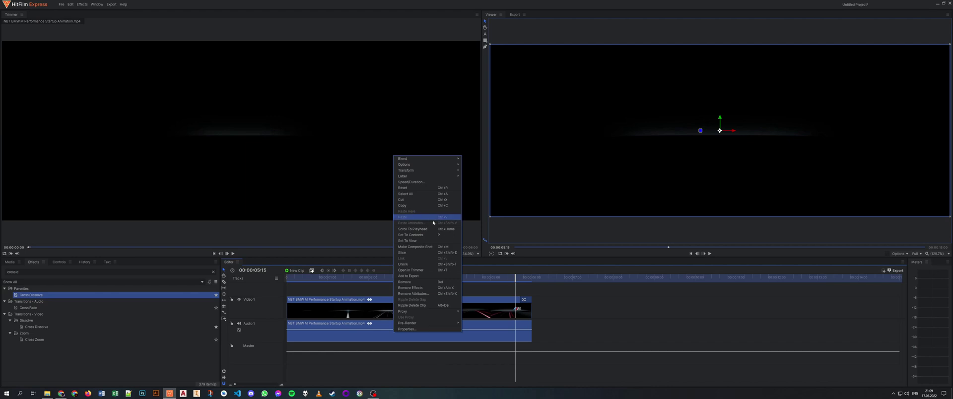
click(429, 264)
click(581, 328)
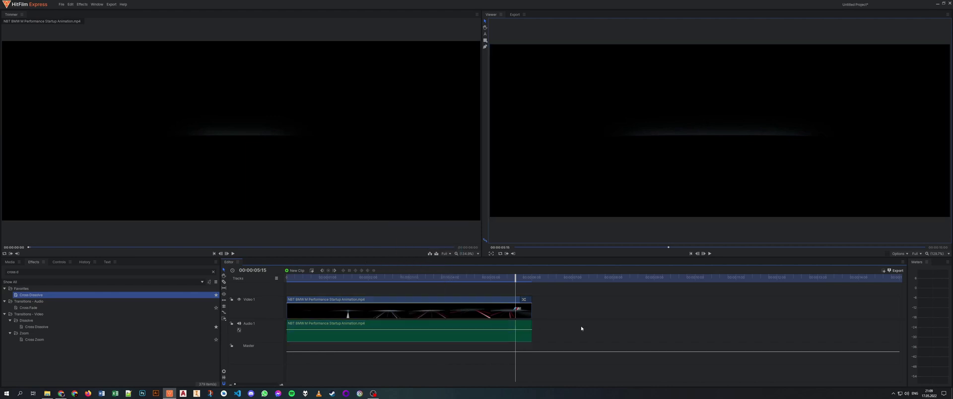
click(403, 334)
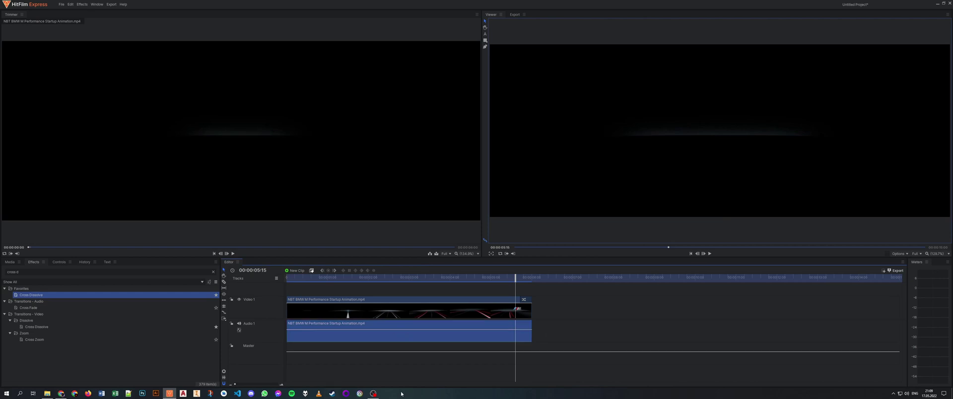
key(Delete)
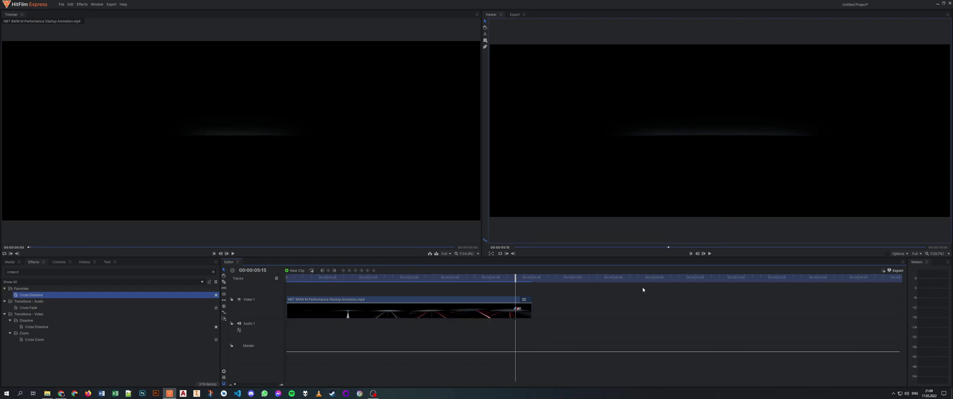
- Place boot lights 2.png from the project media on Video 1 directly after the startup animation clip
scroll(572, 319, up, 3)
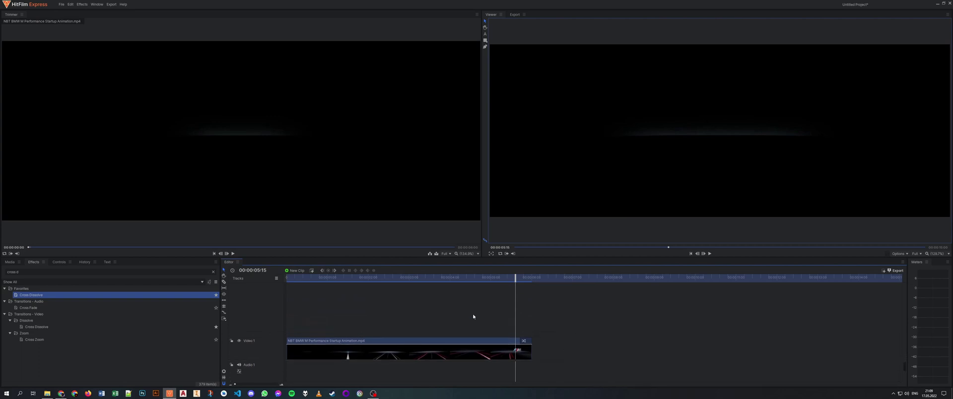
drag(516, 281, 493, 282)
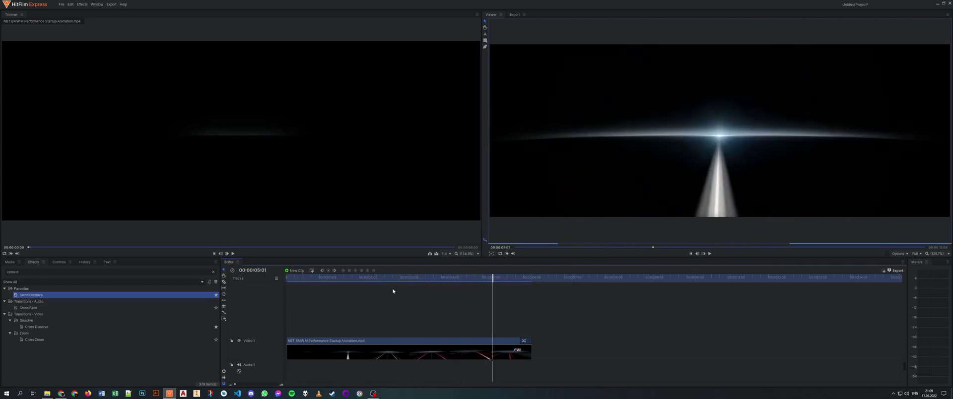
click(10, 262)
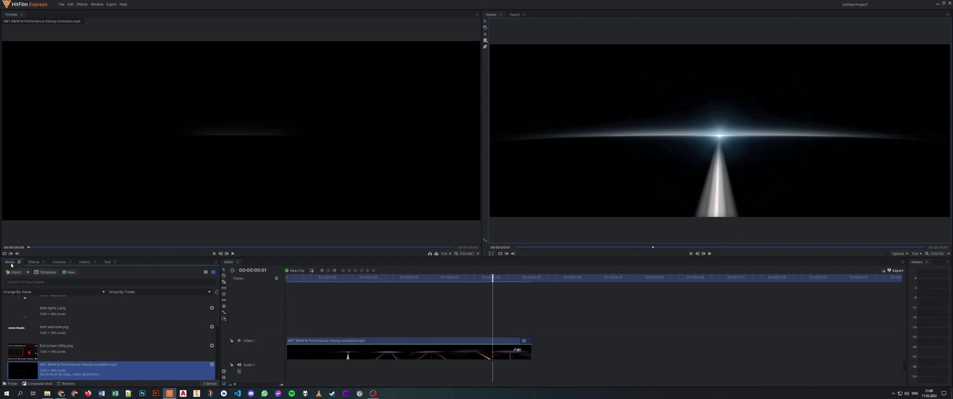
scroll(49, 334, up, 2)
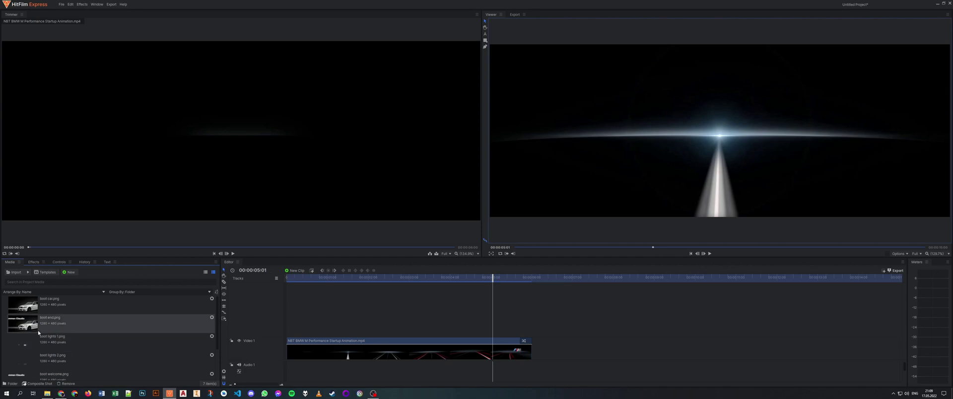
scroll(38, 329, down, 2)
scroll(70, 329, up, 2)
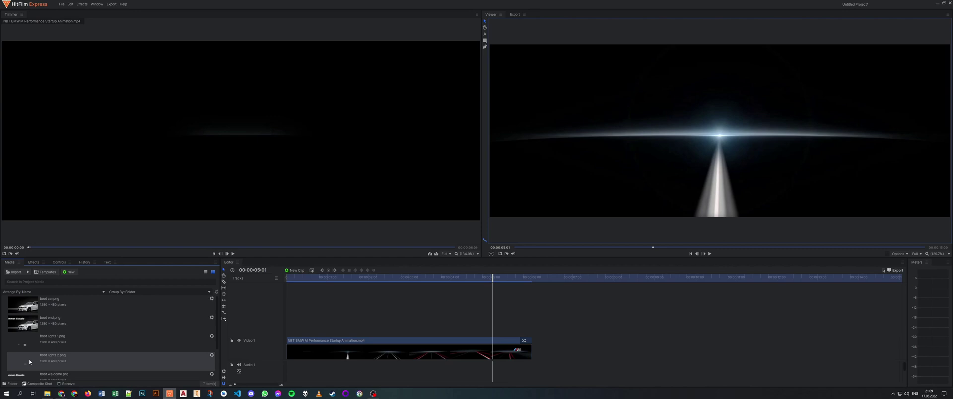
scroll(29, 362, down, 2)
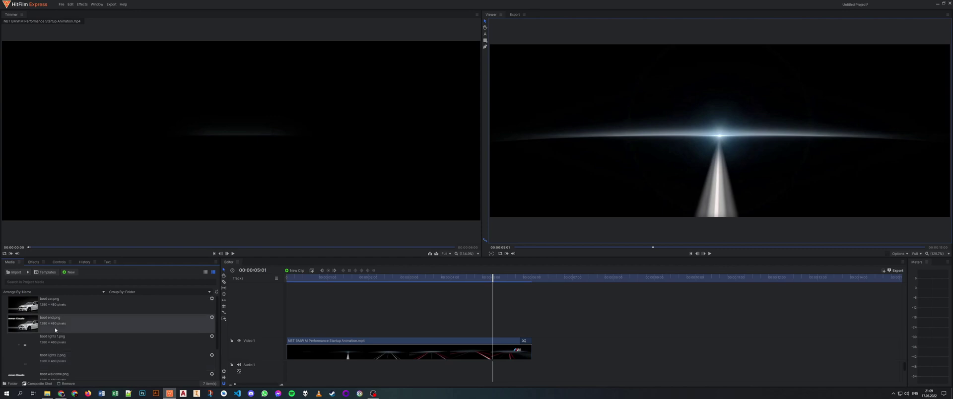
drag(30, 314, 533, 353)
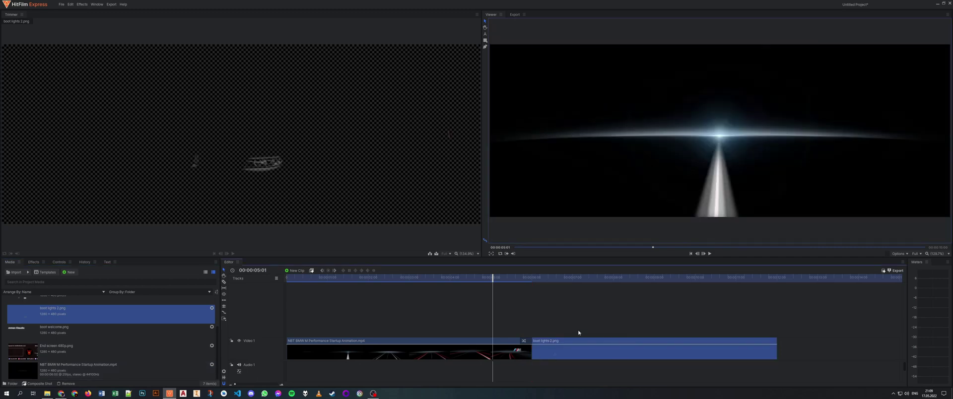
- Trim the boot lights 2.png clip to end at 00:00:10:00 and scrub back over it
drag(492, 279, 694, 311)
drag(776, 353, 695, 358)
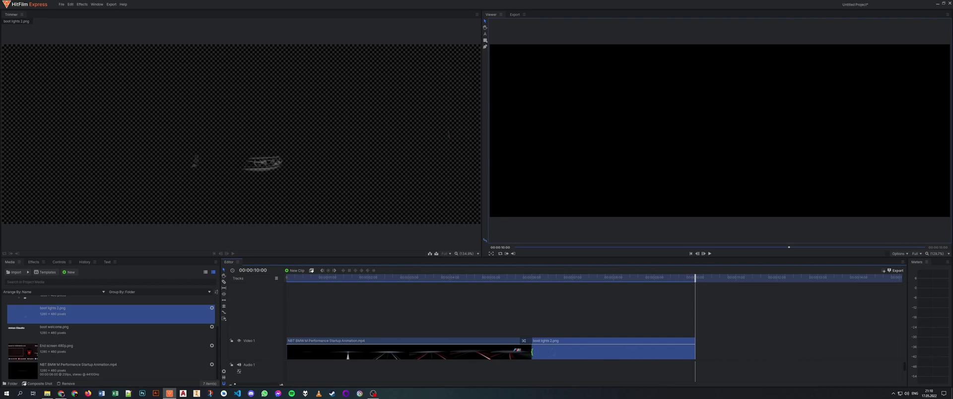
drag(691, 279, 622, 282)
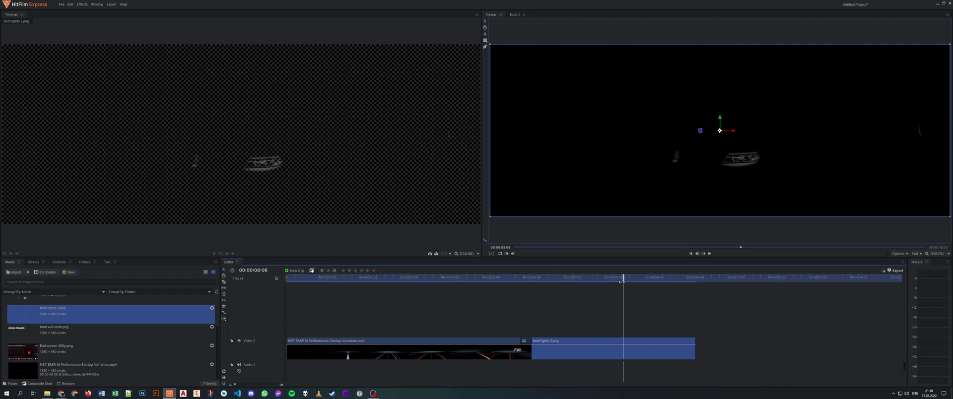
- Place boot car.png on a new track above the boot lights 2.png clip and trim it to end at 00:00:10:00
drag(621, 281, 696, 286)
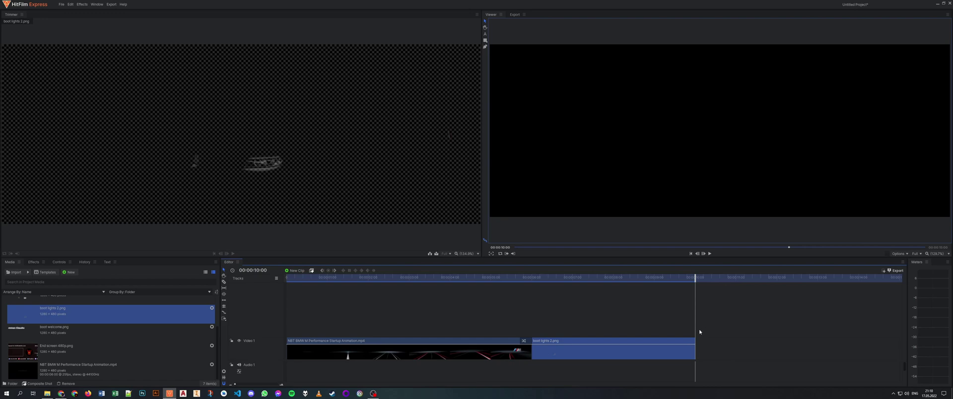
drag(693, 277, 572, 308)
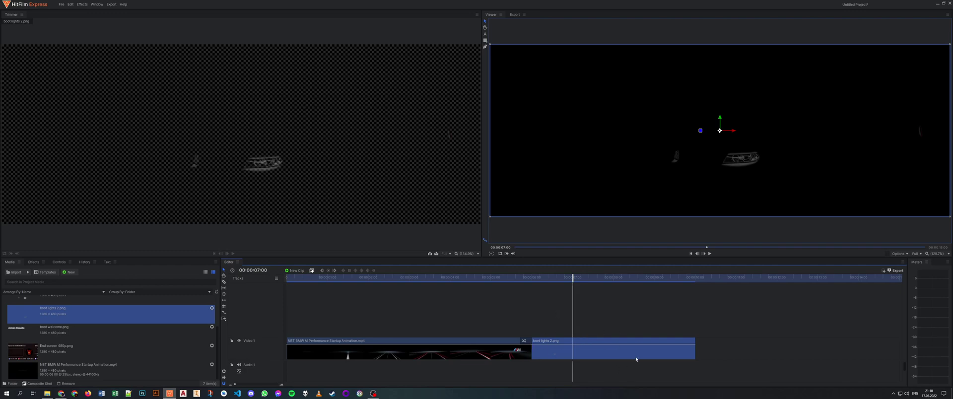
scroll(30, 328, up, 3)
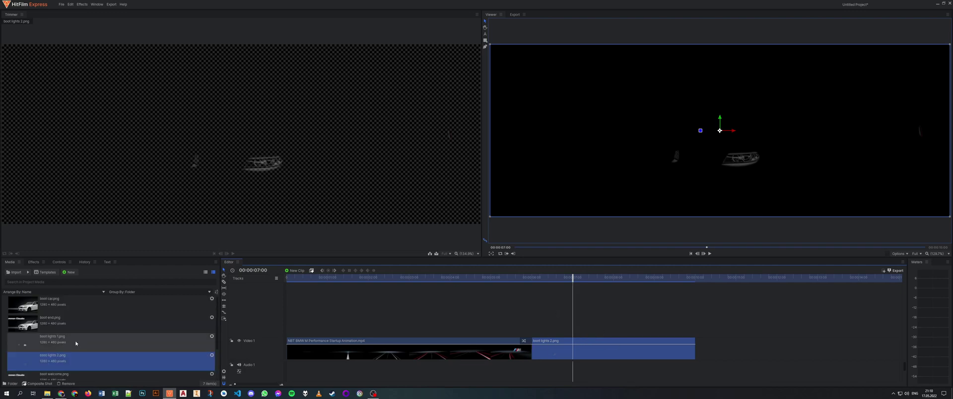
click(24, 308)
drag(31, 303, 561, 325)
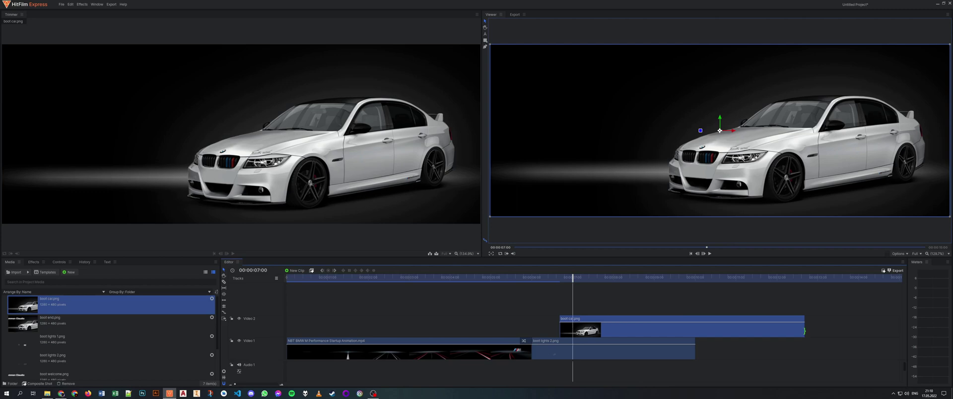
drag(804, 331, 695, 331)
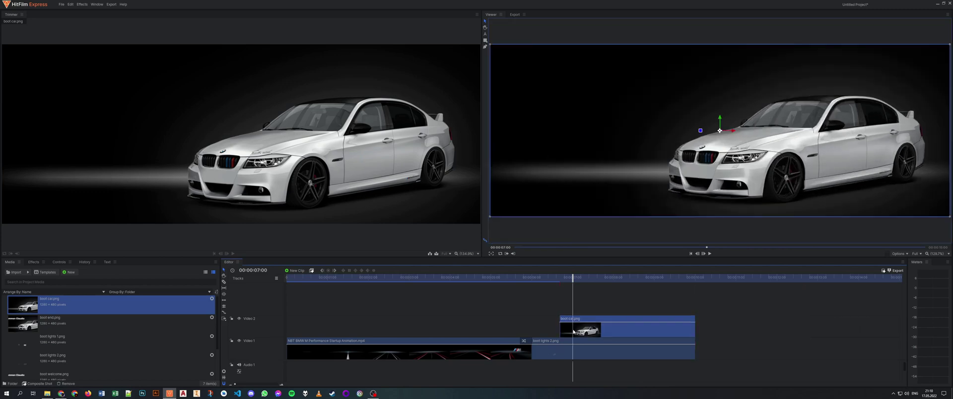
- Place boot lights 1.png on a third video track from 00:00:06:00 to 00:00:10:00 and scrub over its start
click(99, 343)
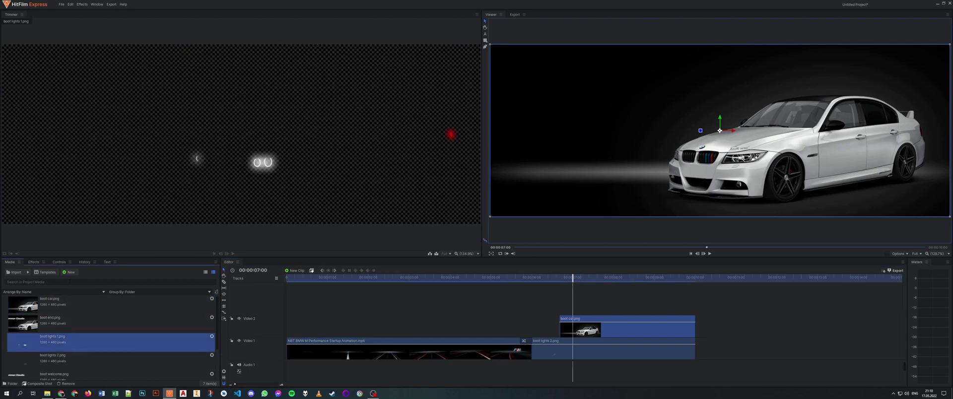
drag(34, 342, 532, 304)
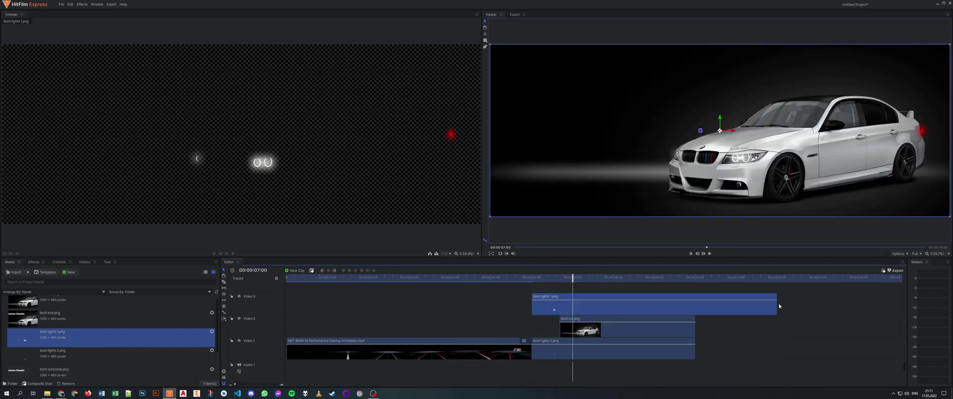
drag(778, 307, 695, 307)
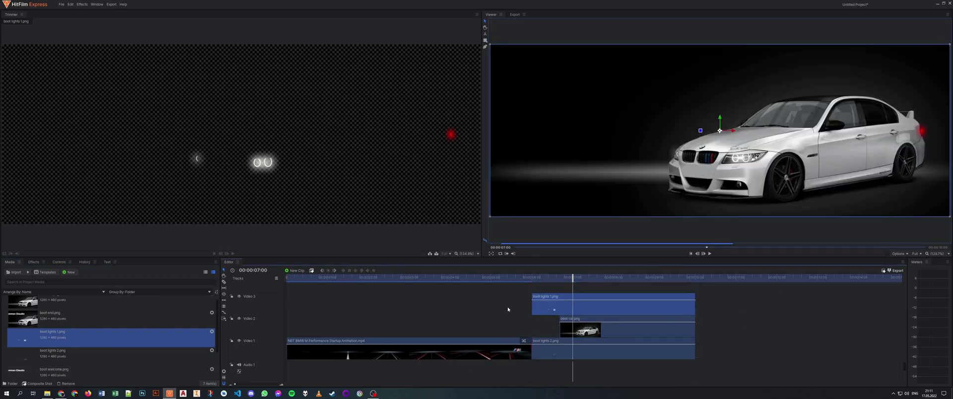
drag(572, 275, 531, 275)
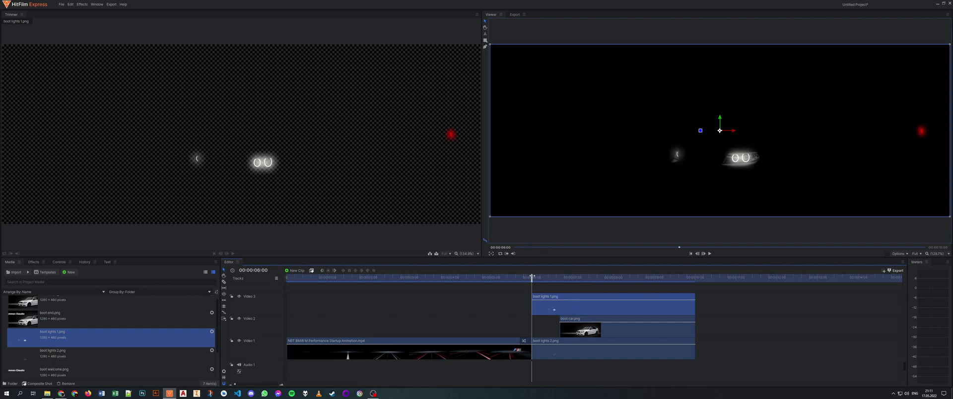
drag(532, 277, 518, 289)
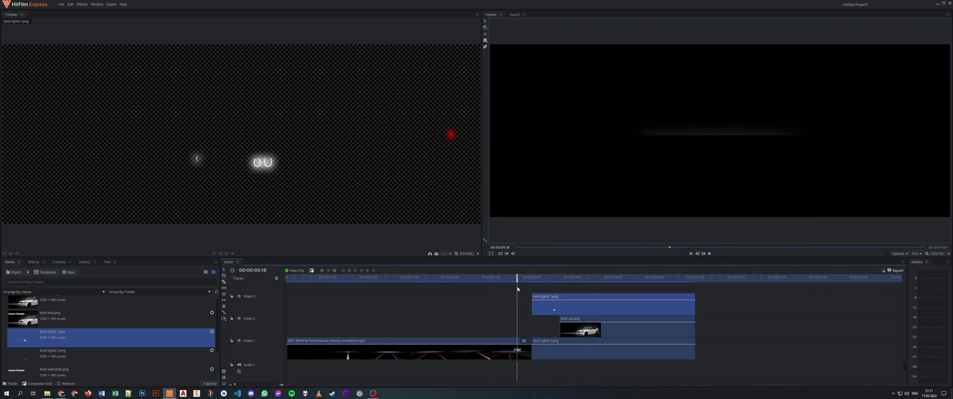
- Add a Cross Dissolve transition to the start of the boot lights 2.png, boot car.png and boot lights 1.png clips
click(33, 262)
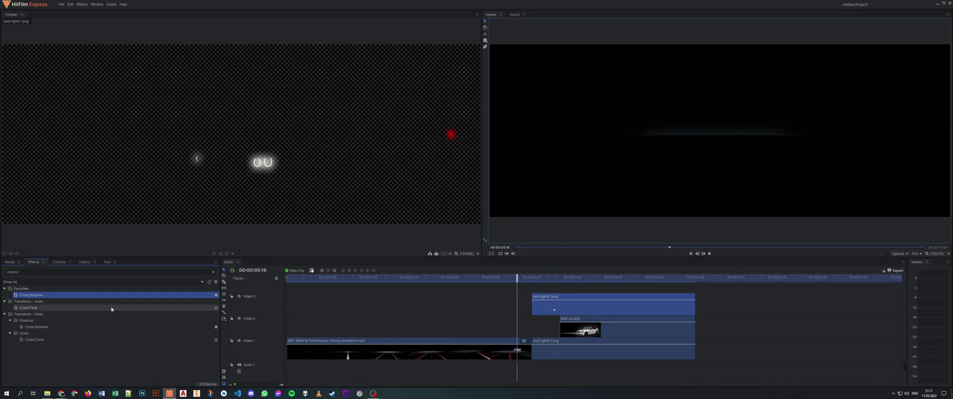
drag(36, 296, 551, 344)
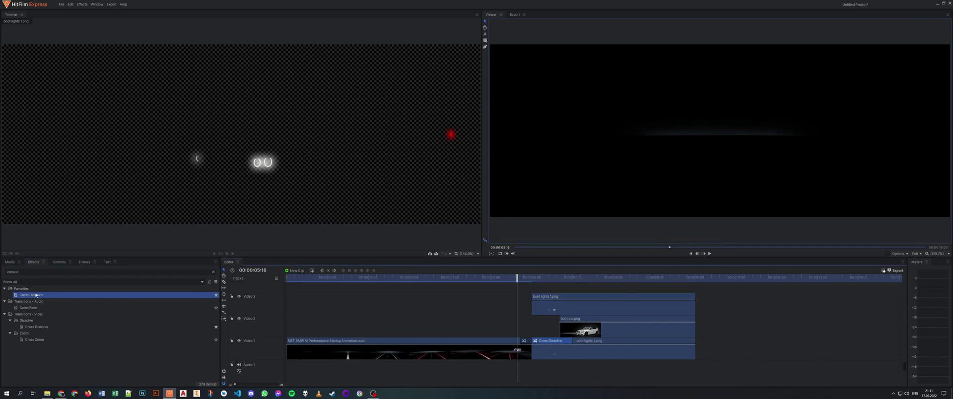
drag(562, 320, 562, 321)
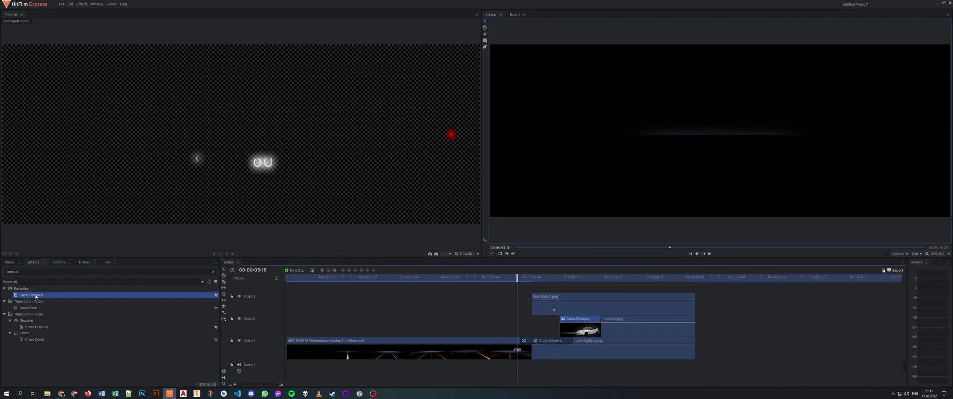
drag(36, 296, 574, 278)
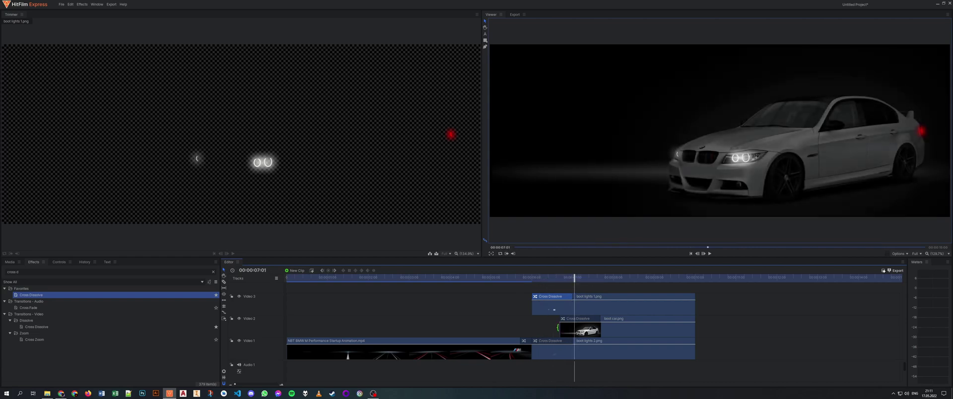
- Trim the boot car.png clip to start just before 00:00:07:00 and play back the lights and car fade-in
drag(558, 328, 574, 328)
drag(574, 279, 543, 289)
drag(554, 290, 563, 290)
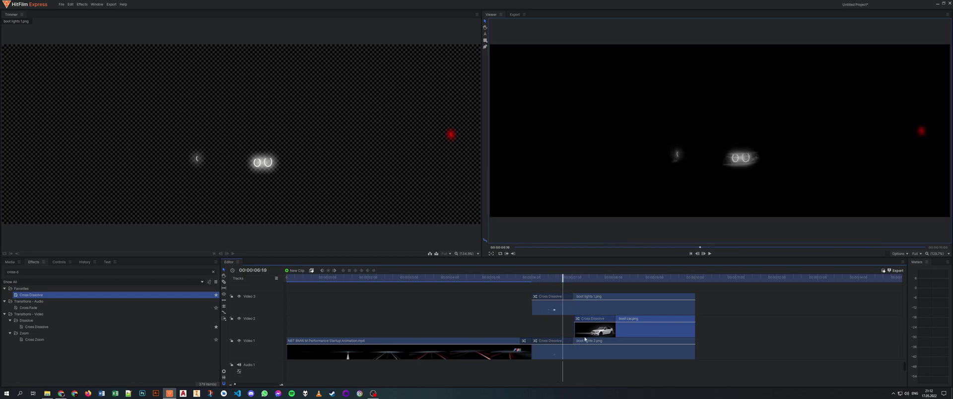
drag(576, 332, 569, 329)
drag(562, 278, 502, 281)
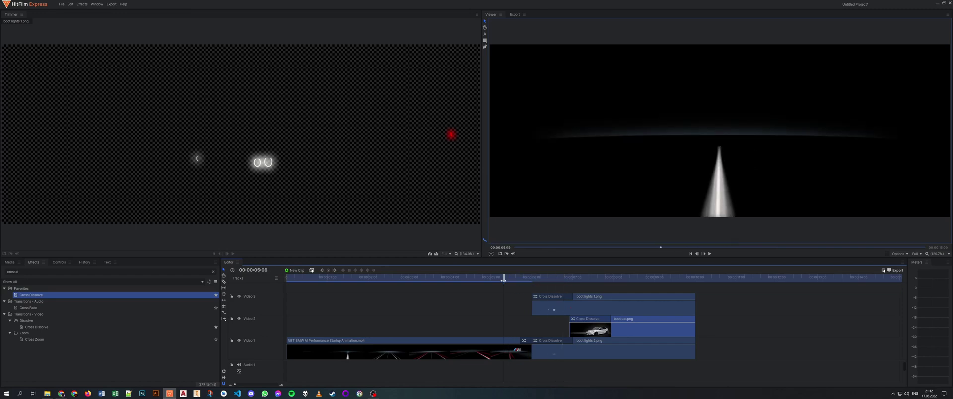
key(space)
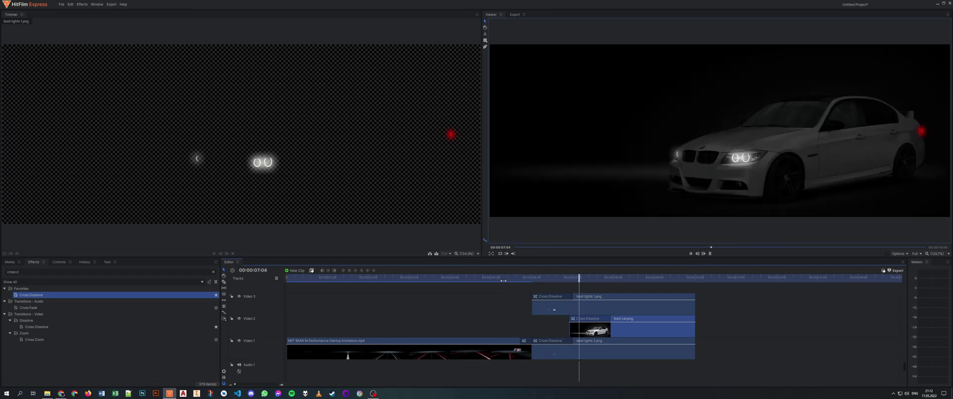
key(space)
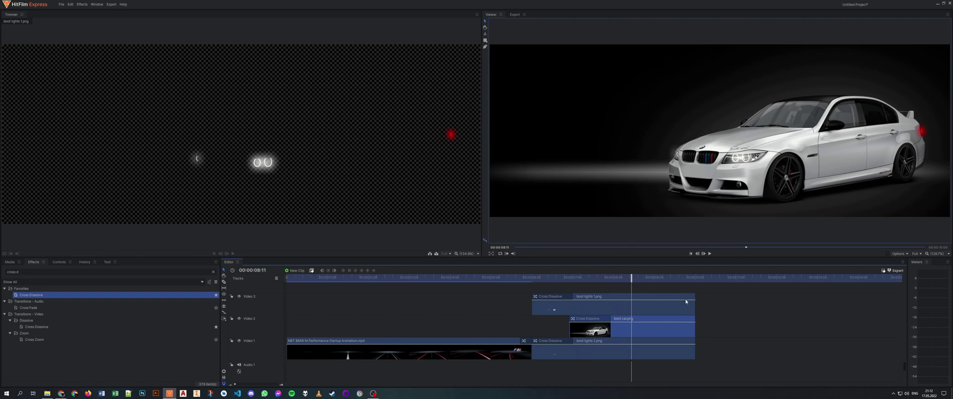
- Place boot welcome.png on a fourth video track during the car's fade-in and trim it to end at 00:00:10:00
click(9, 262)
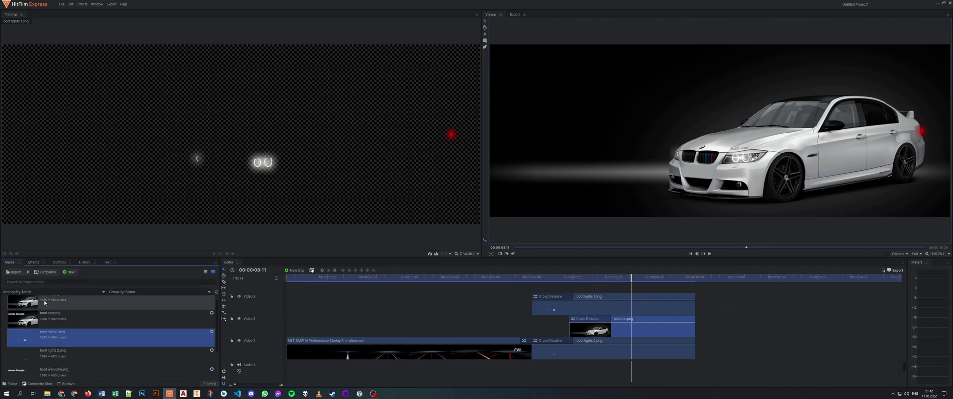
click(99, 370)
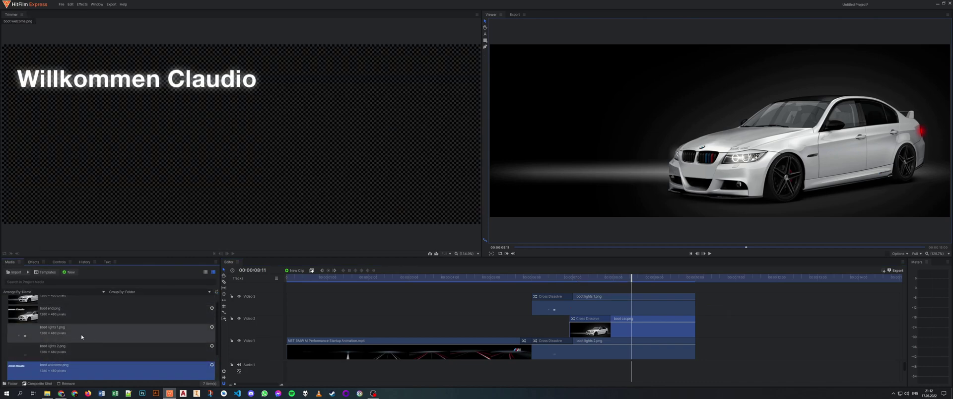
scroll(72, 352, down, 2)
drag(62, 345, 599, 289)
drag(841, 292, 695, 300)
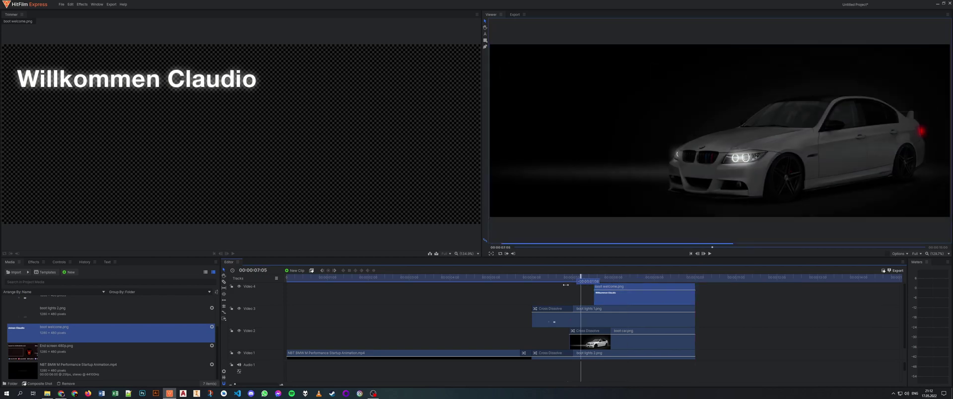
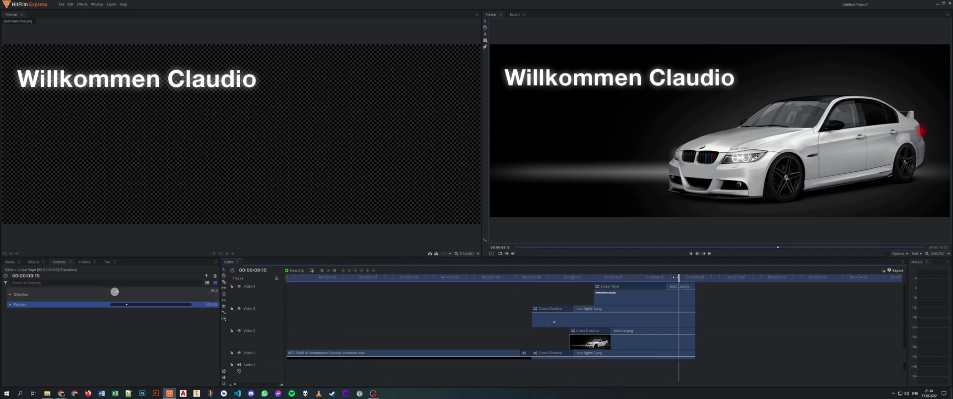
- Scrub over the end of the welcome text, then create a 1280 x 480 composite shot at 25 fps
drag(674, 277, 685, 277)
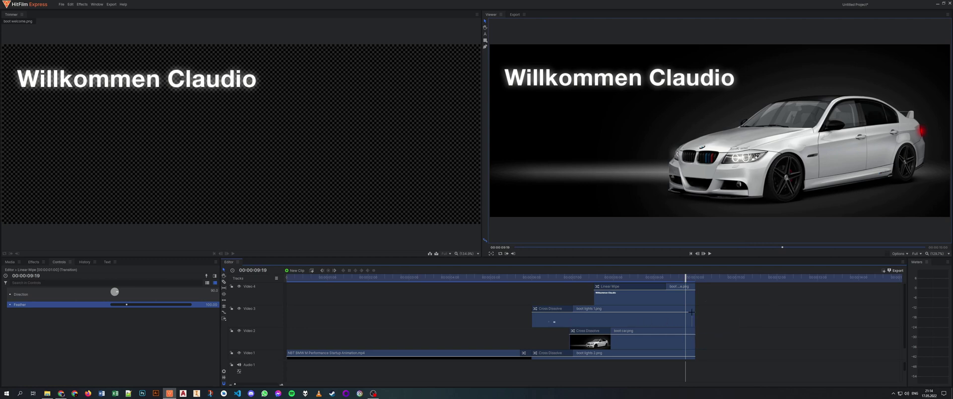
drag(686, 278, 664, 284)
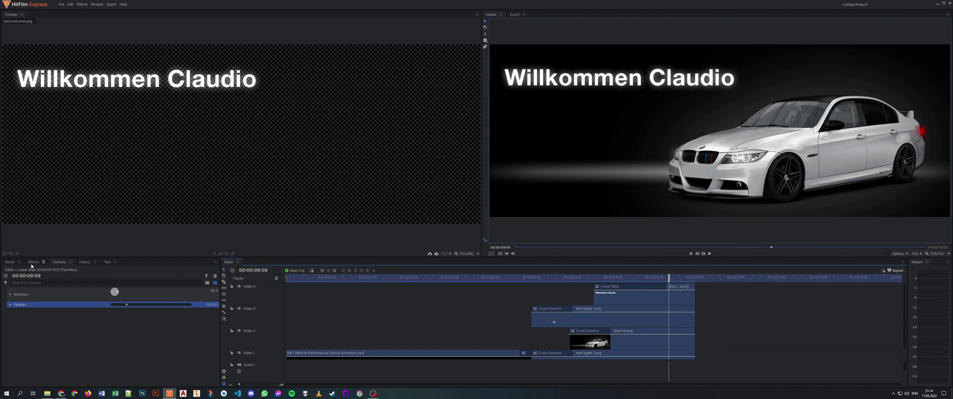
click(10, 262)
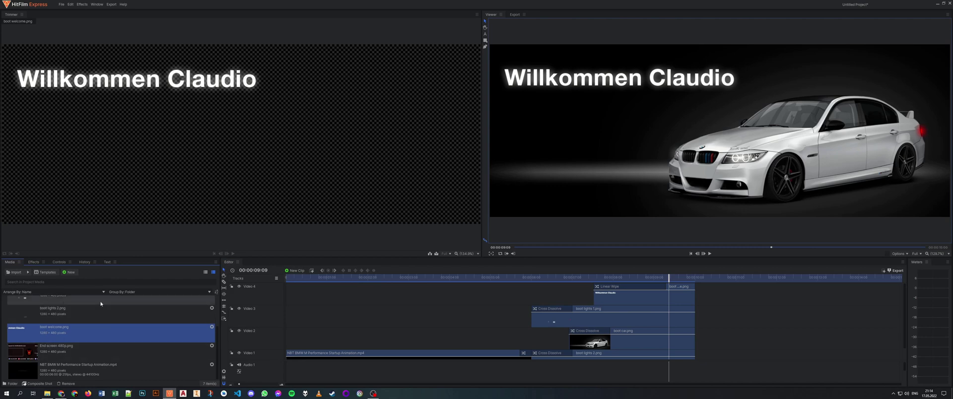
click(69, 273)
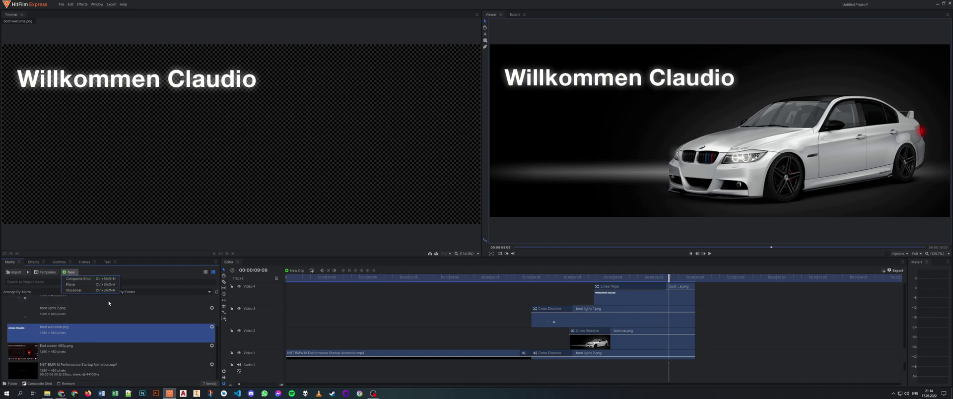
click(80, 279)
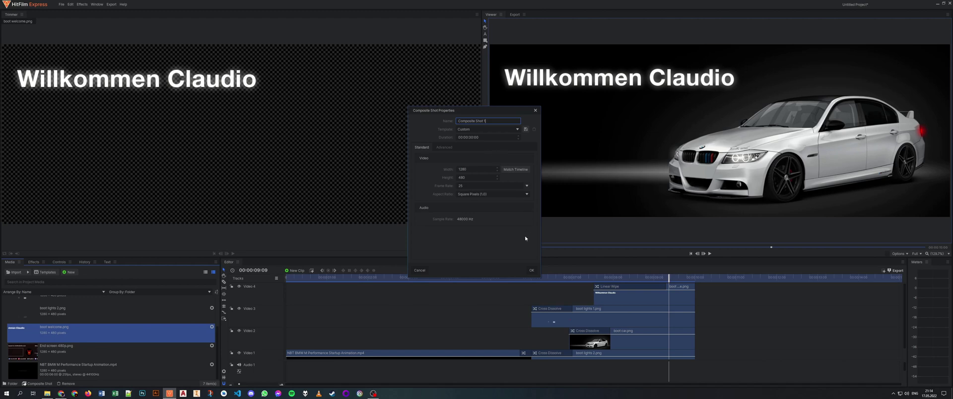
drag(489, 120, 381, 111)
click(537, 270)
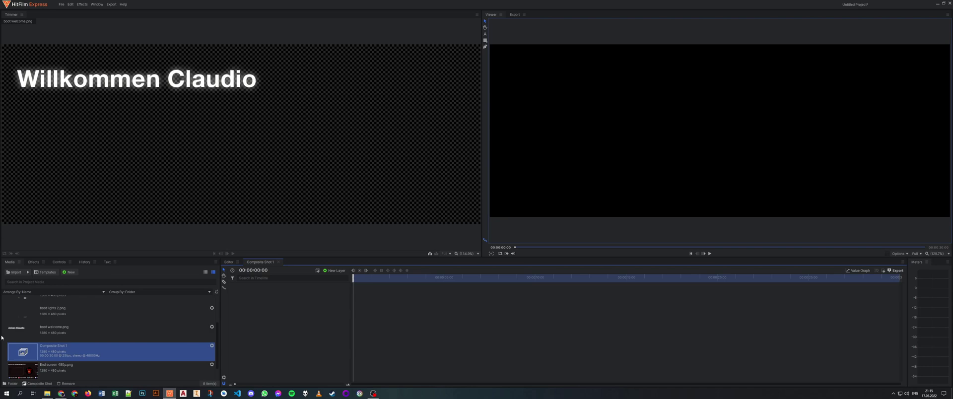
- Add End screen 480p.png and boot end.png as layers in the composite shot, with boot end.png on top
scroll(40, 355, down, 1)
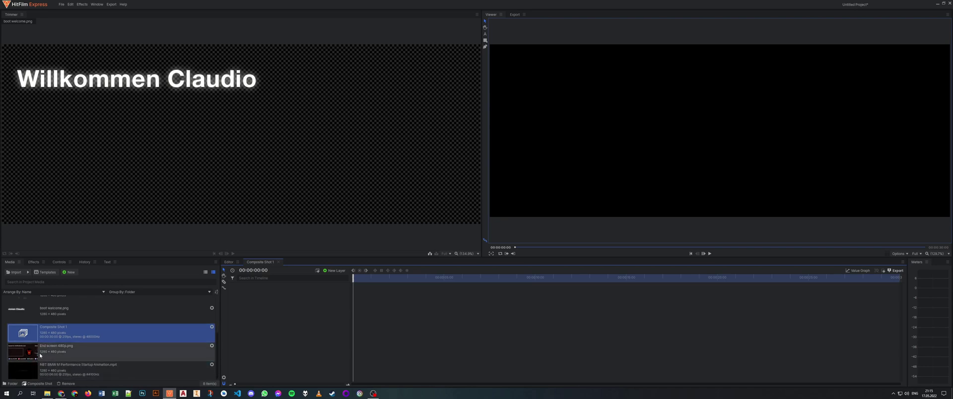
click(41, 356)
scroll(30, 331, up, 4)
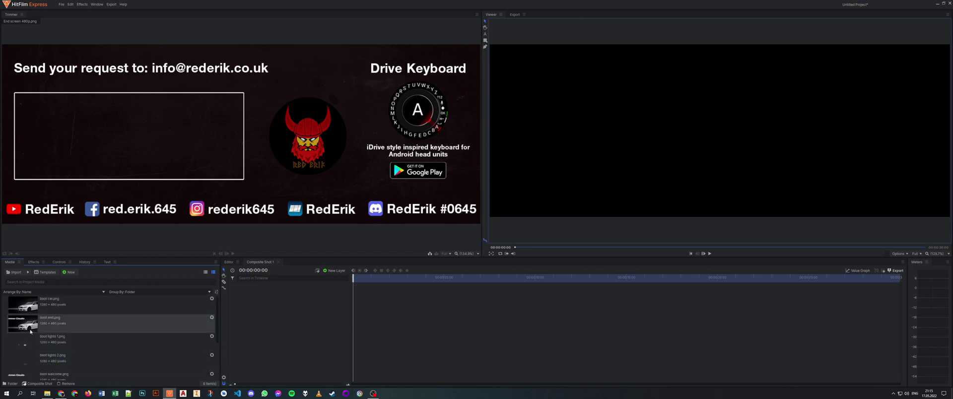
drag(30, 332, 256, 314)
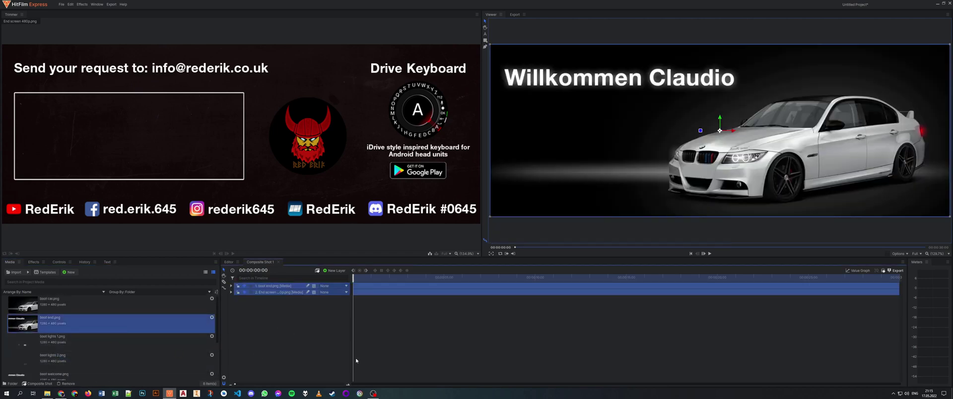
click(276, 310)
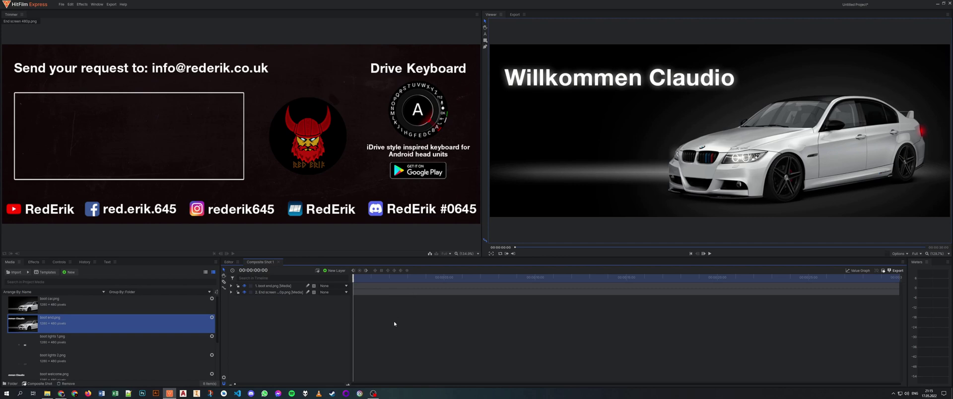
- Scrub through the composite shot and back to its start, and select the End screen 480p.png layer
scroll(396, 321, up, 5)
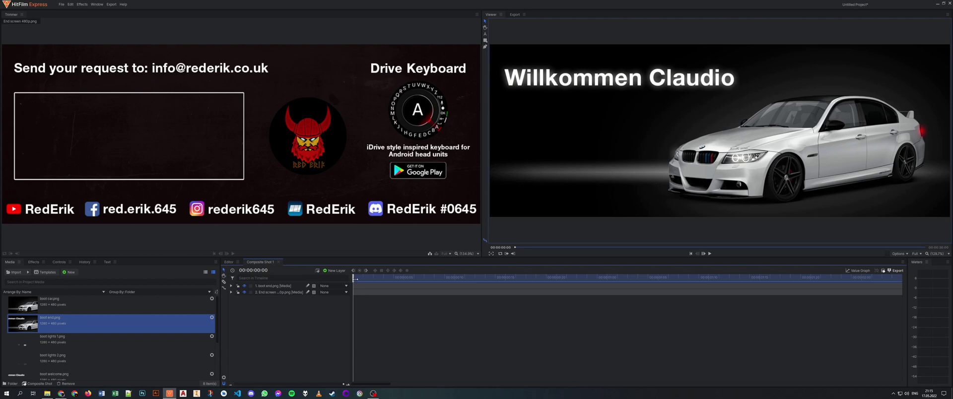
drag(355, 279, 505, 280)
drag(505, 277, 353, 278)
click(270, 286)
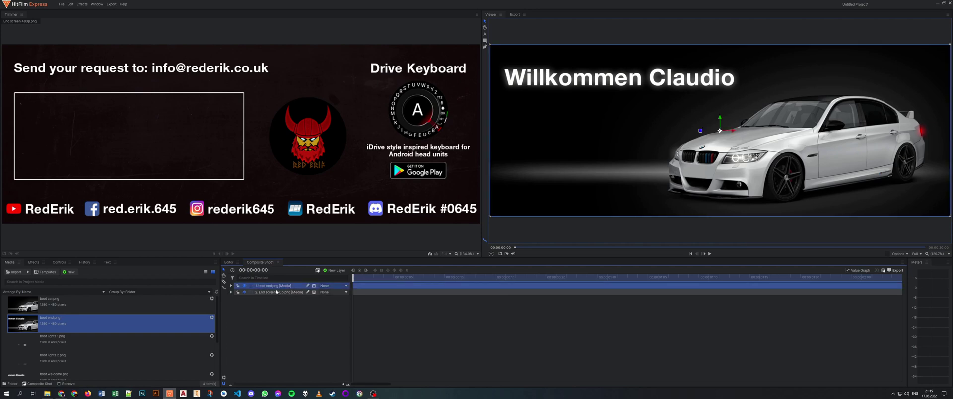
click(276, 293)
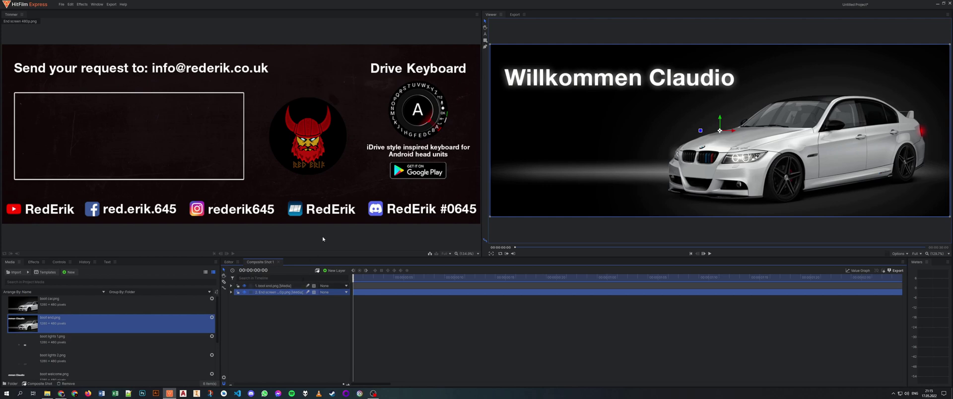
- Enable keyframing for the scale and position of the boot end.png layer at the start of the composite shot
click(233, 286)
click(229, 286)
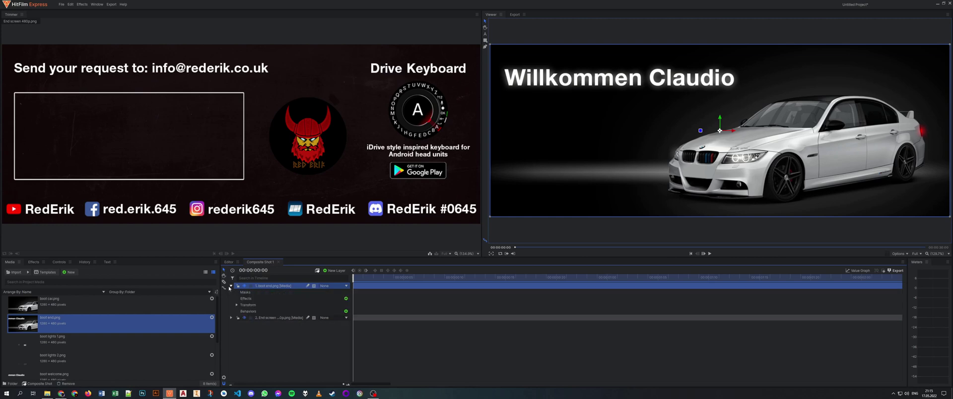
click(236, 304)
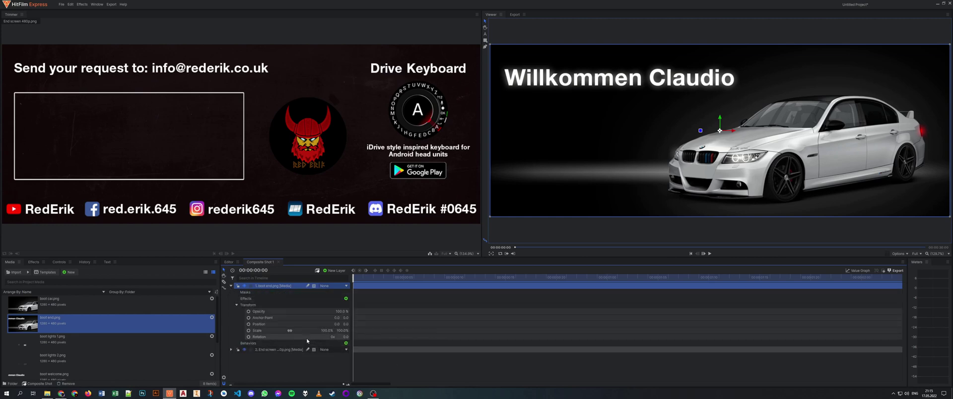
click(249, 330)
click(249, 324)
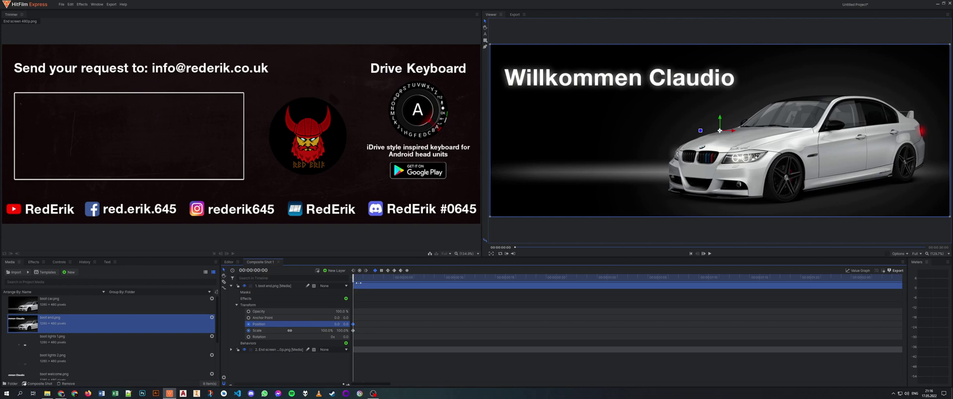
- At 00:00:00:15, shrink boot end.png to about 48% and fit it inside the end screen's white rectangle
drag(358, 283, 504, 316)
drag(949, 221, 827, 177)
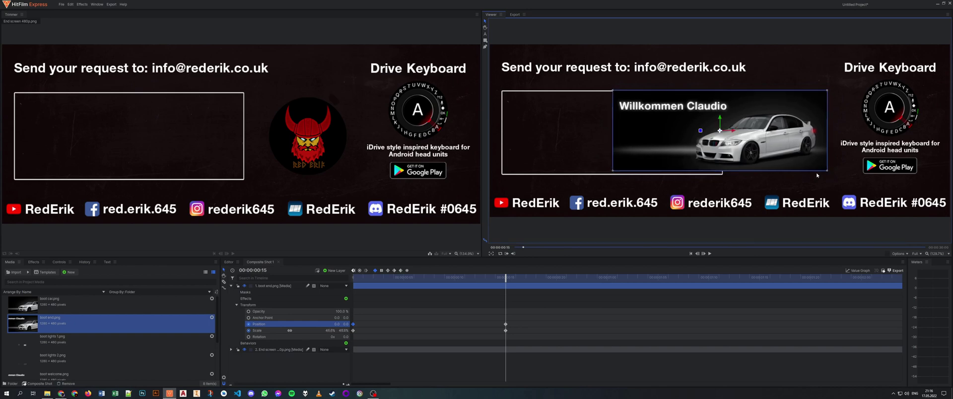
drag(758, 148, 649, 147)
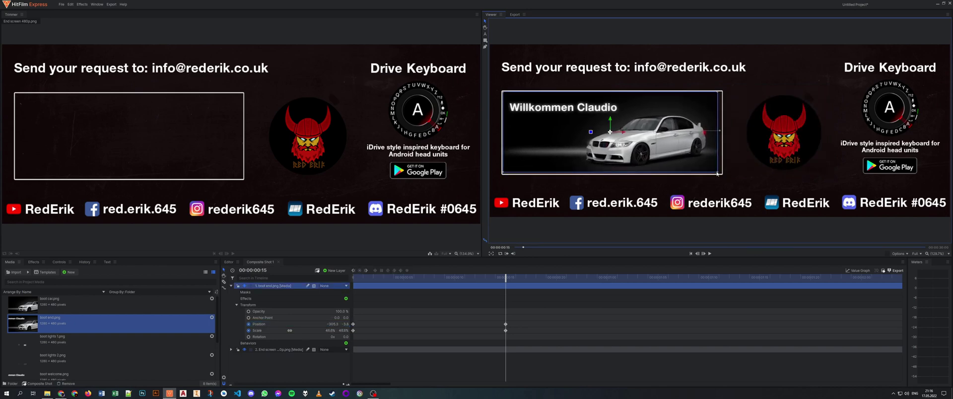
drag(716, 173, 702, 159)
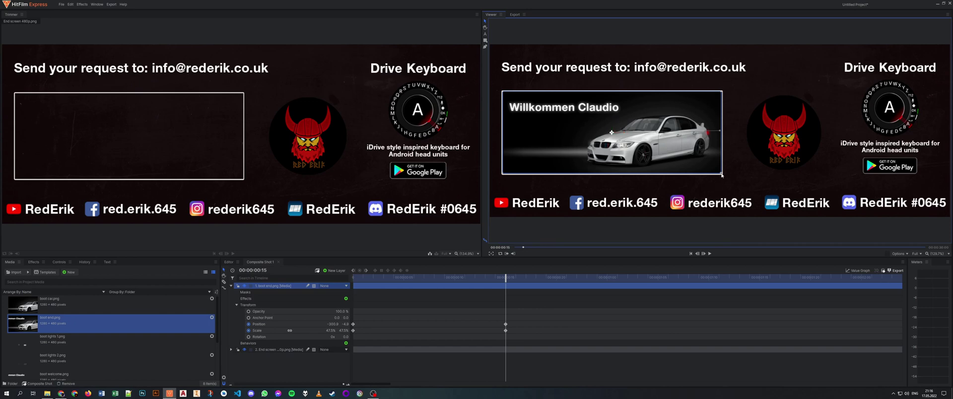
drag(722, 174, 723, 175)
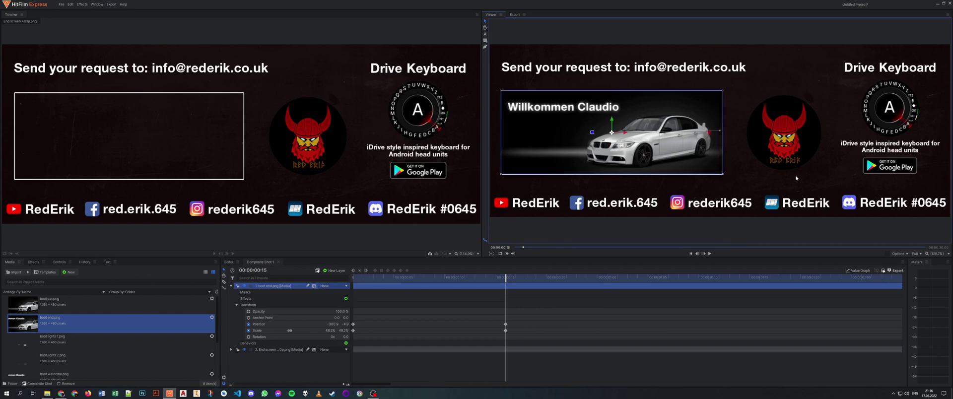
key(Down)
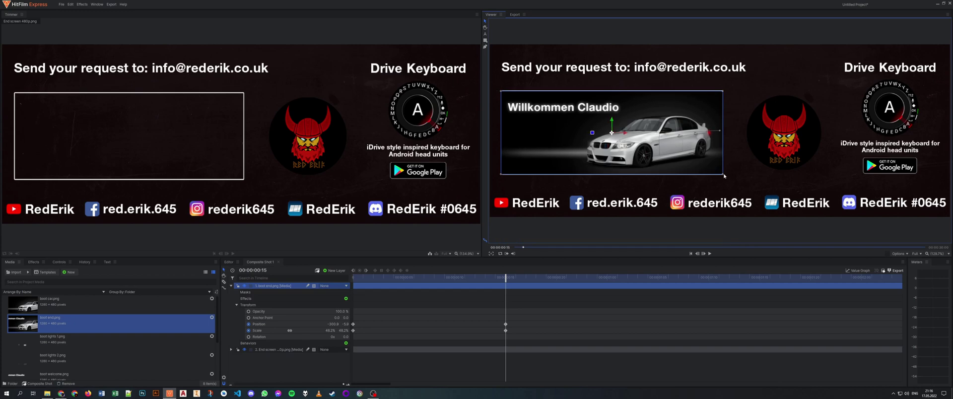
drag(724, 175, 725, 176)
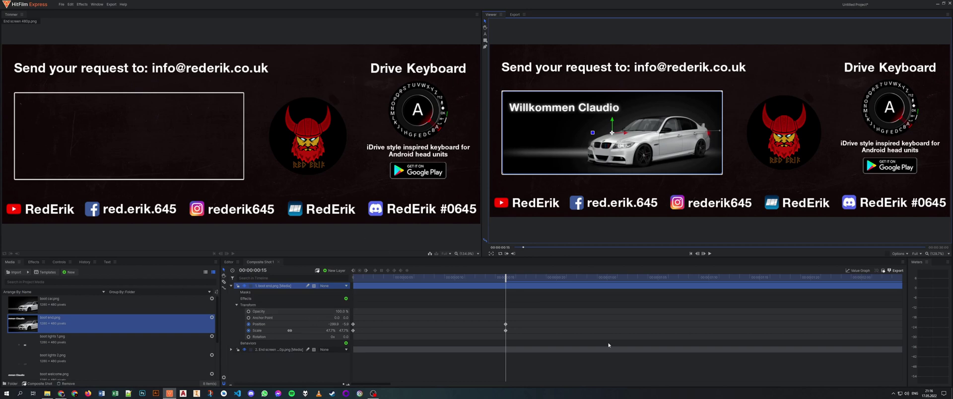
- Scrub back over the shrink animation of boot end.png and close the composite shot's timeline
drag(505, 277, 414, 278)
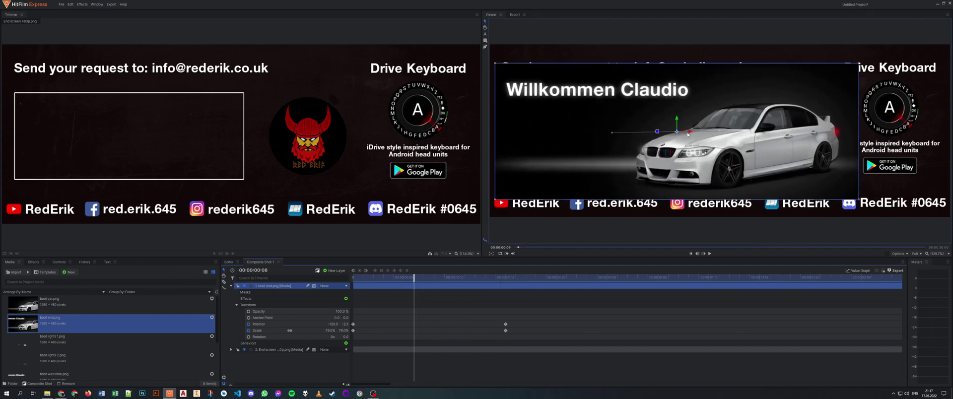
drag(413, 276, 280, 264)
click(278, 263)
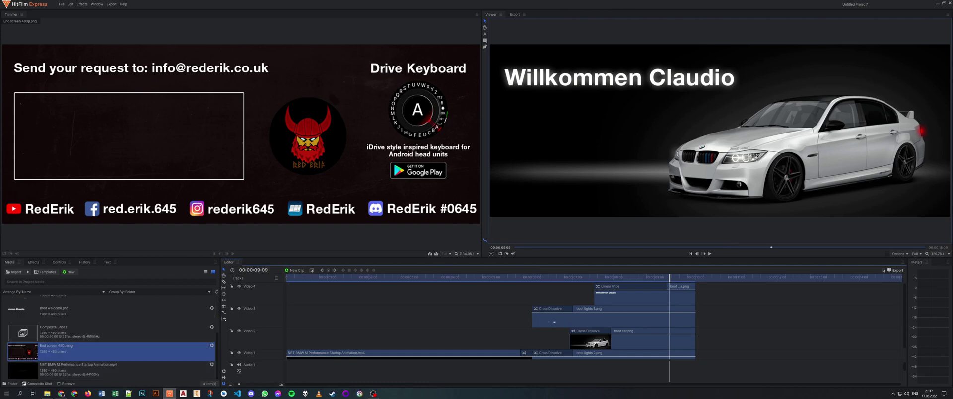
- Place Composite Shot 1 on the first video track directly after the car section and trim it to end at 00:00:15:00
click(42, 336)
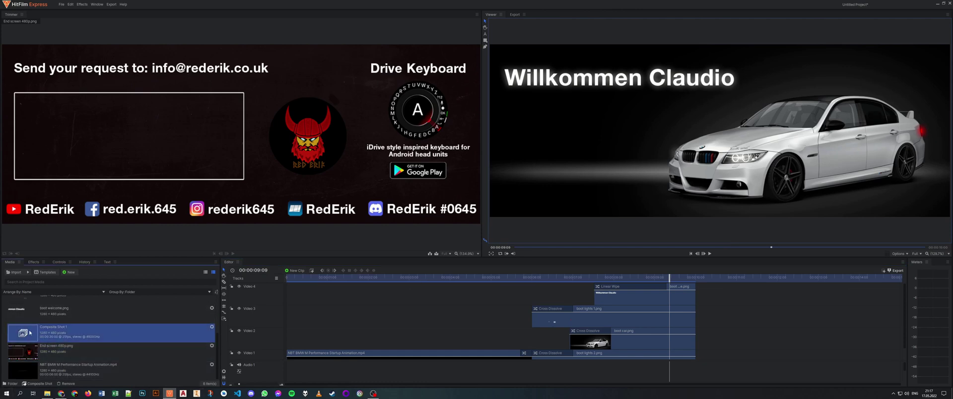
drag(29, 332, 700, 353)
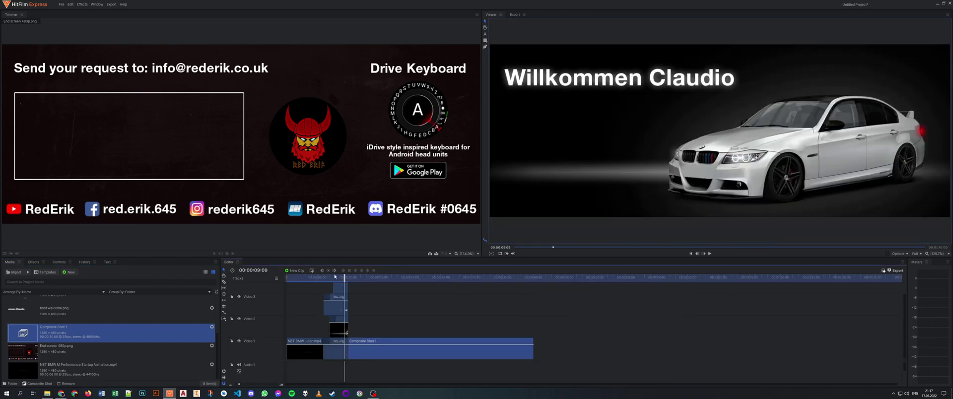
drag(342, 279, 379, 308)
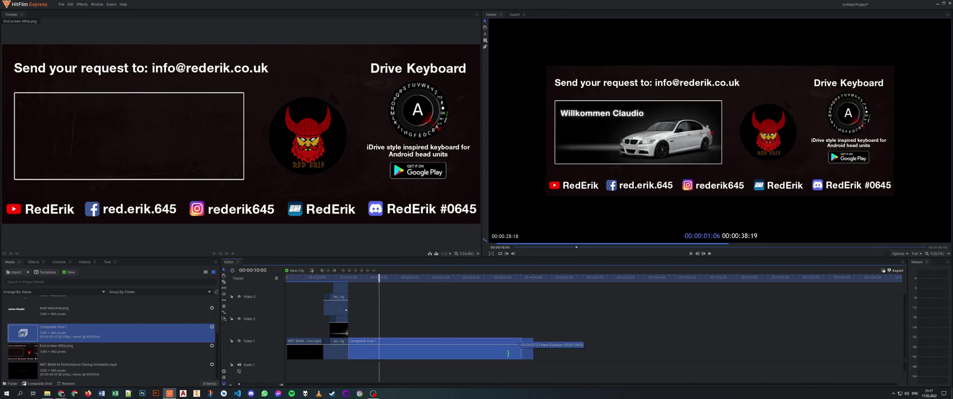
drag(533, 347, 379, 347)
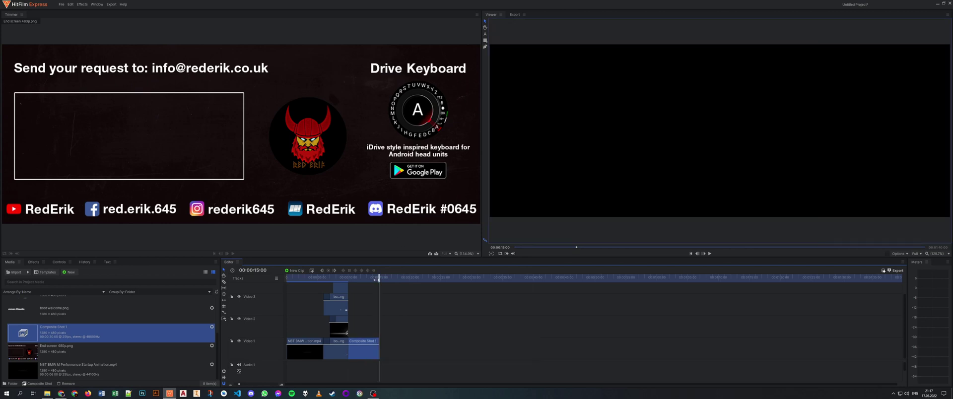
- Scrub over the end screen section, then play the whole animation from the beginning to check it
drag(378, 279, 360, 287)
key(Home)
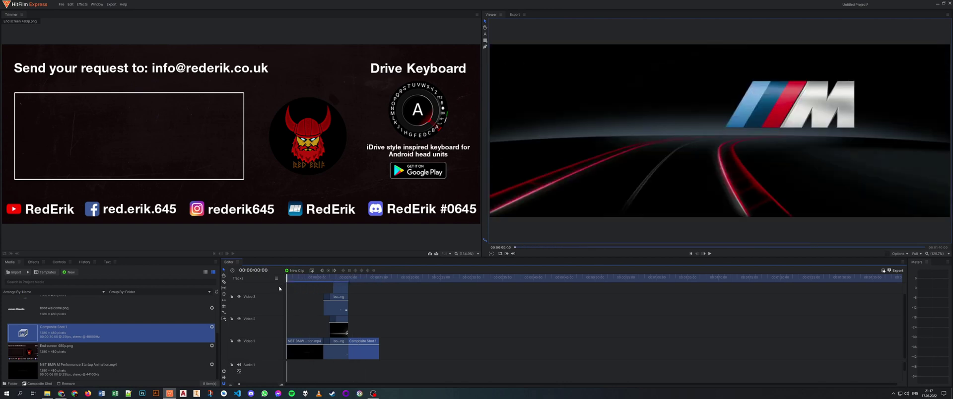
key(space)
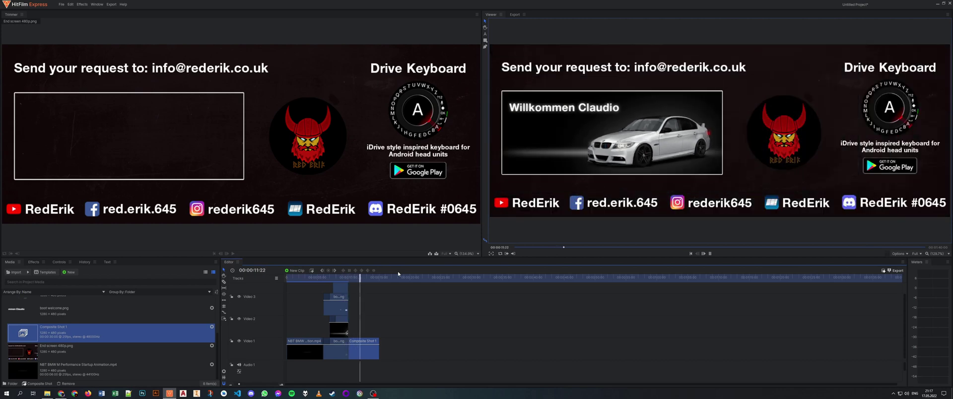
key(space)
- Add the contents of the editor timeline to the export queue
click(897, 270)
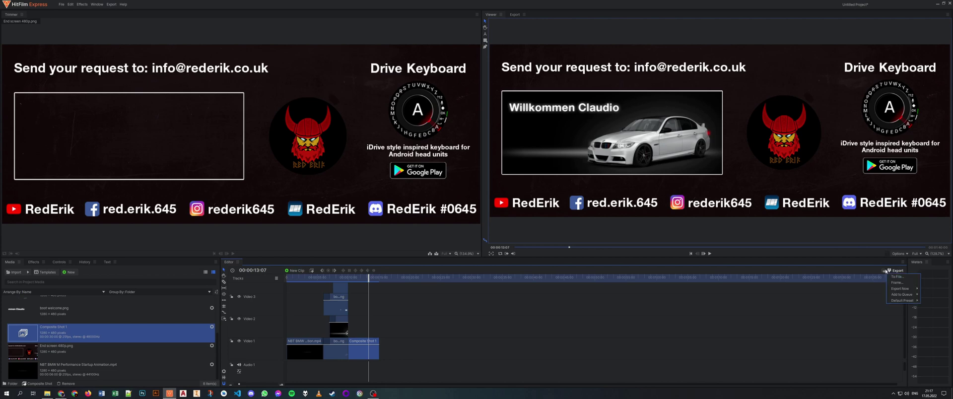
mouse_move(905, 295)
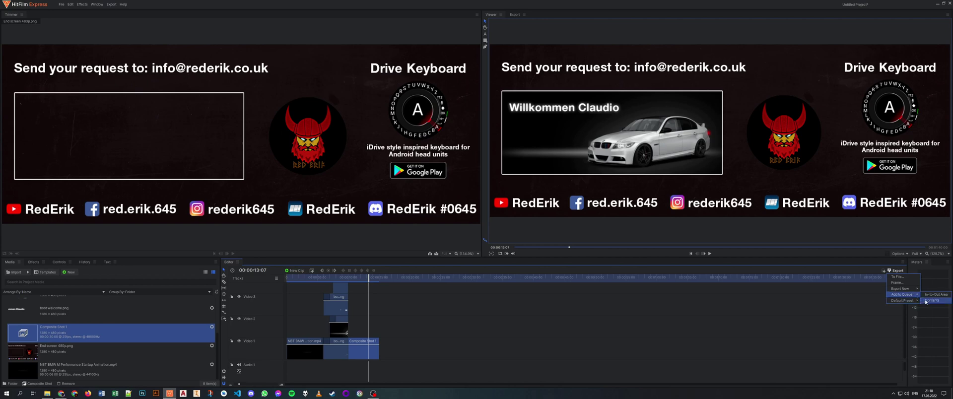
click(925, 301)
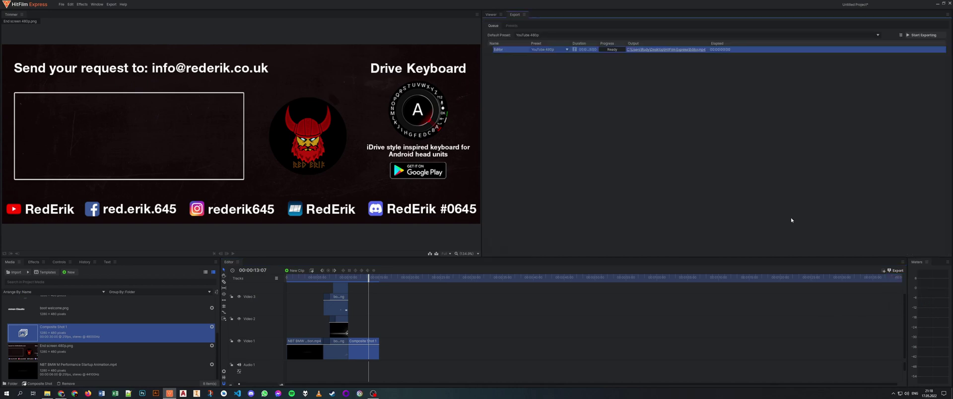
click(549, 51)
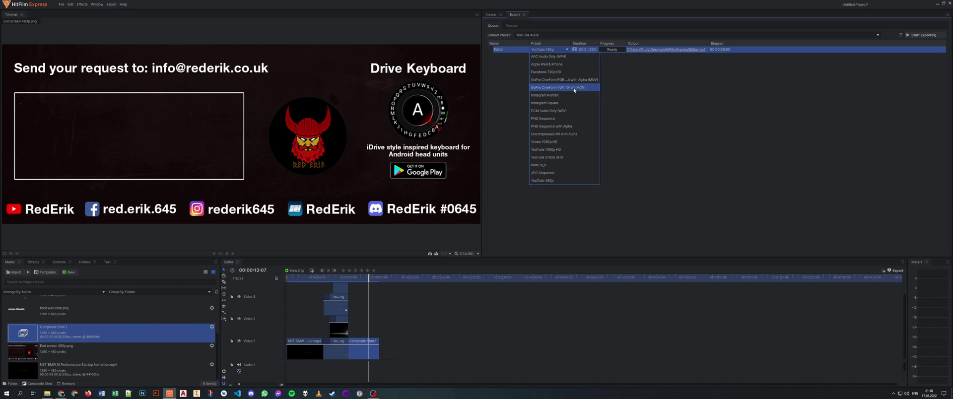
click(685, 65)
click(556, 165)
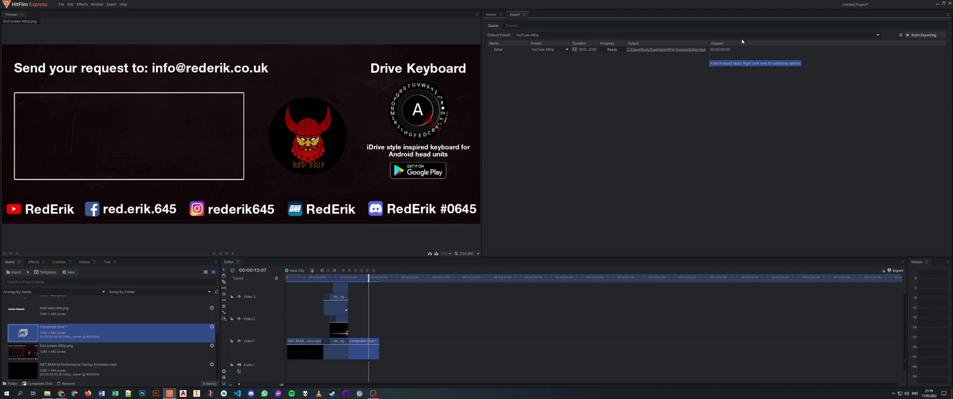
- Create an image sequence export preset named BMW animation with the format set to JPG
click(511, 27)
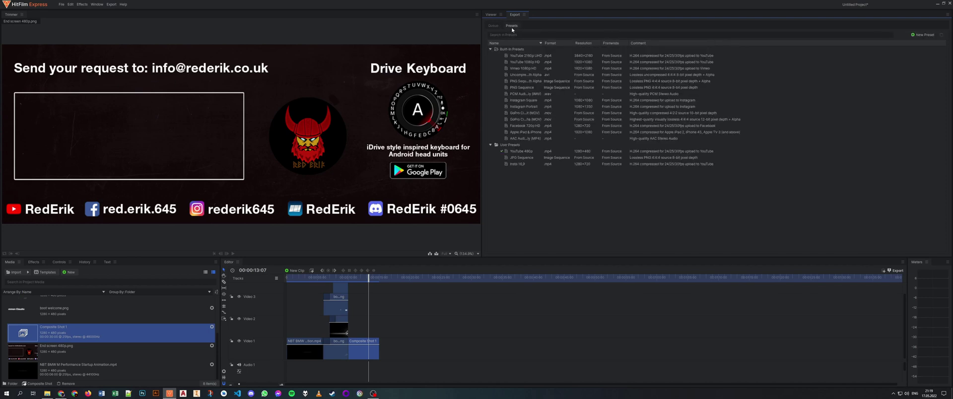
click(922, 35)
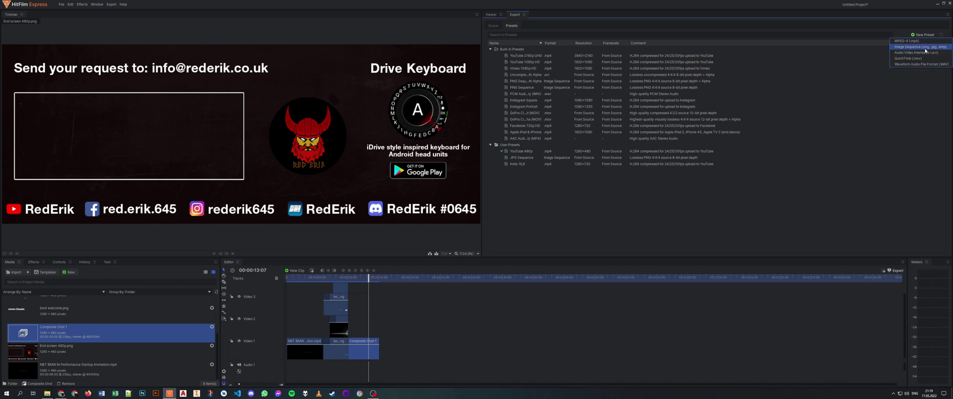
click(924, 48)
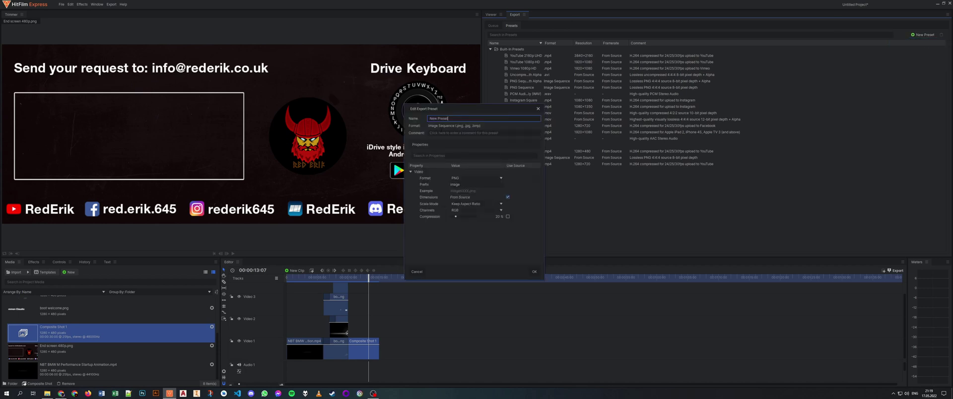
drag(465, 119, 349, 119)
text(BMW animation)
click(465, 178)
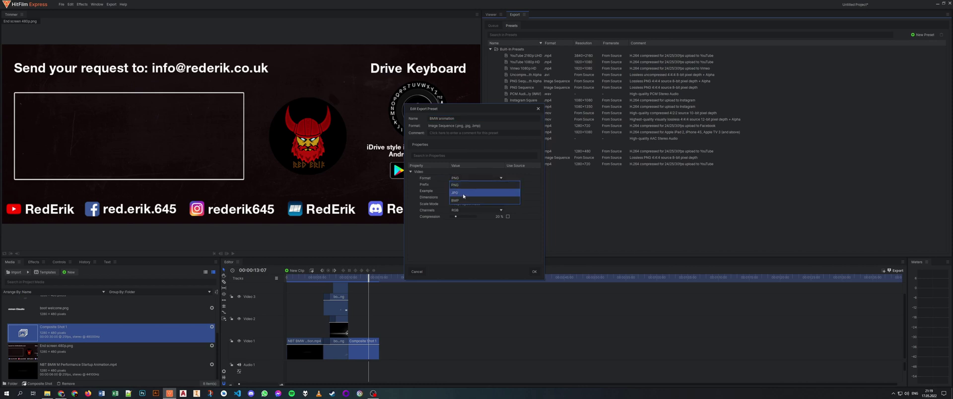
click(464, 193)
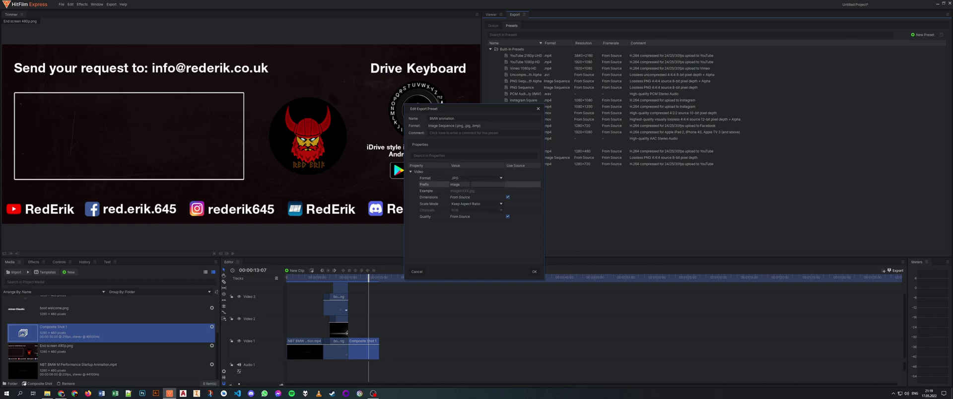
click(534, 272)
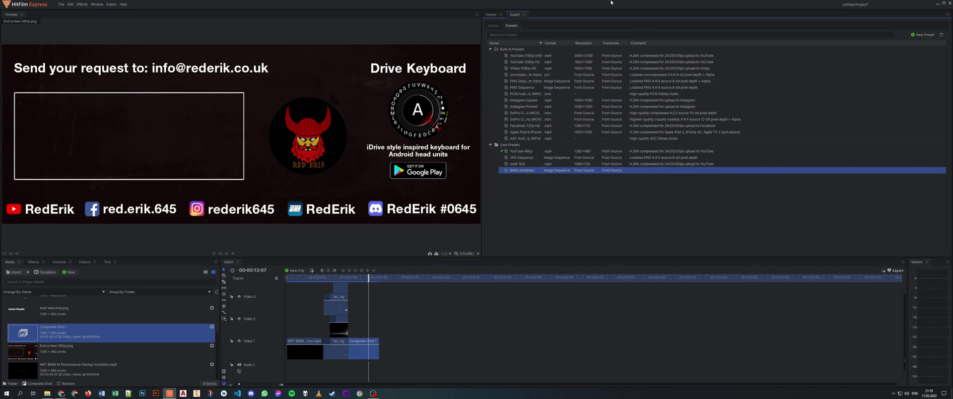
- Assign the BMW animation preset to the queued Editor export and start exporting
click(493, 25)
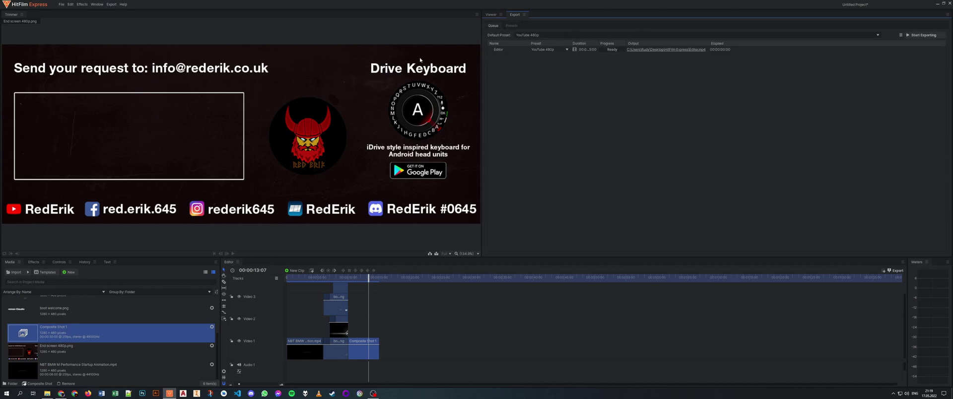
click(553, 49)
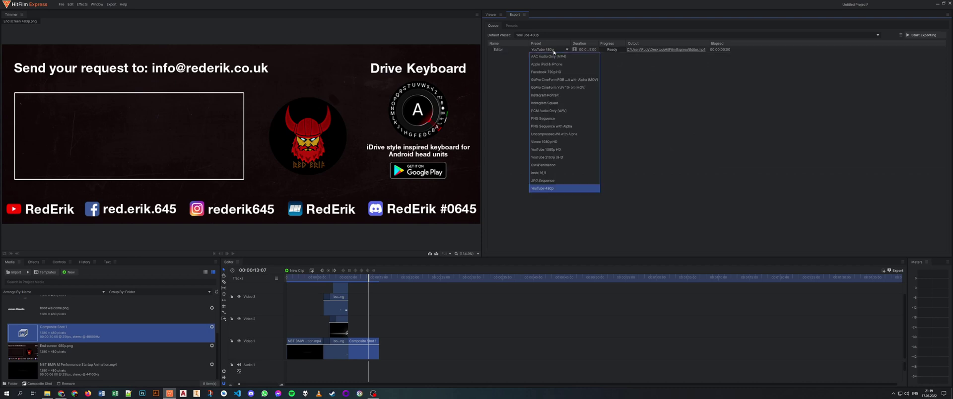
click(552, 166)
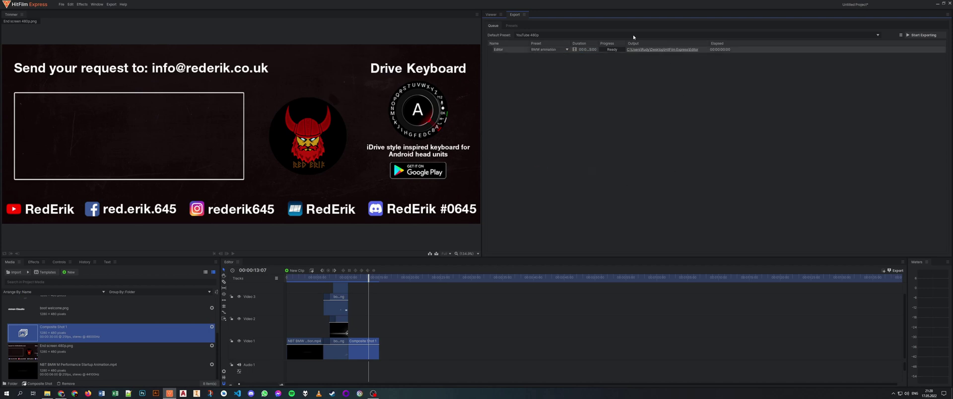
click(924, 35)
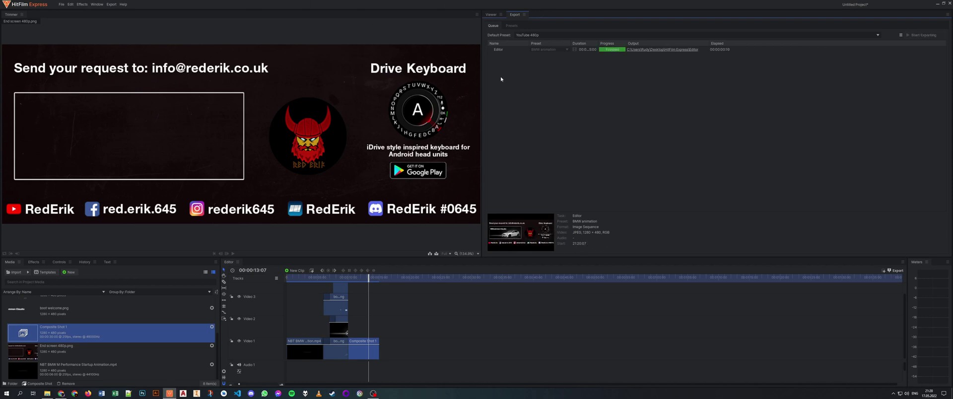
- Minimize the editor, open the HitFilm Express folder on the desktop and reposition its File Explorer window
click(938, 4)
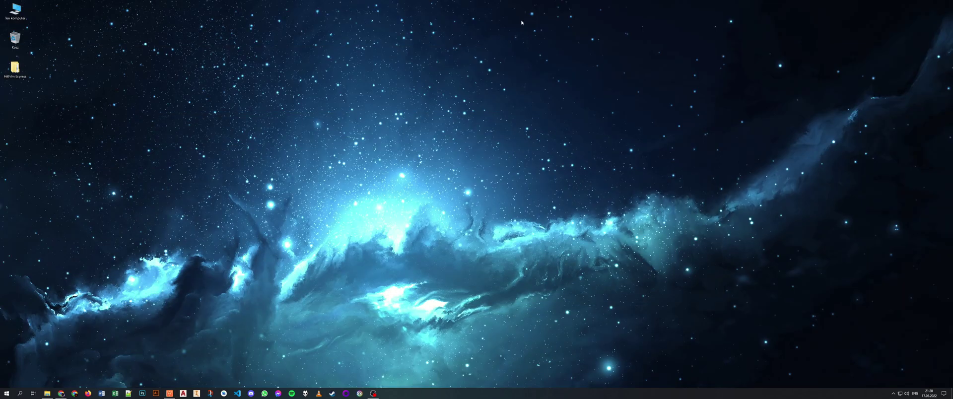
double_click(15, 68)
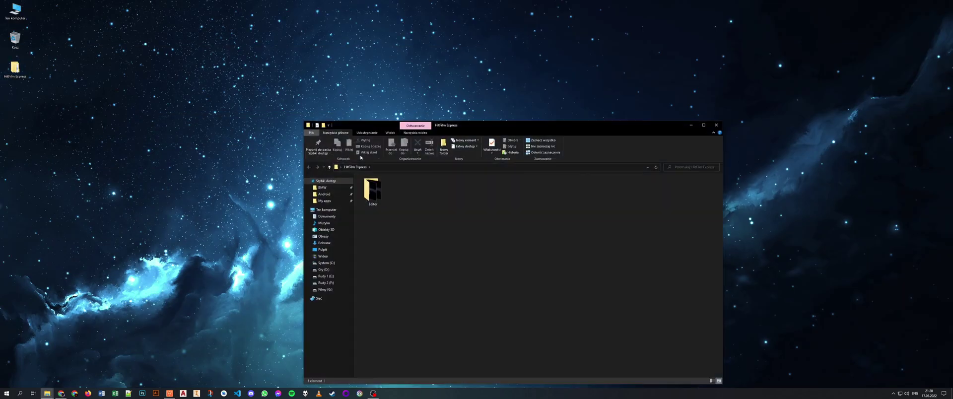
drag(504, 131, 465, 87)
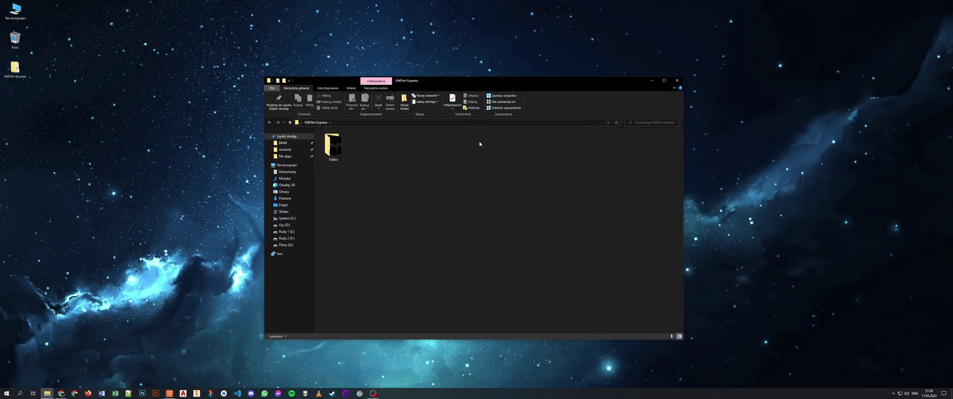
- Open the exported Editor folder and look through its JPG frames from the first to the last
double_click(334, 145)
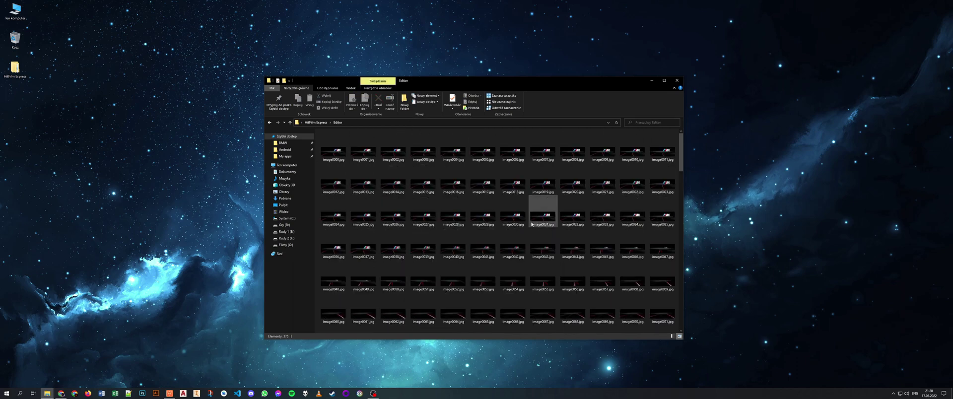
scroll(529, 217, down, 2)
scroll(529, 217, down, 20)
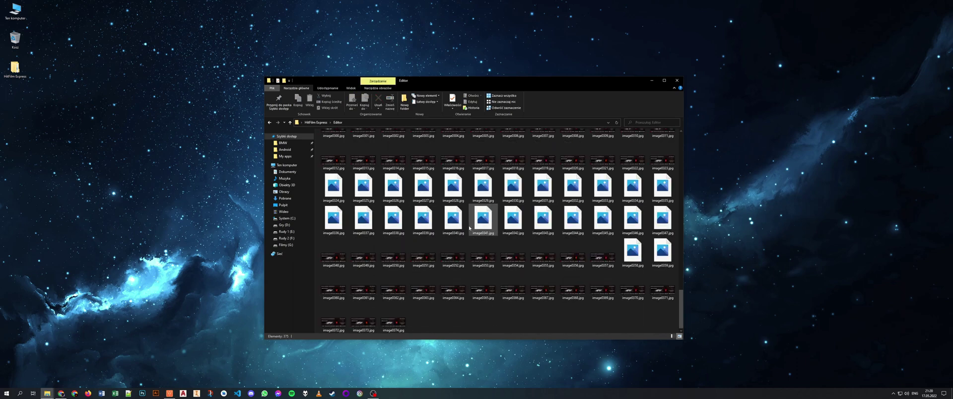
scroll(456, 245, up, 20)
scroll(457, 242, down, 8)
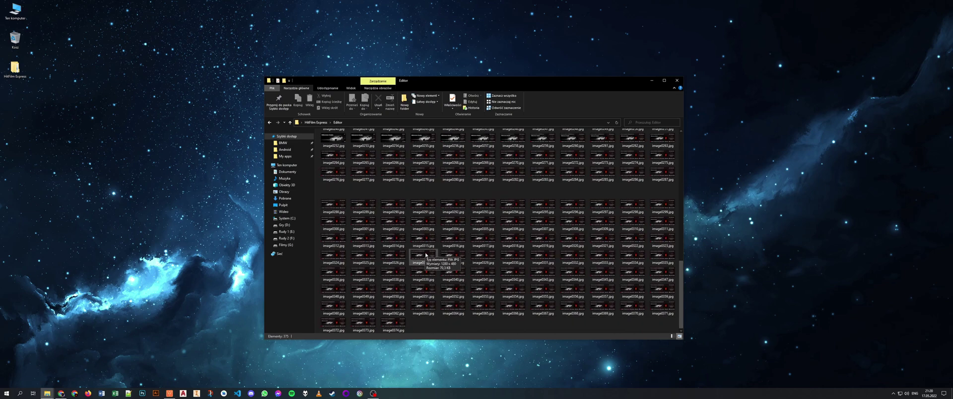
scroll(429, 258, up, 8)
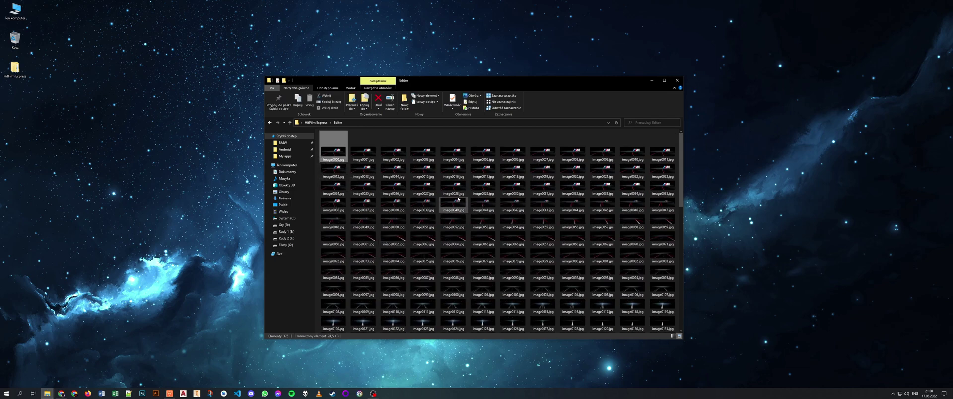
scroll(453, 207, down, 1)
click(458, 197)
scroll(458, 197, down, 6)
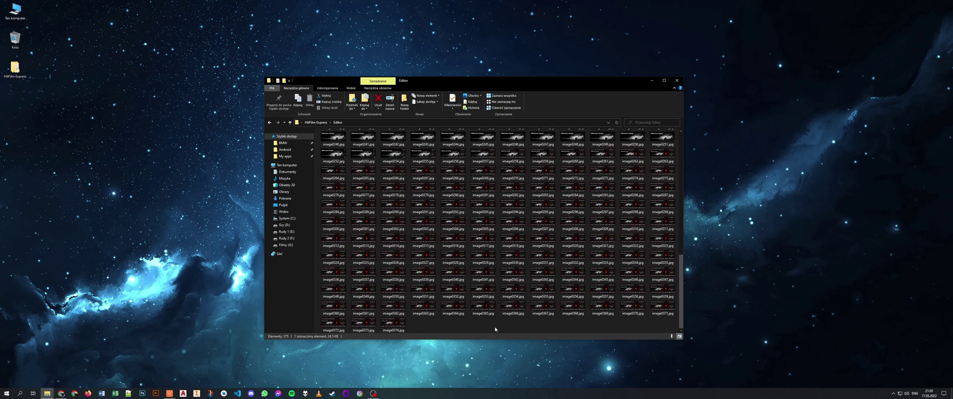
click(578, 325)
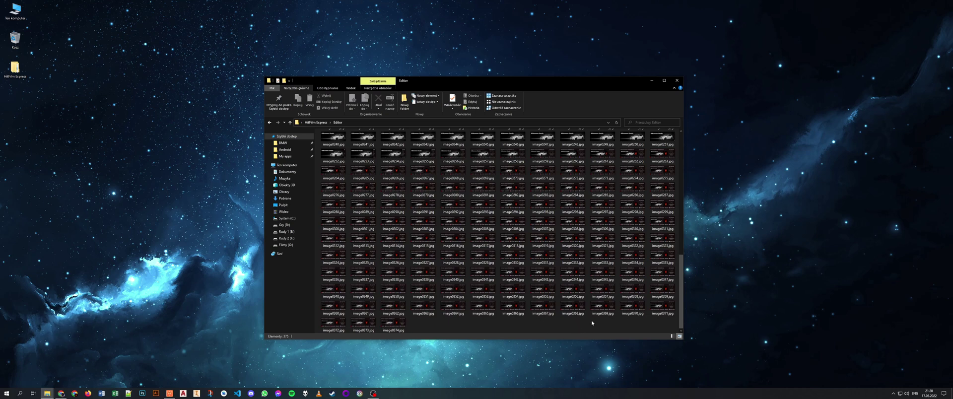
drag(667, 325, 456, 314)
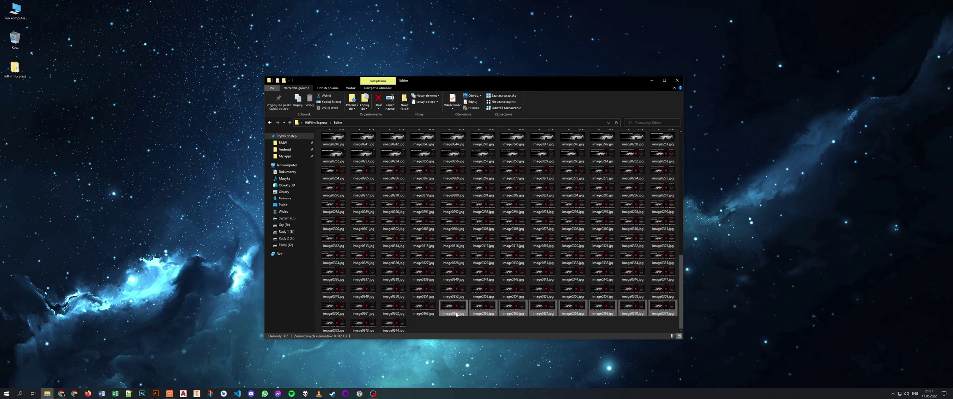
click(514, 323)
scroll(534, 270, up, 3)
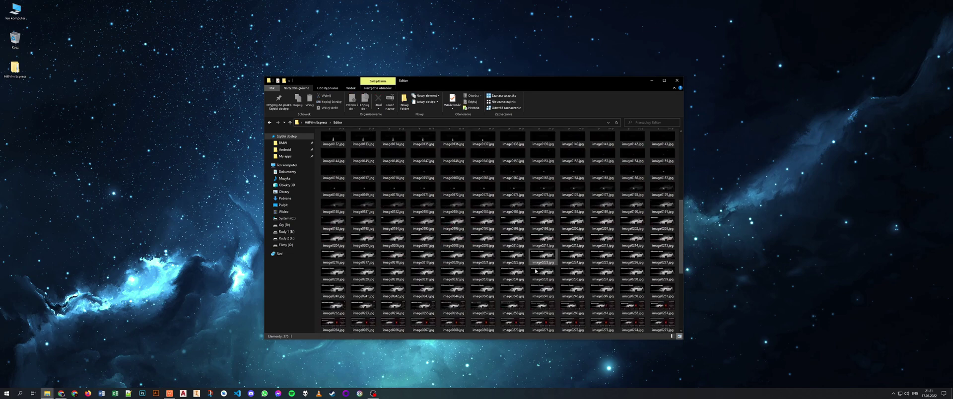
scroll(535, 271, down, 3)
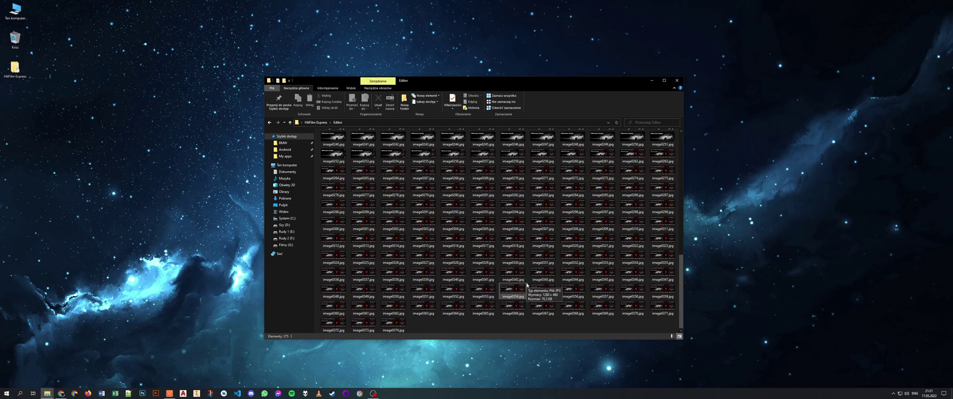
scroll(516, 278, up, 15)
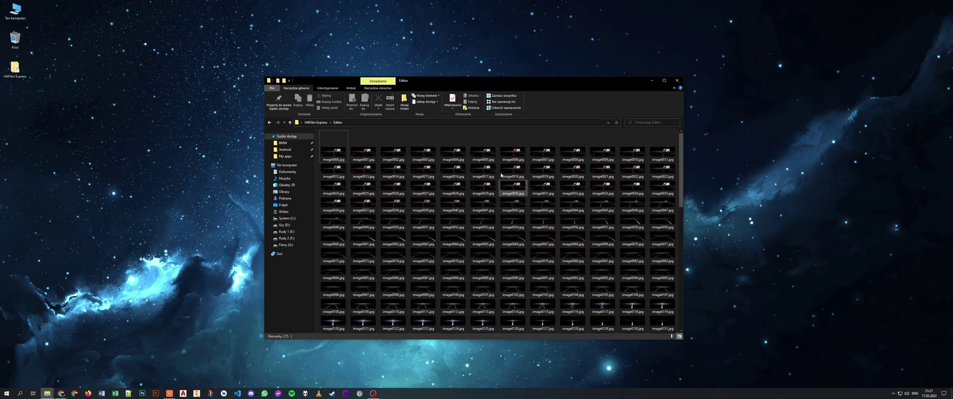
scroll(482, 231, down, 15)
- Return to the HitFilm Express folder and rename the Editor folder as part0
key(BackSpace)
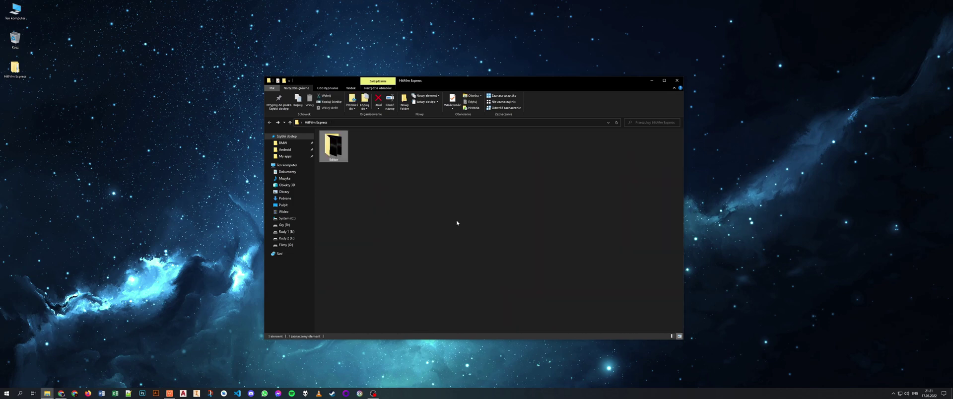
click(477, 215)
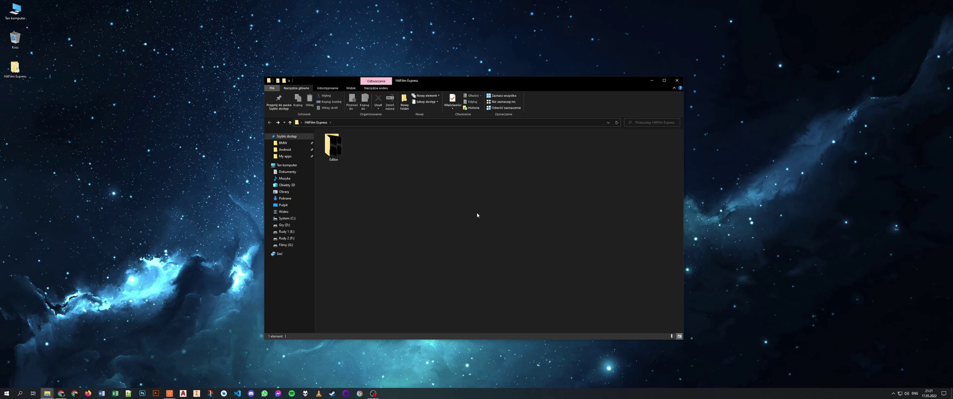
click(333, 145)
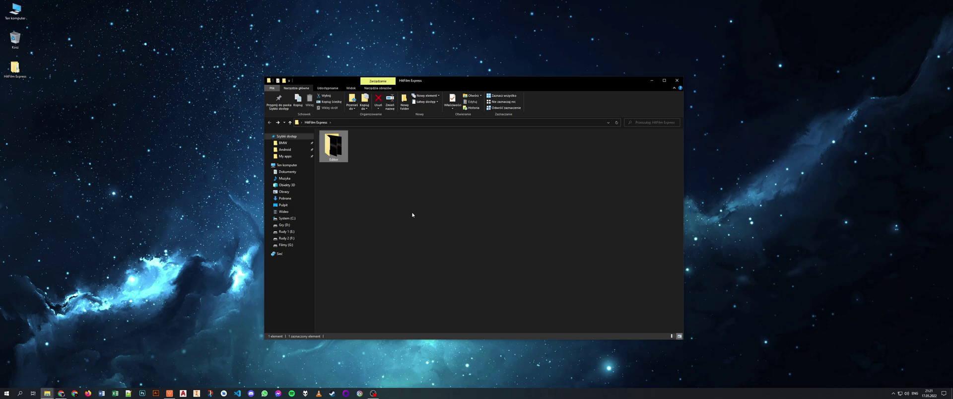
key(F2)
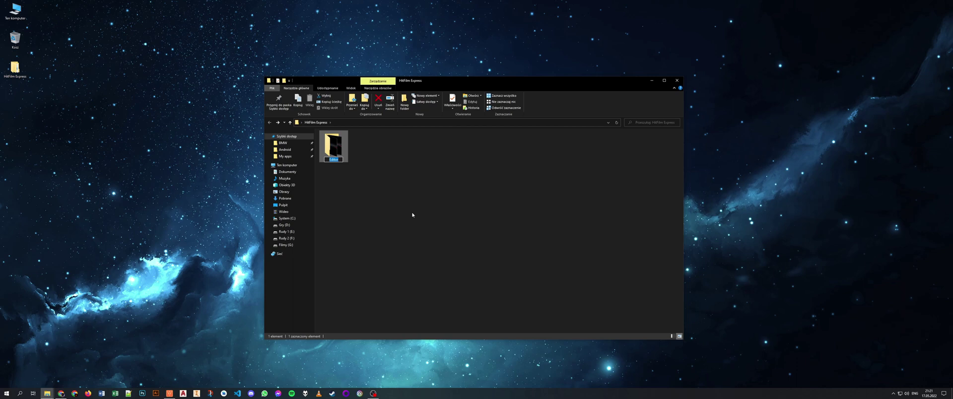
text(part1)
key(Return)
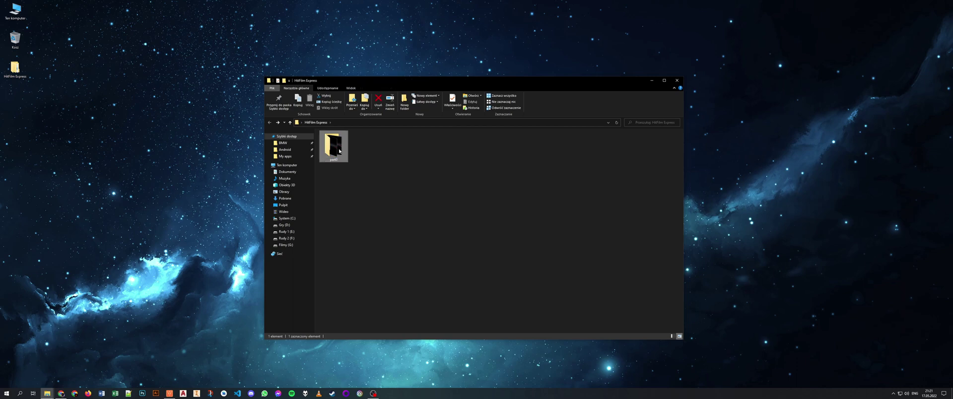
- Open the part0 folder and examine the order of its frames from the opening animation to the end screen
double_click(348, 156)
scroll(484, 210, down, 10)
scroll(484, 210, down, 7)
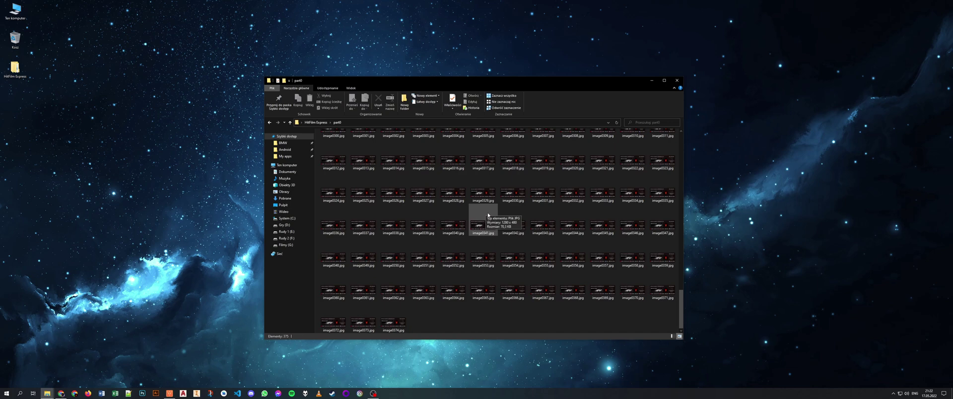
scroll(488, 216, up, 20)
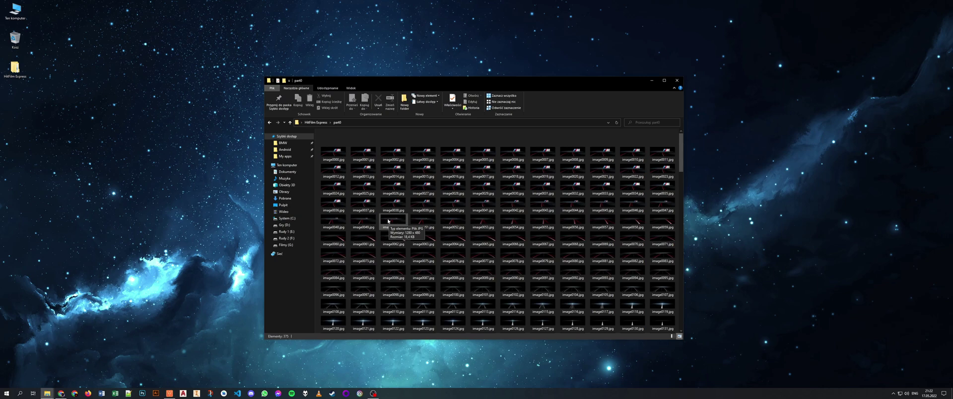
scroll(521, 243, down, 5)
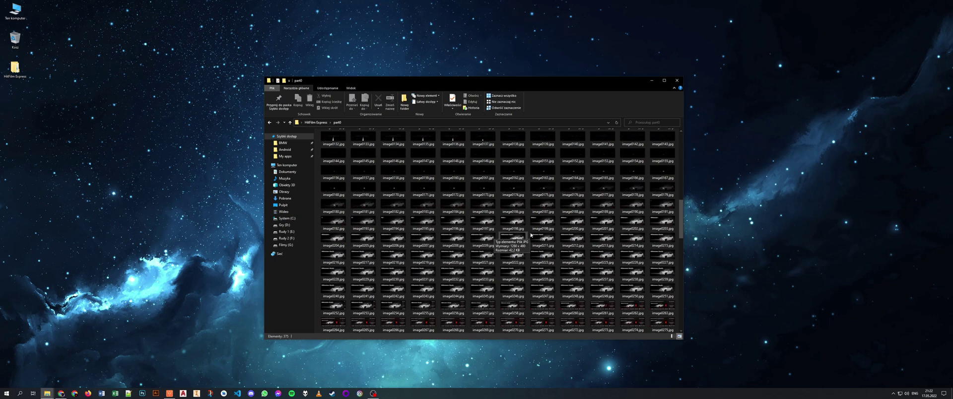
scroll(496, 239, up, 5)
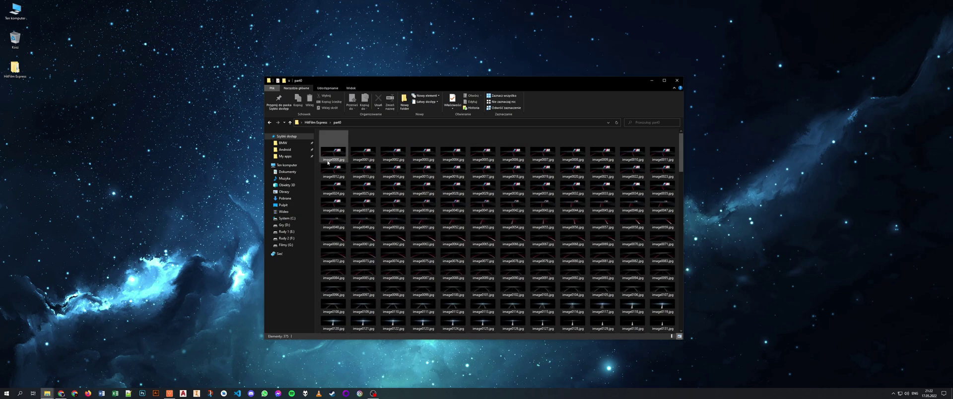
click(336, 152)
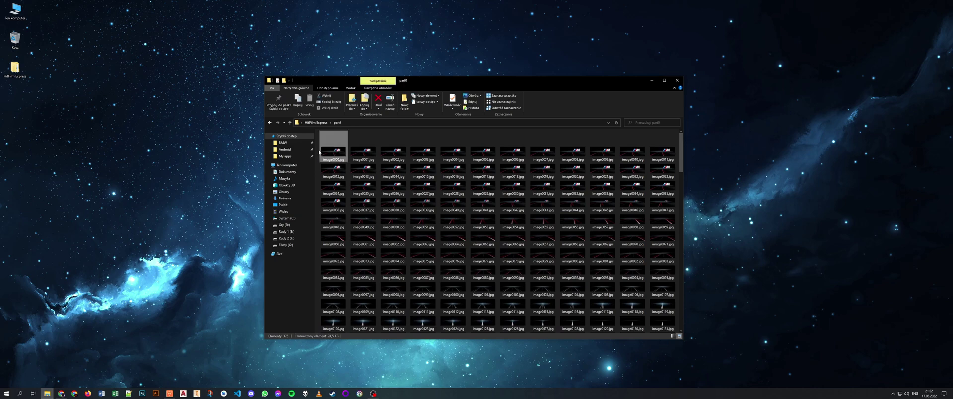
scroll(387, 181, down, 6)
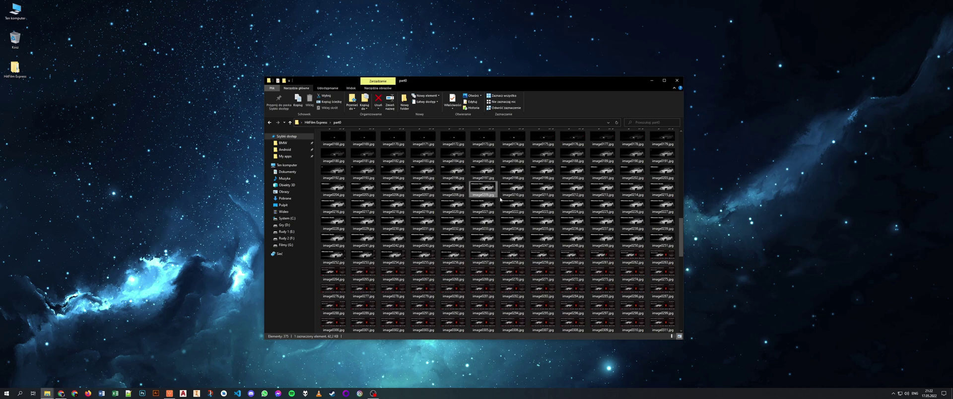
- Open one of the welcome-text car frames and compare successive frames around the transition to the end screen
double_click(512, 188)
scroll(483, 167, down, 2)
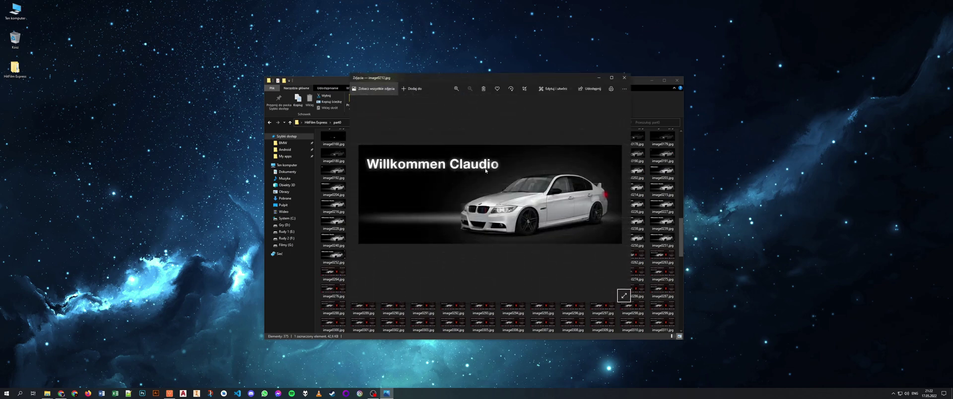
key(Left)
key(Left)
key(Left)
key(Left)
key(Right)
key(Right)
key(Right)
key(Right)
key(Left)
key(Right)
key(Right)
key(Right)
key(Right)
key(Right)
key(Right)
key(Right)
key(Right)
key(Right)
key(Right)
key(Right)
key(Right)
key(Right)
key(Right)
key(Right)
key(Right)
key(Right)
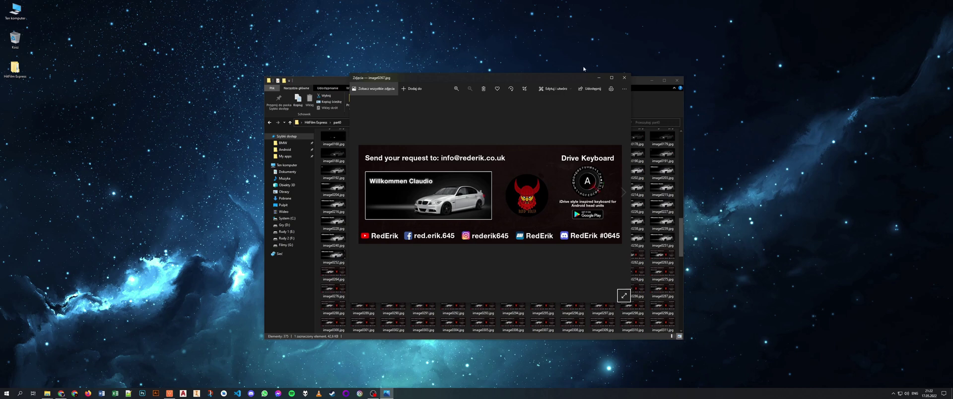
key(Left)
key(Left)
key(Left)
key(Left)
key(Left)
key(Left)
key(Left)
key(Left)
key(Left)
key(Left)
key(Left)
key(Left)
key(Left)
key(Left)
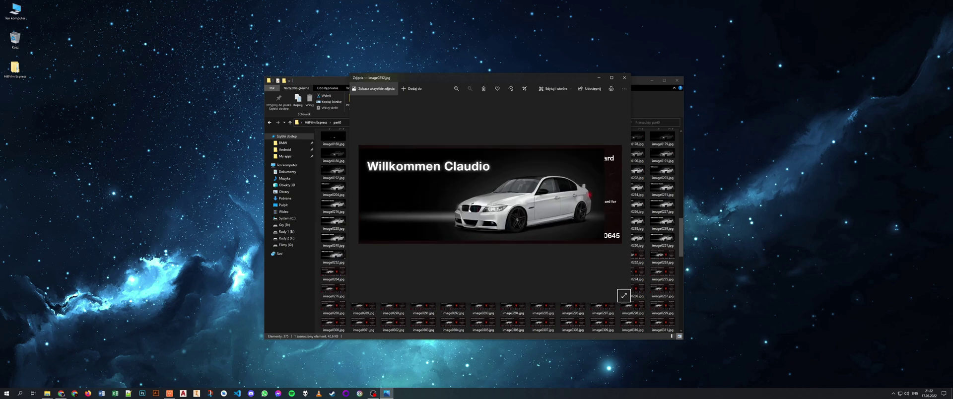
key(Right)
key(Right)
key(Right)
key(Right)
key(Right)
key(Right)
key(Right)
key(Right)
key(Right)
key(Right)
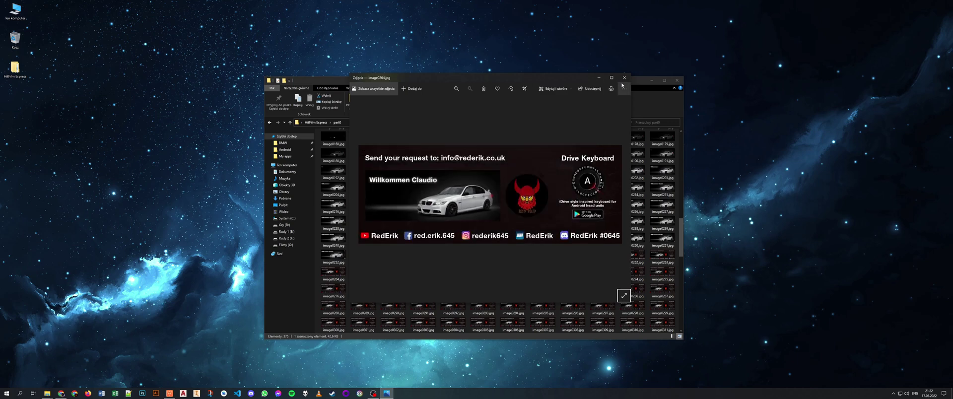
- Step back through the frames to examine the still welcome image before the transition, and leave the image viewer
key(Left)
key(Left)
key(Left)
key(Left)
key(Left)
key(Left)
key(Left)
key(Left)
key(Left)
key(Left)
key(Left)
key(Left)
key(Left)
key(Left)
key(Left)
key(Left)
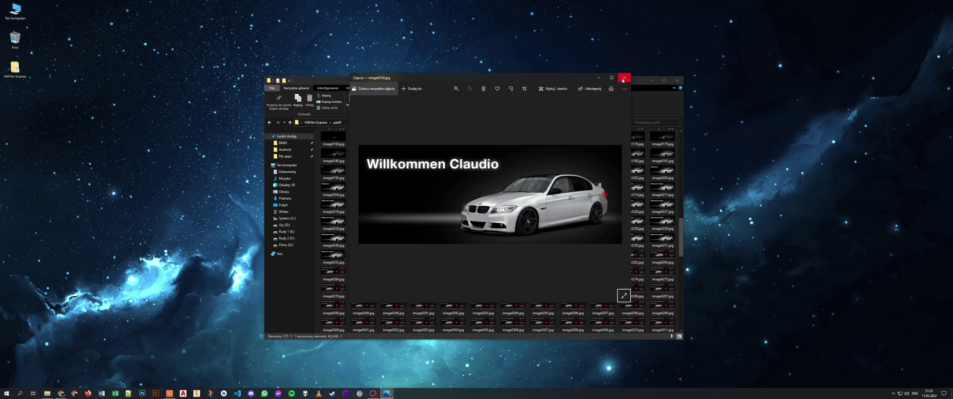
key(Left)
key(Left)
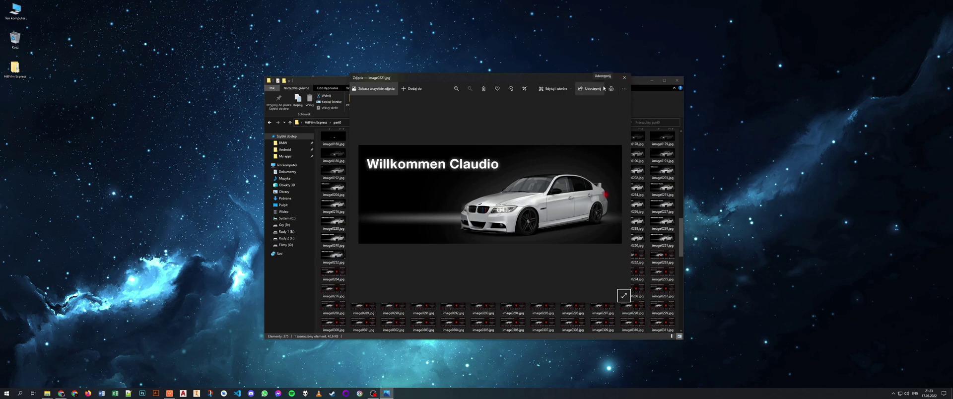
key(Left)
key(Left)
scroll(566, 195, down, 10)
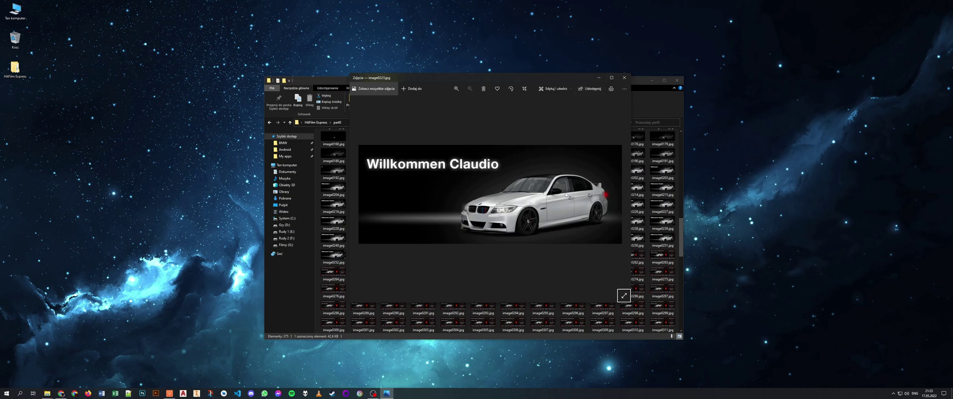
key(Escape)
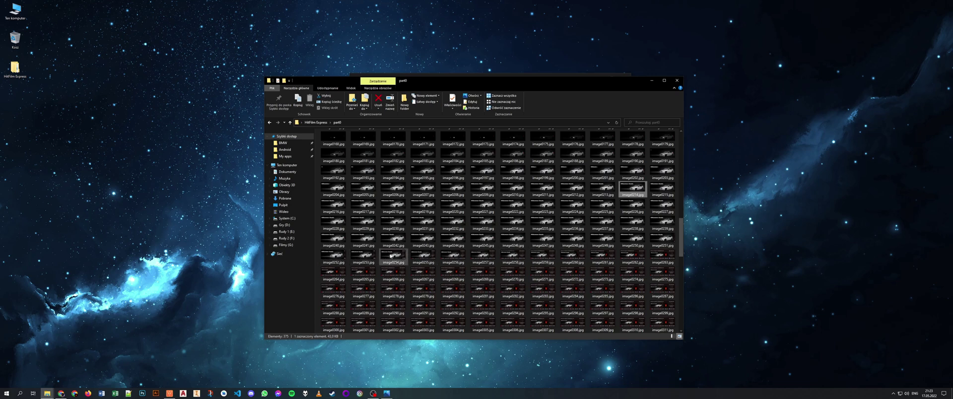
- Permanently delete the frames from image0251.jpg through image0374.jpg in the part0 folder
click(655, 245)
key(shift+Down)
key(shift+Down)
key(shift+End)
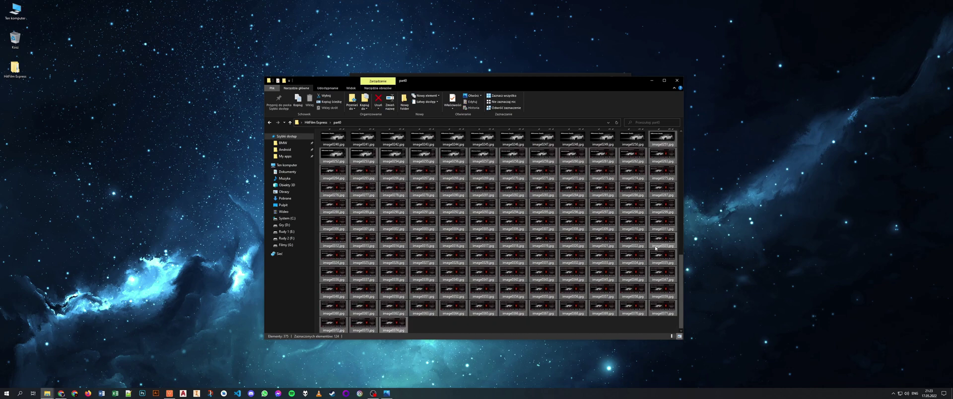
key(shift+Delete)
key(Return)
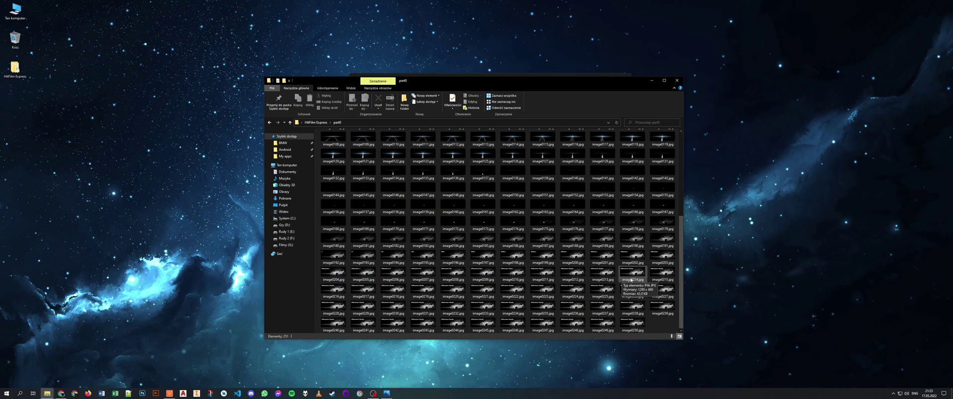
- Delete the repeated still welcome frames from image0214.jpg through image0250.jpg in the part0 folder
click(632, 271)
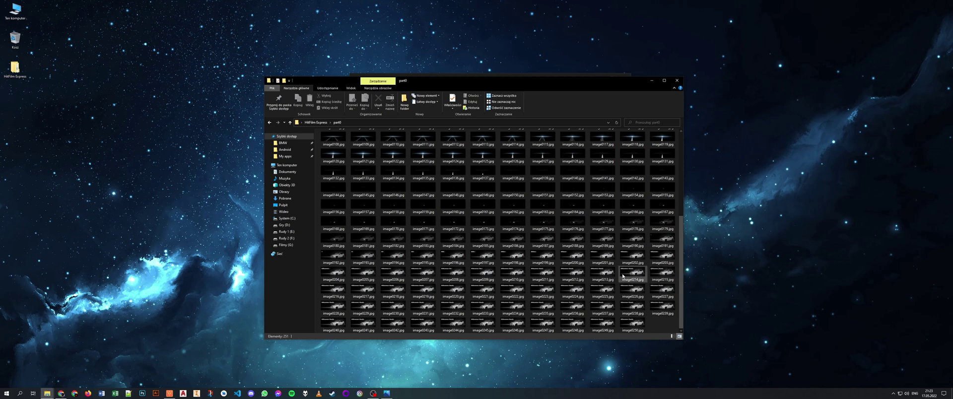
shift+click(663, 291)
key(shift+End)
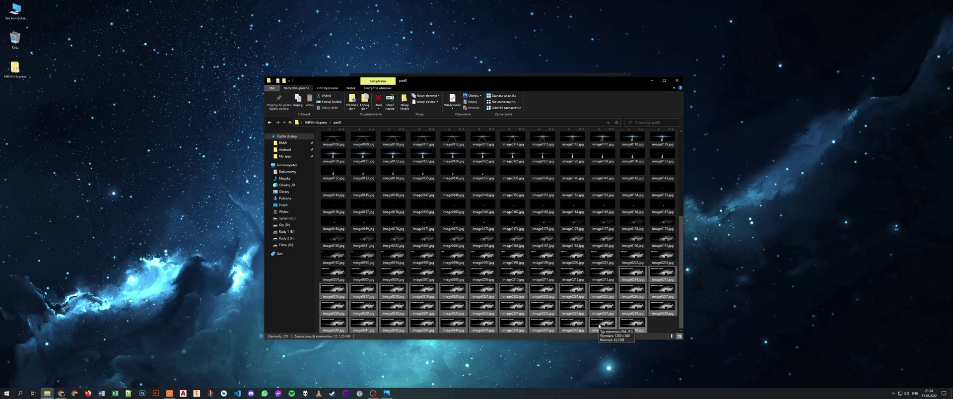
key(Return)
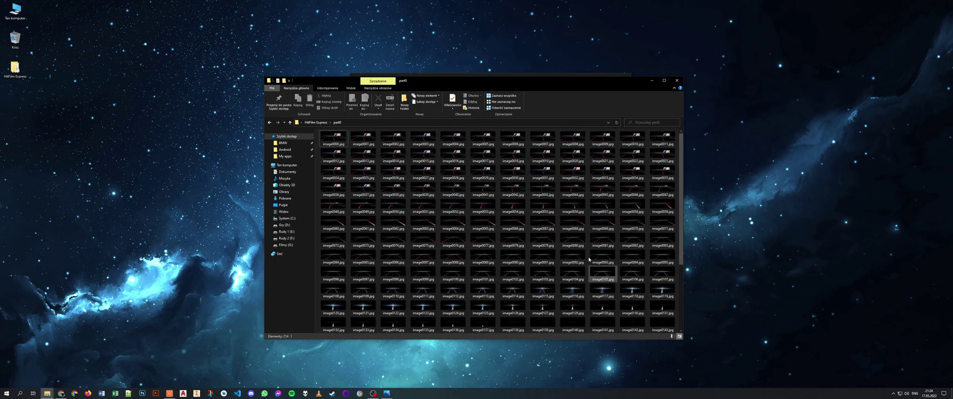
click(466, 189)
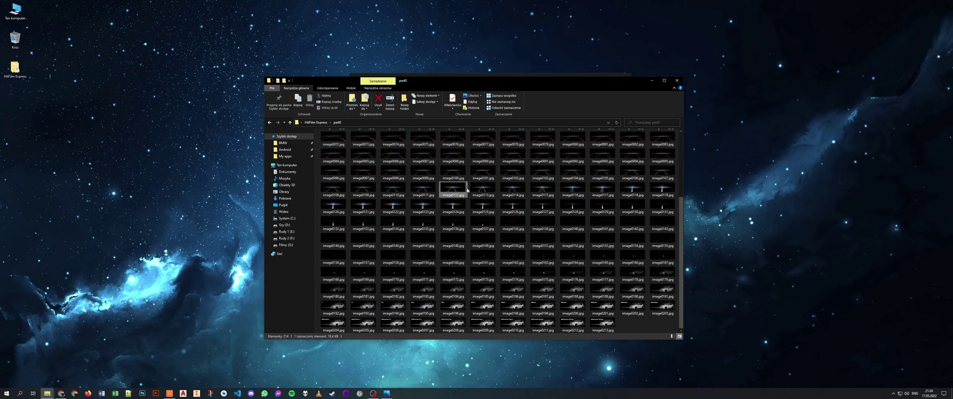
- Open image0112.jpg in part0 and step forward through the remaining frames to check the animation up to the final welcome image
double_click(451, 190)
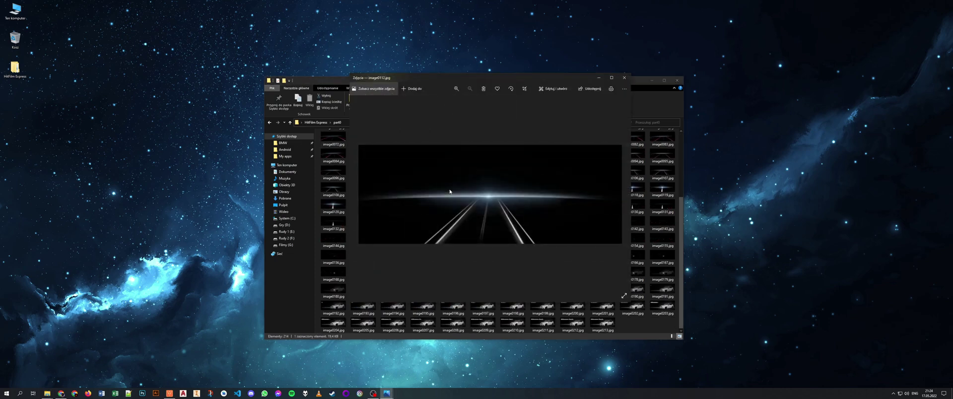
key(Right)
key(Right)
key(Right)
key(Right)
key(Right)
key(Right)
key(Right)
key(Right)
key(Right)
key(Right)
key(Right)
key(Right)
key(Right)
key(Right)
key(Right)
key(Right)
key(Right)
key(Right)
key(Right)
key(Right)
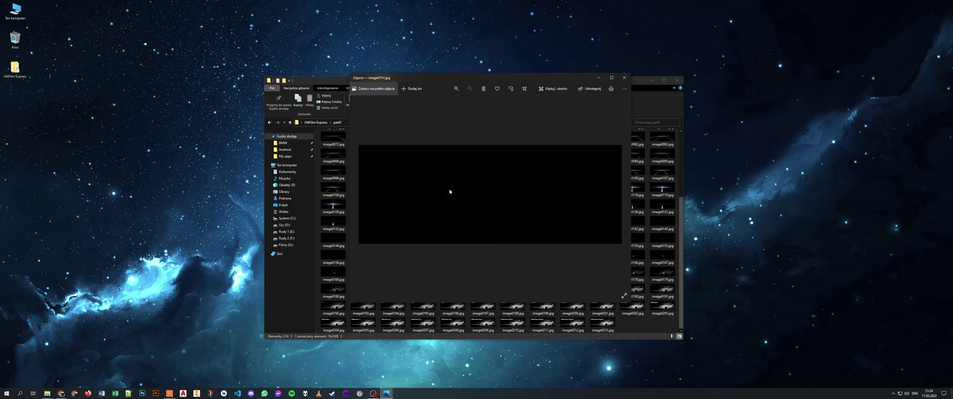
key(Right)
key(Right)
key(Right)
key(Right)
key(Right)
key(Right)
key(Right)
key(Right)
key(Right)
key(Right)
key(Right)
key(Right)
key(Right)
key(Right)
key(Right)
key(Right)
key(Right)
key(Right)
key(Right)
key(Right)
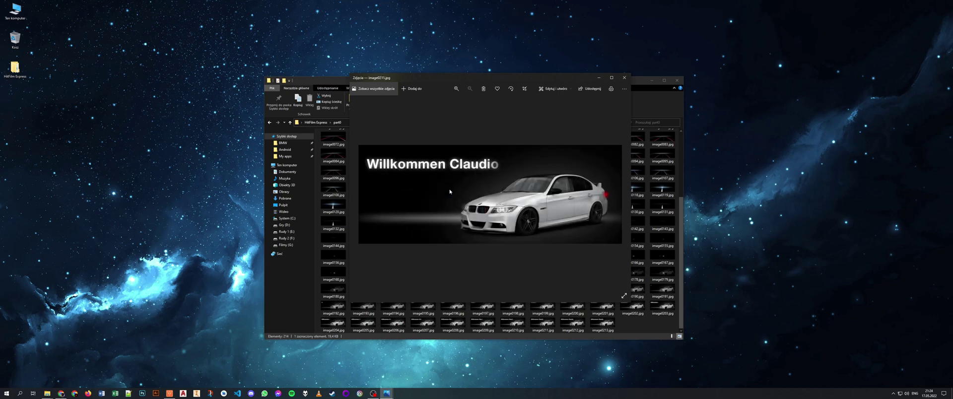
key(Right)
key(Right)
click(626, 328)
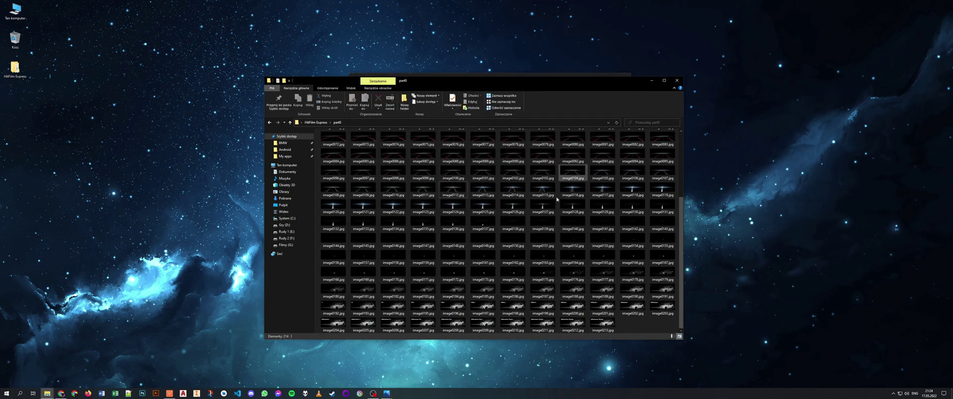
- Create a part1 folder beside part0, copy the last frame, image0213.jpg, into it, and return to the parent folder
click(615, 326)
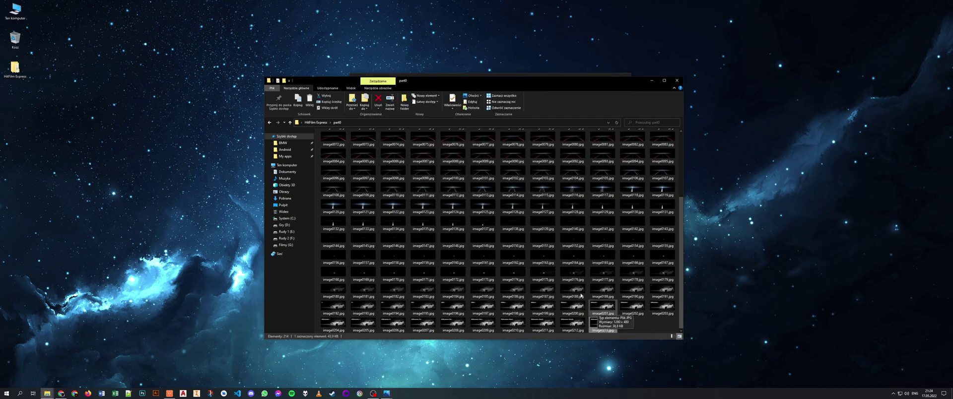
key(alt+Up)
right_click(412, 174)
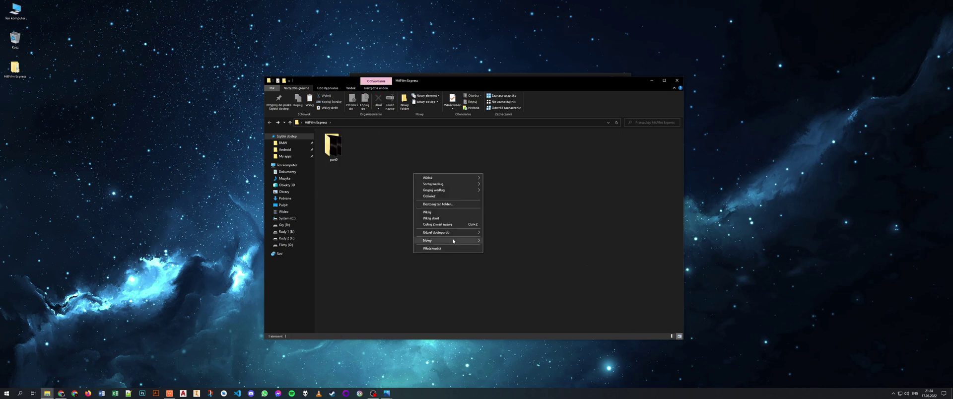
mouse_move(469, 240)
click(520, 242)
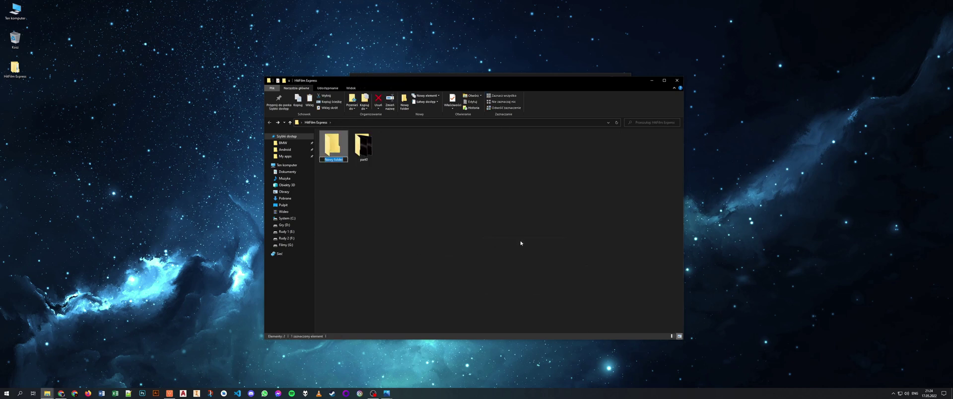
text(part1)
key(Return)
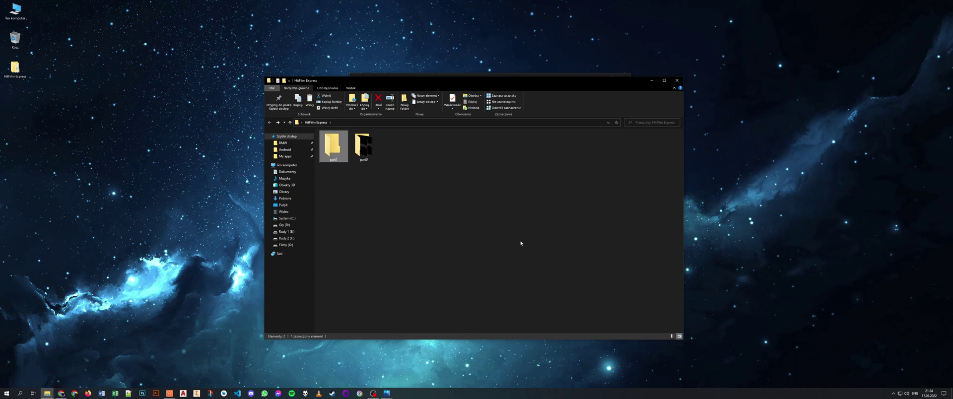
key(Return)
click(357, 178)
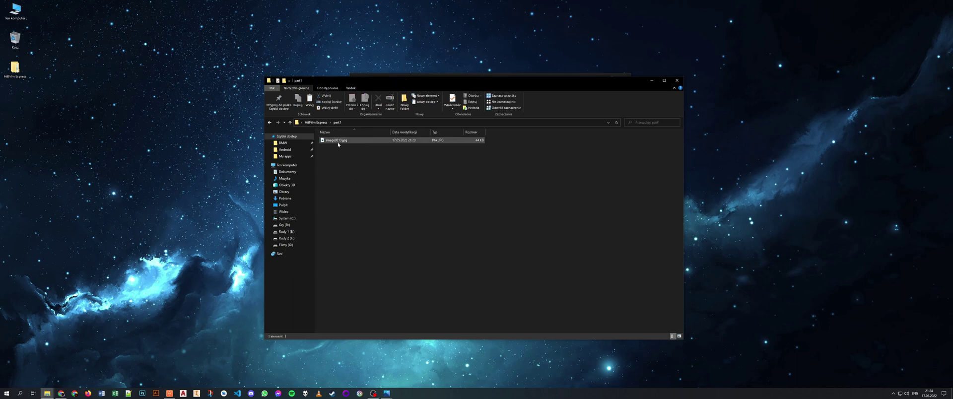
key(BackSpace)
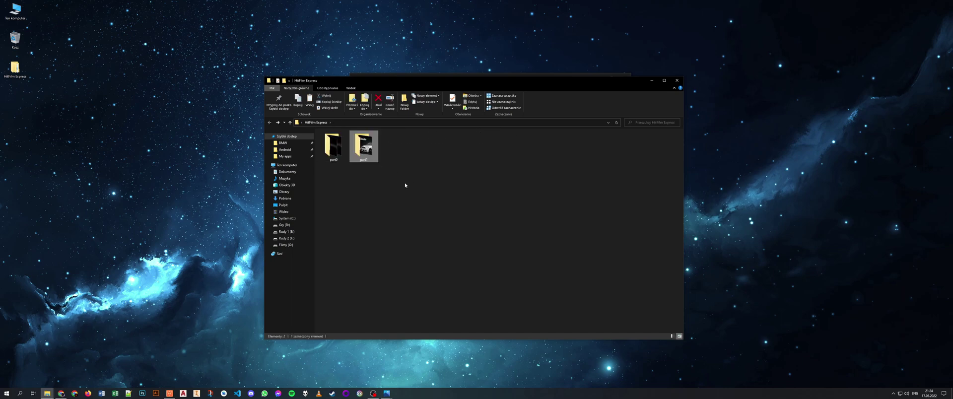
- Create a new text document named desc.txt beside the part0 and part1 folders
click(334, 148)
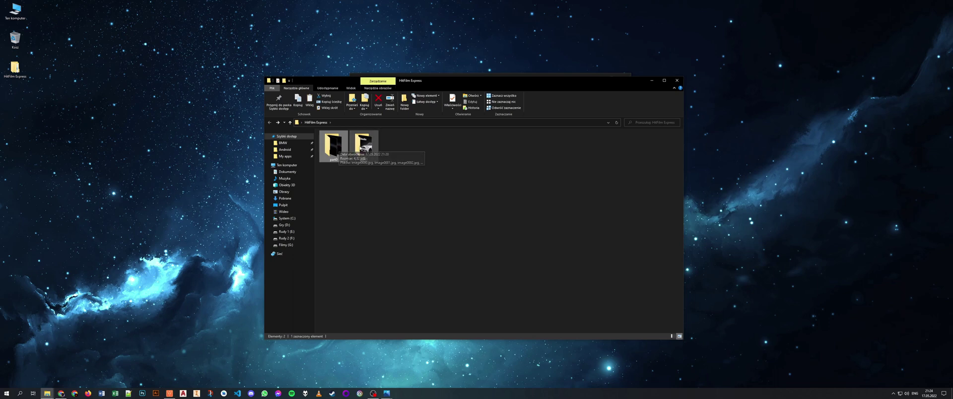
click(364, 146)
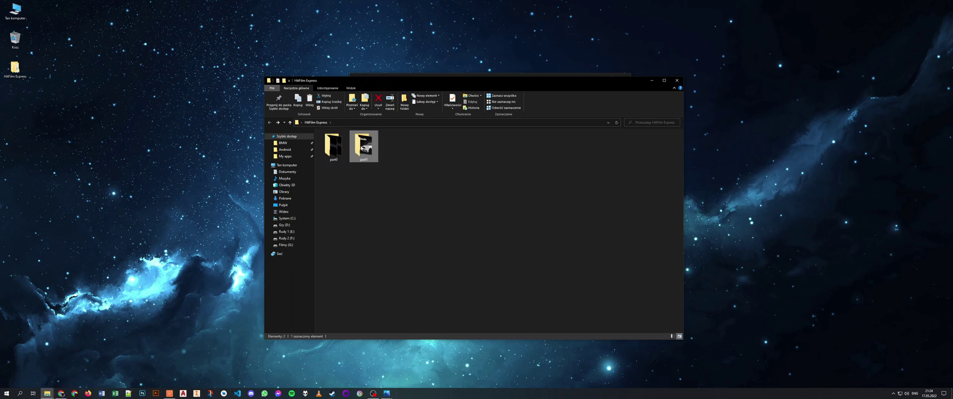
right_click(404, 147)
mouse_move(427, 213)
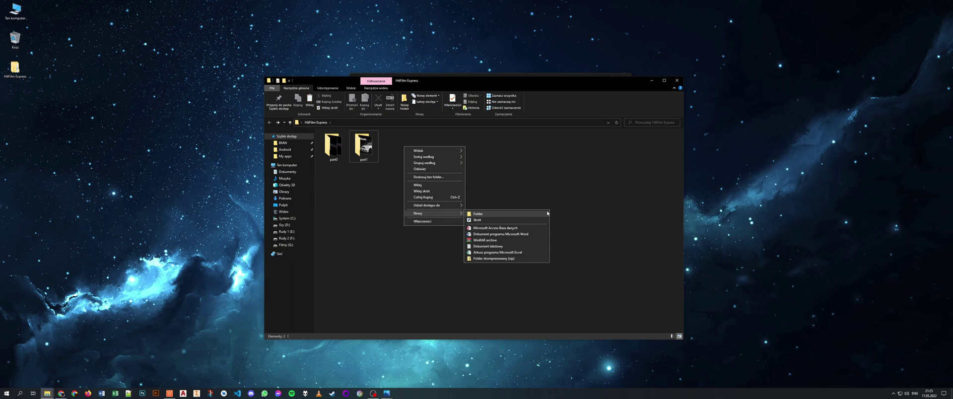
click(512, 246)
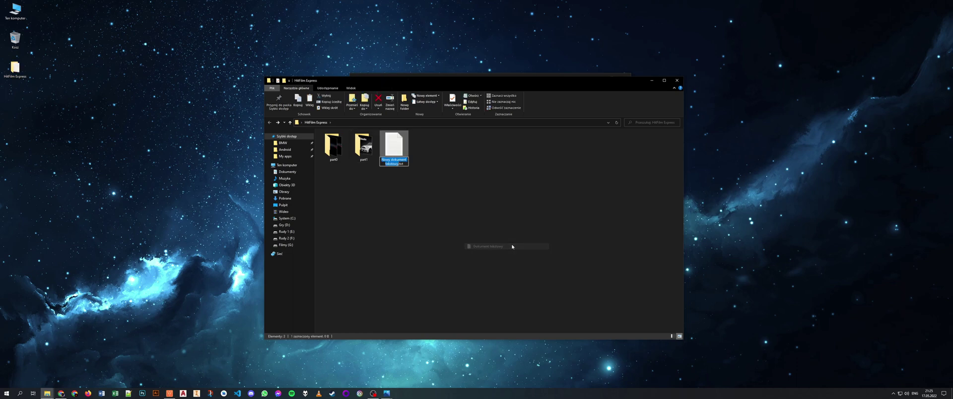
key(Left)
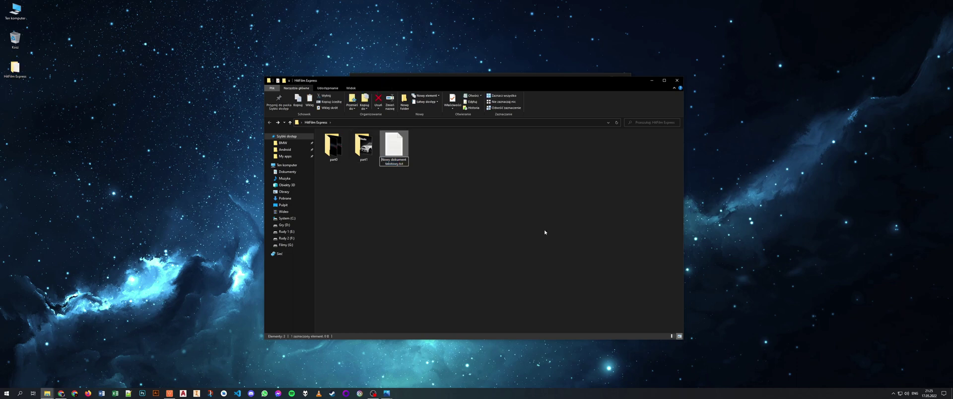
key(Delete)
key(Delete)
key(Delete)
key(Delete)
key(Delete)
key(Delete)
key(Delete)
key(Delete)
key(Delete)
key(Delete)
key(Delete)
key(Delete)
key(Delete)
key(Delete)
key(Delete)
key(Delete)
key(Delete)
key(Delete)
text(dd)
key(Return)
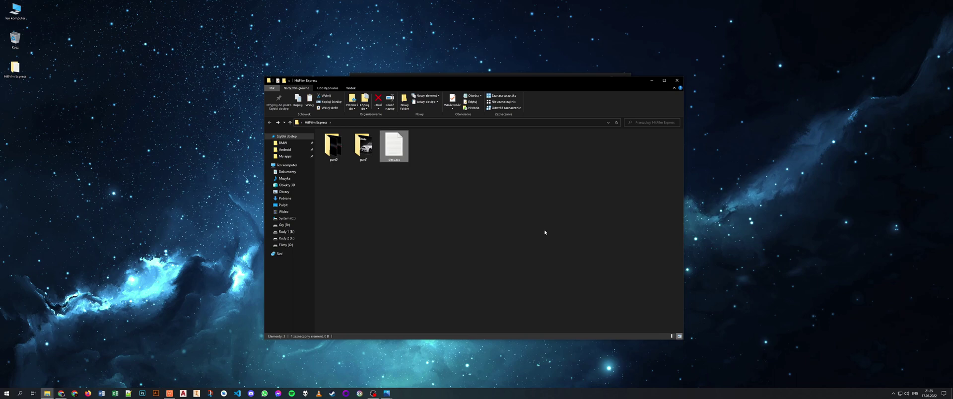
- Open desc.txt and write the lines "1280 480 25", "c 1 0 part0" and "c 50 0 part1"
double_click(391, 149)
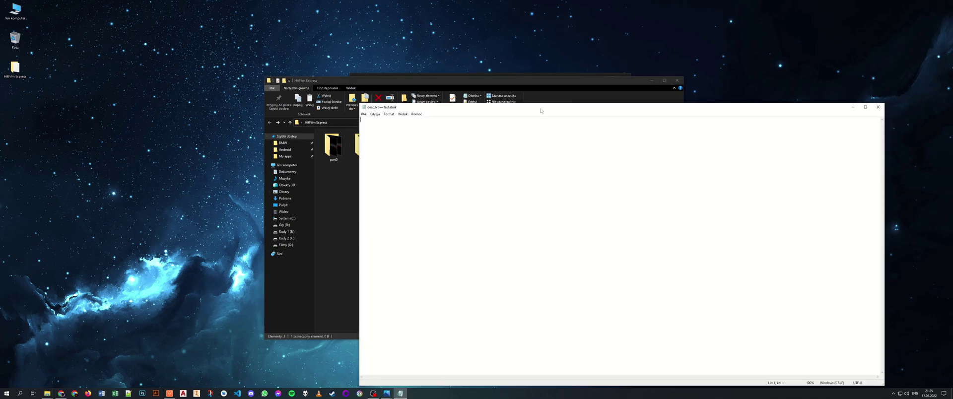
drag(474, 109, 549, 75)
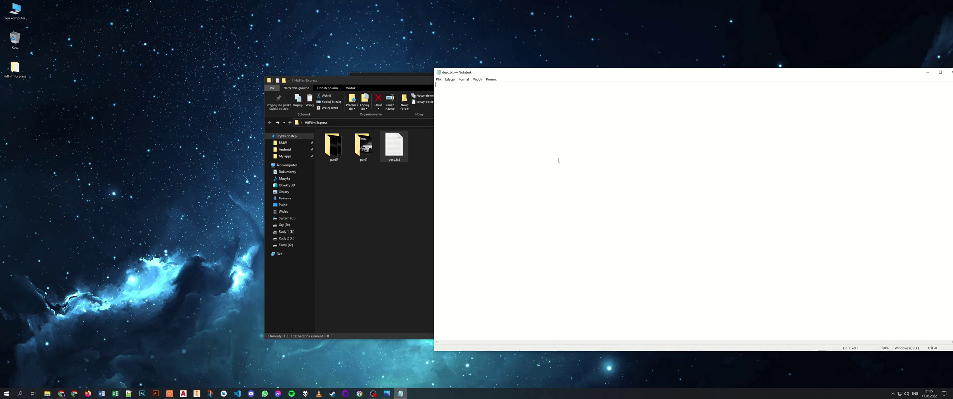
text(12)
text(80)
text(part0)
click(450, 90)
click(437, 90)
click(445, 89)
drag(448, 89, 461, 91)
click(464, 93)
text(50)
text(1)
- Save the desc.txt file and close the text editor
click(438, 79)
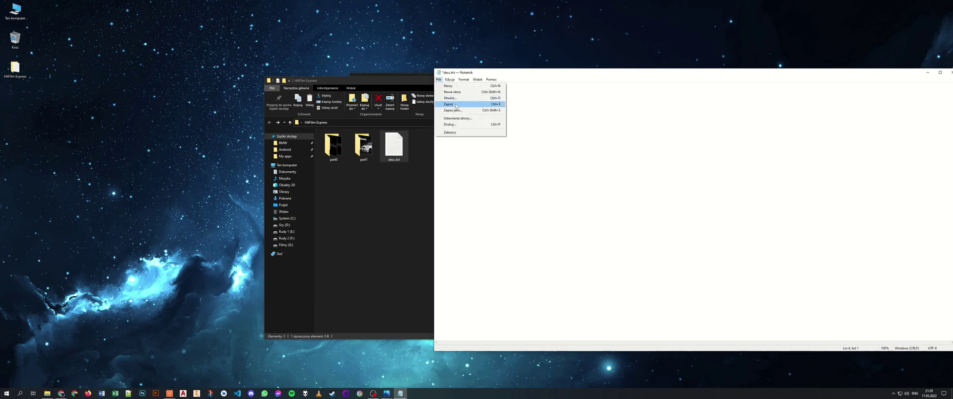
click(453, 103)
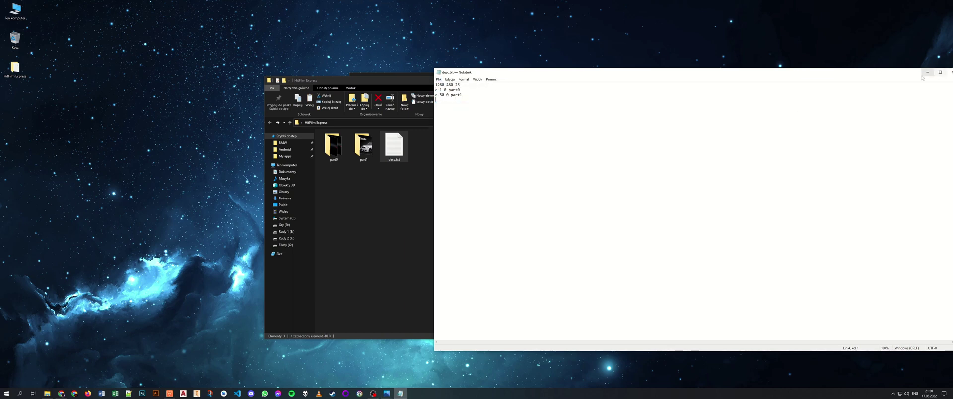
drag(933, 72, 855, 71)
click(869, 72)
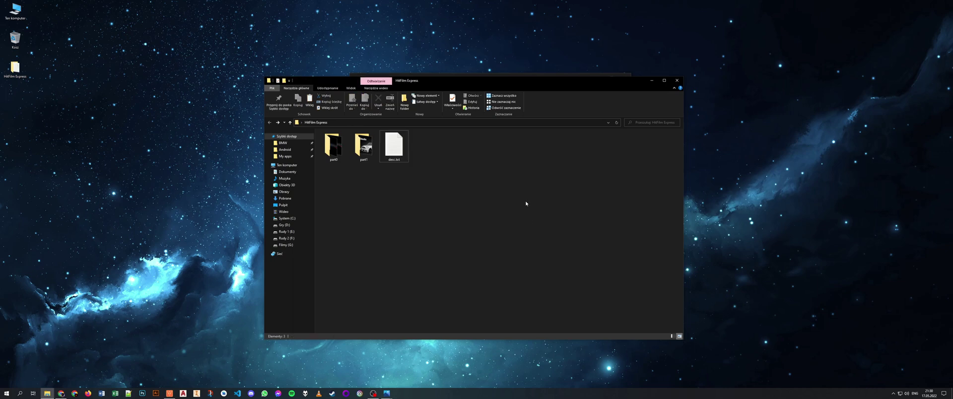
- Select part0, part1 and desc.txt together and open the settings for adding them to an archive
drag(423, 171, 350, 157)
click(405, 200)
drag(458, 199, 320, 131)
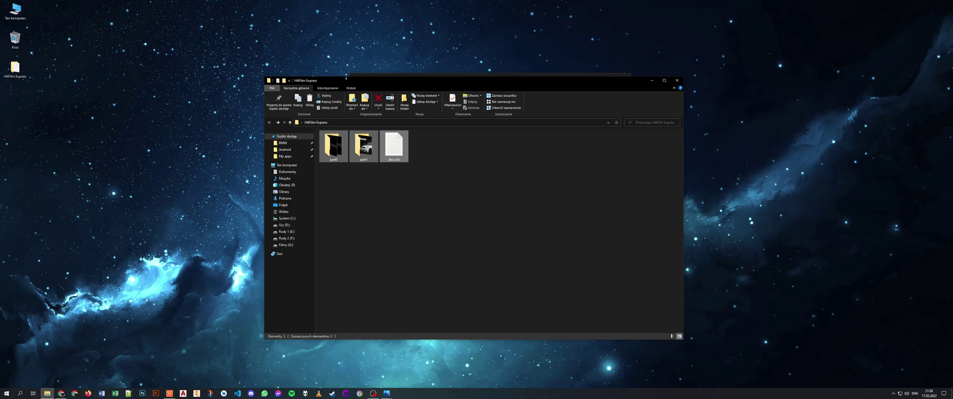
right_click(337, 156)
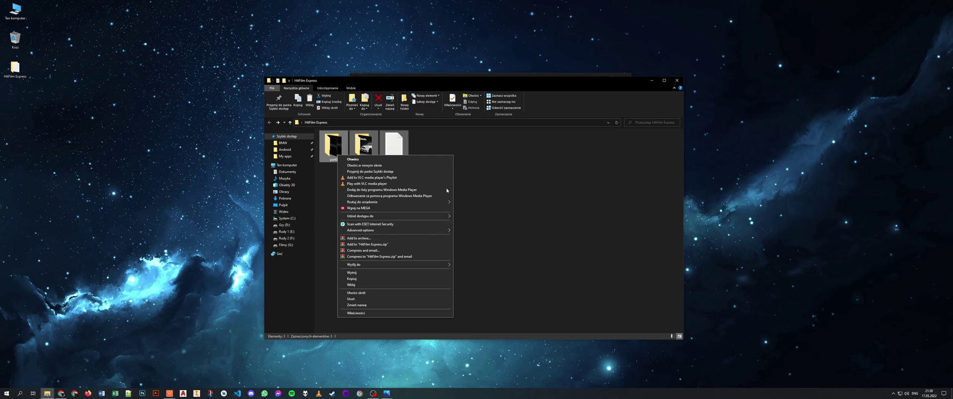
click(357, 238)
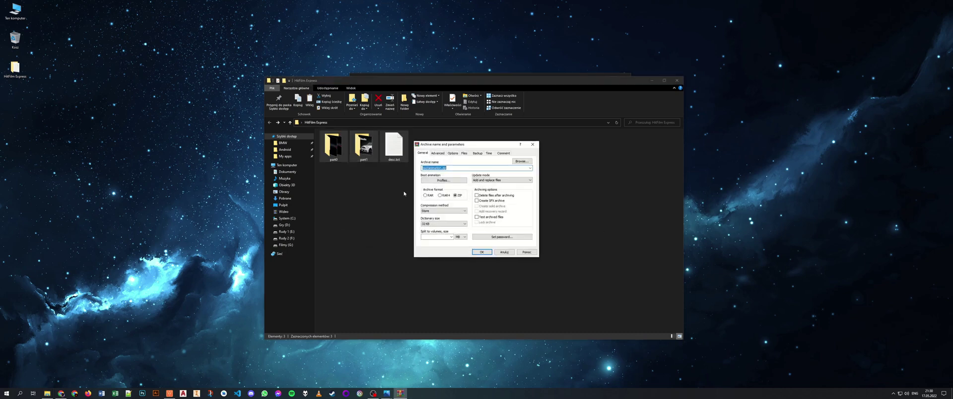
- Create the ZIP archive bootanimation.zip from the selected items using the Store compression method
click(448, 167)
click(438, 211)
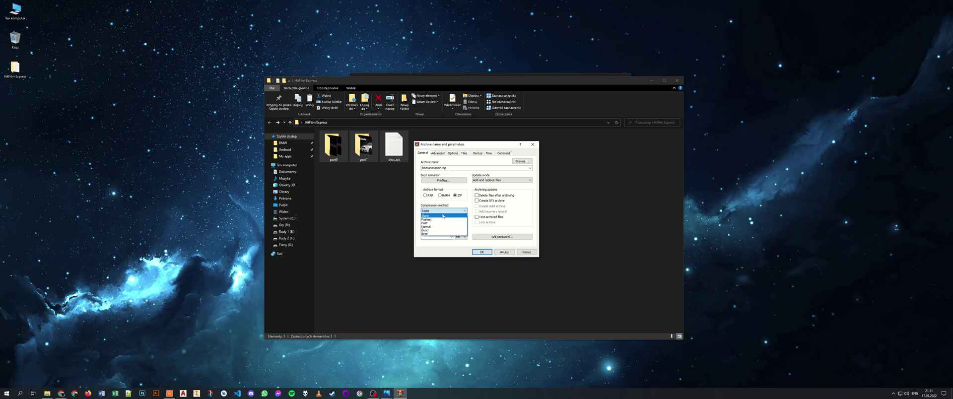
click(436, 216)
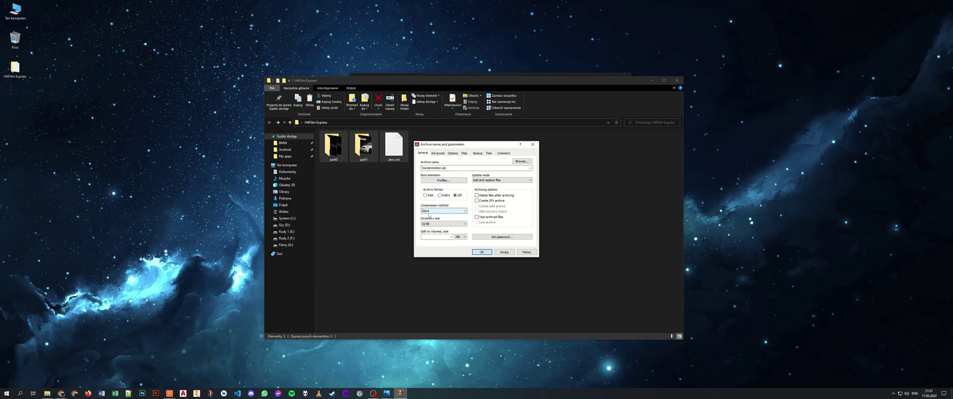
double_click(434, 168)
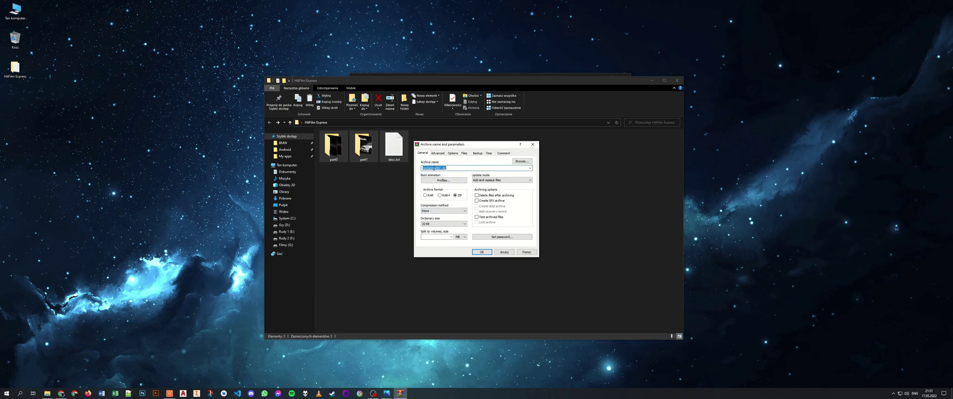
click(433, 168)
double_click(441, 168)
click(482, 252)
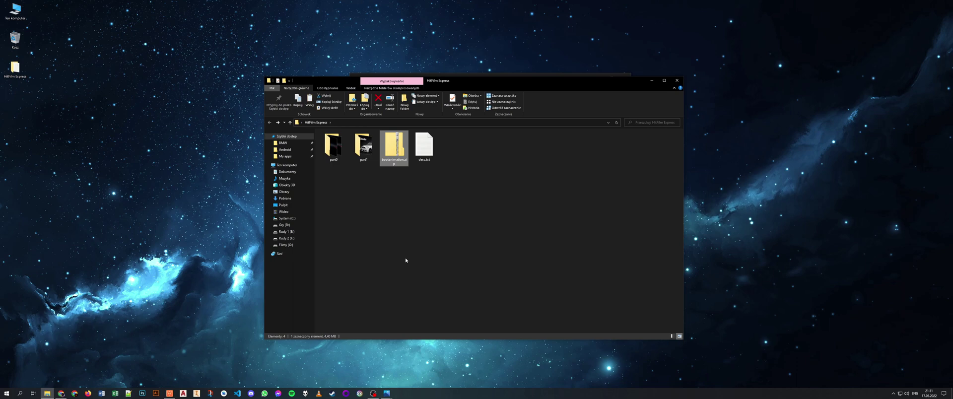
- Open the part0 folder and select its first frame, image0000.jpg
click(413, 206)
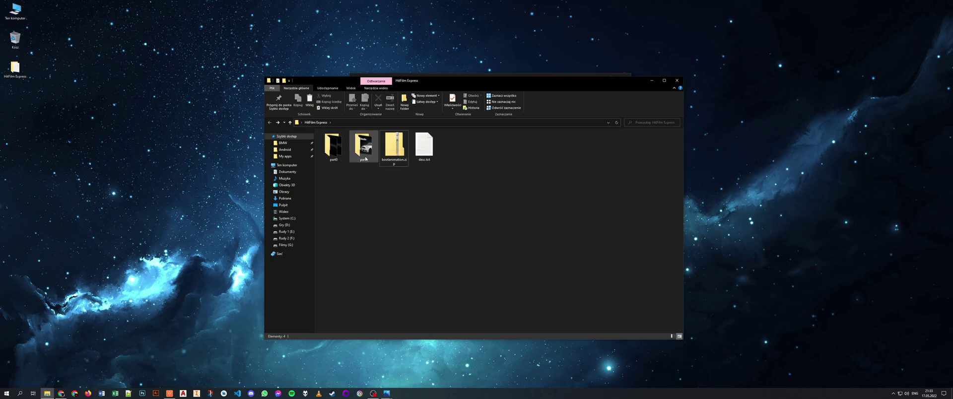
click(337, 150)
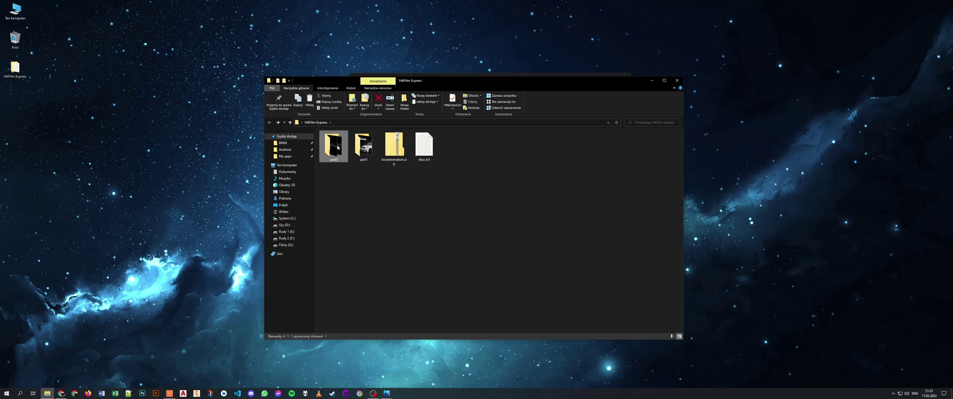
double_click(338, 147)
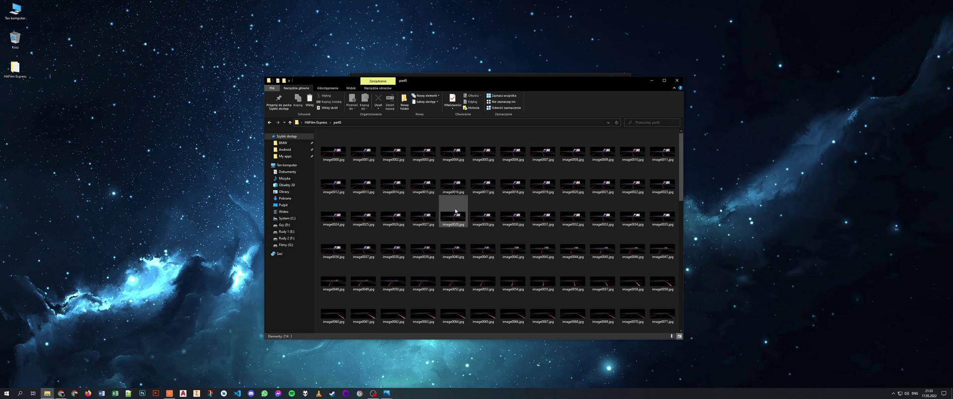
click(333, 148)
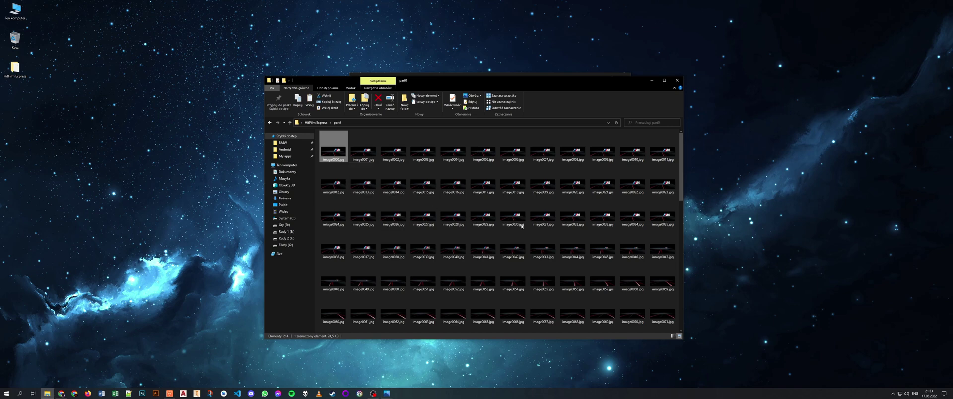
- Open the Splash tool folder inside Apps by forum members in the Android folder
click(285, 150)
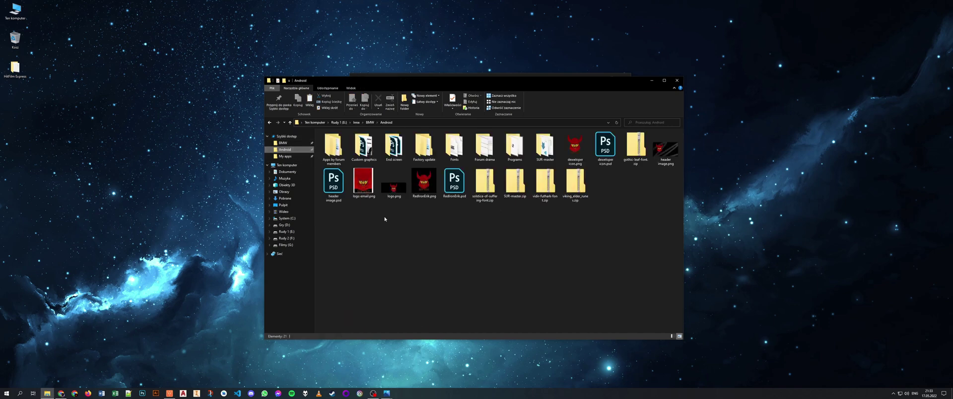
double_click(333, 146)
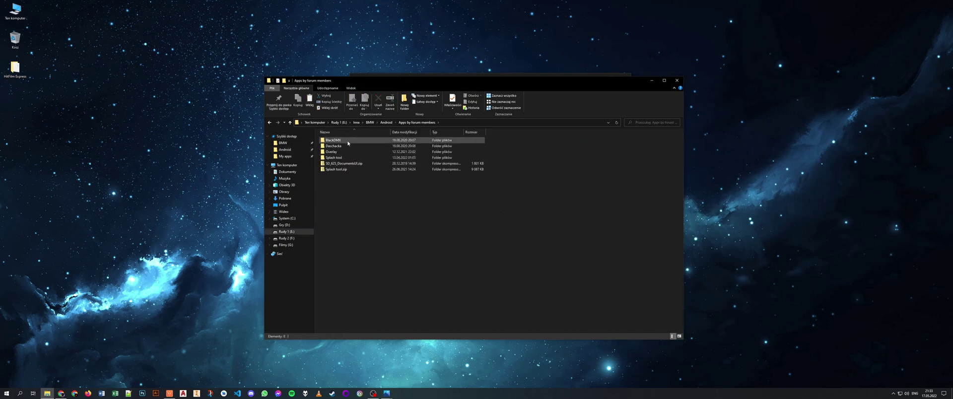
double_click(333, 158)
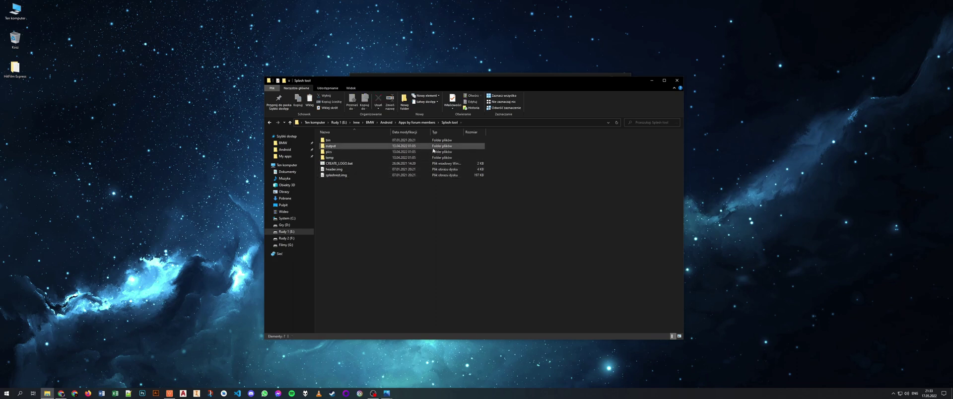
- Replace the contents of the pics folder with the copied first frame and rename that image logo
double_click(344, 151)
drag(357, 184, 316, 144)
key(Delete)
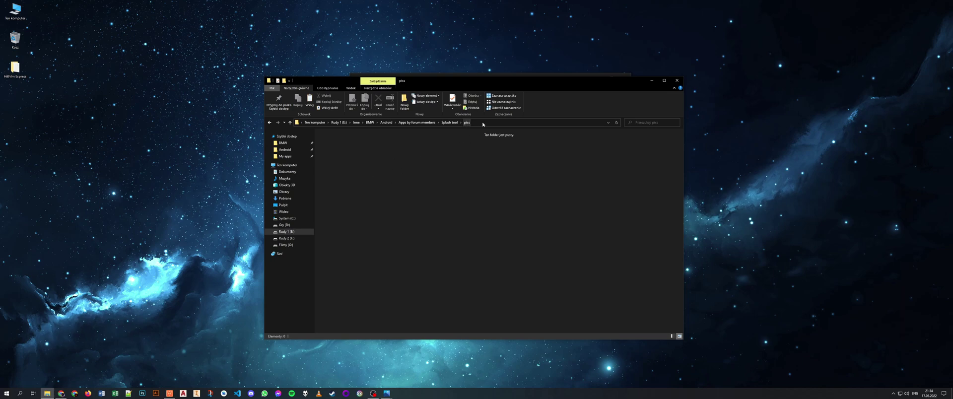
key(ctrl+v)
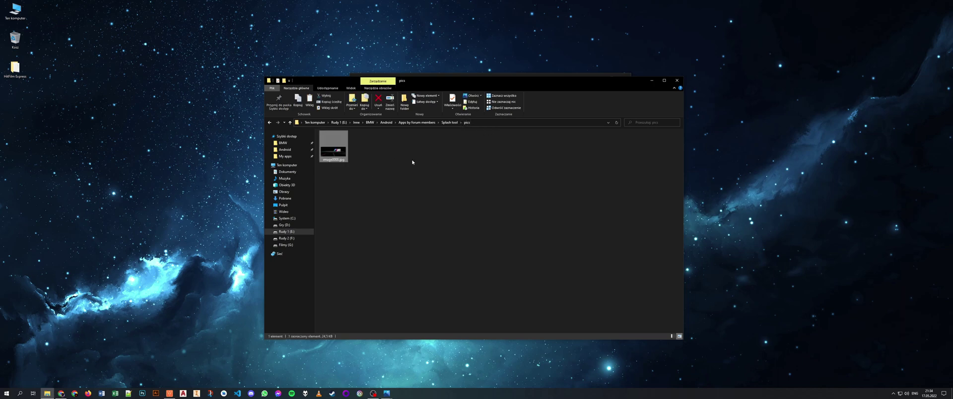
key(F2)
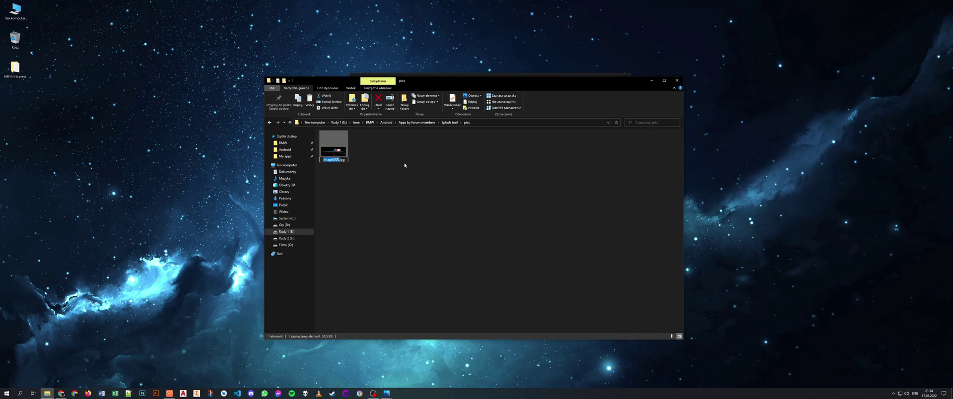
text(logo)
key(Return)
- Return to the Splash tool folder, run CREATE_LOGO.bat to generate the splash image, and dismiss its console
key(BackSpace)
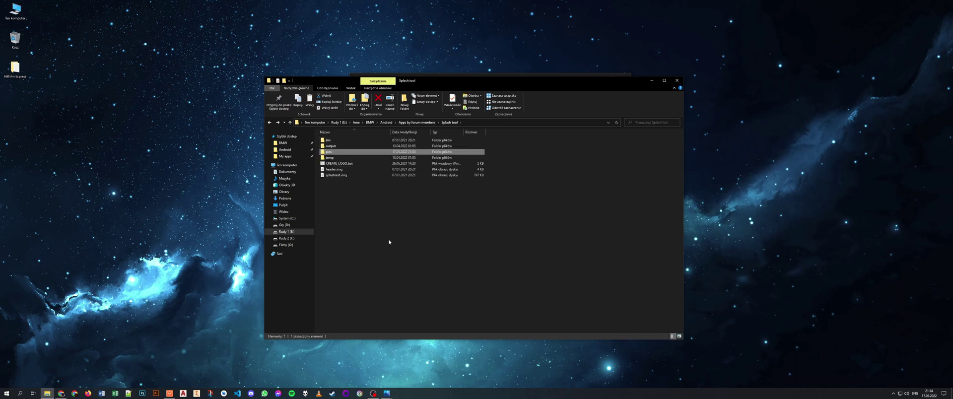
key(Down)
key(Down)
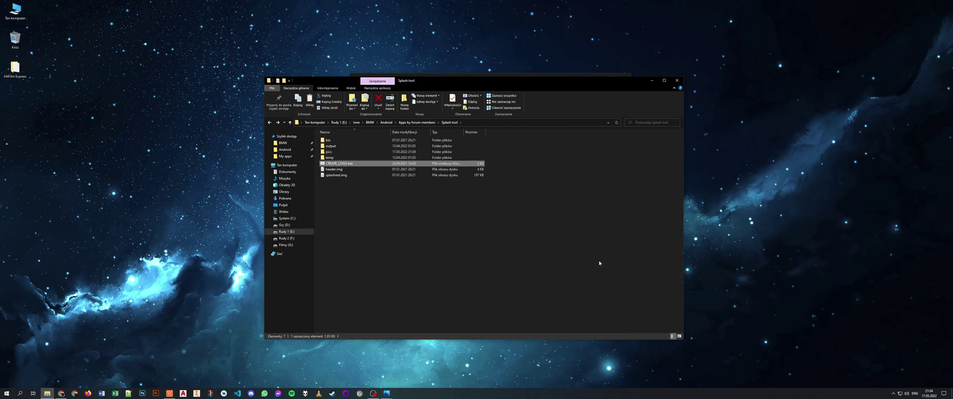
key(Up)
key(Down)
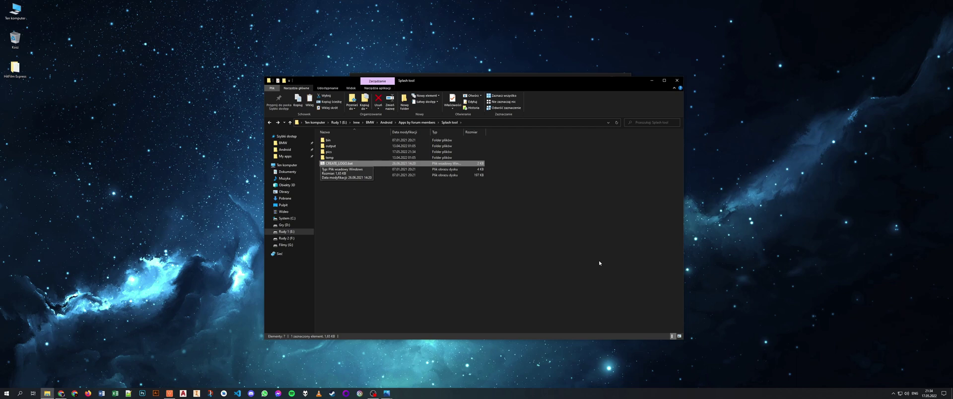
key(Return)
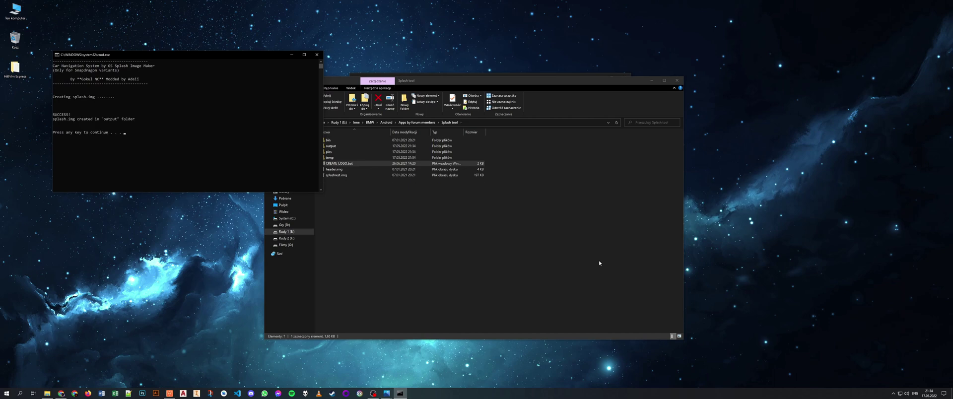
key(Return)
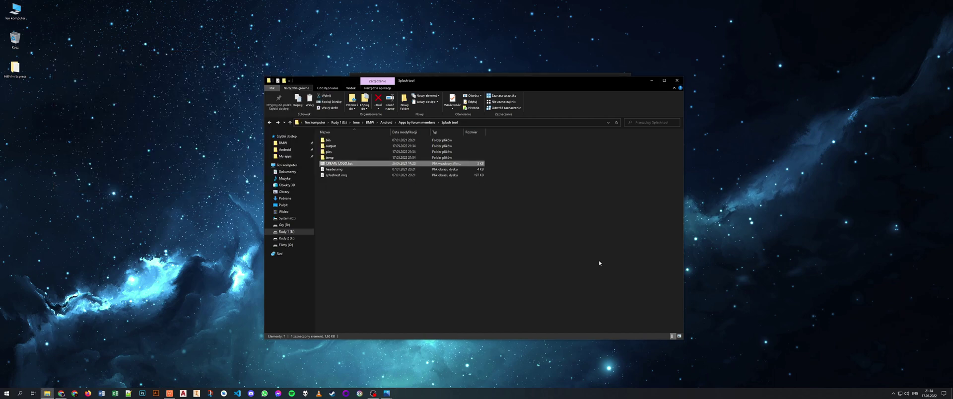
- Copy splash.img from the output folder into the HitFilm Express folder on the desktop
double_click(331, 145)
click(345, 141)
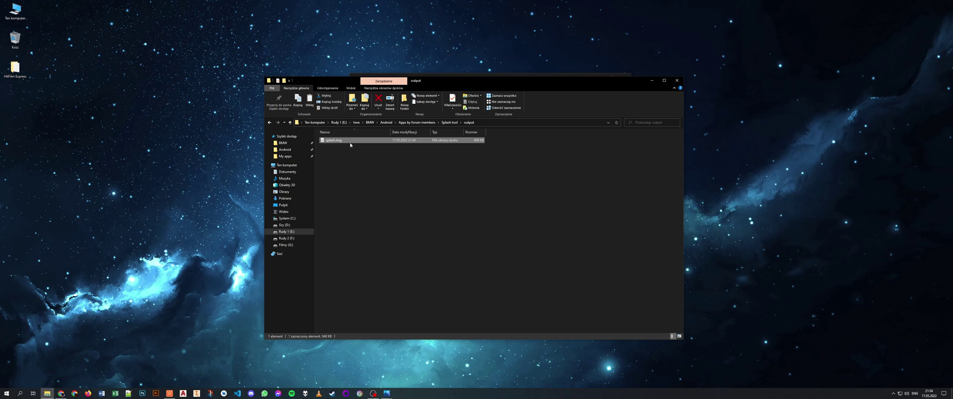
drag(442, 83, 474, 79)
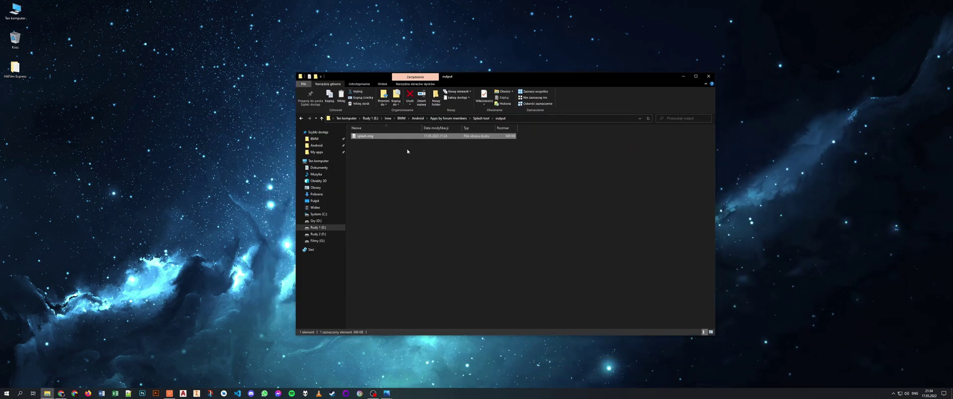
double_click(15, 69)
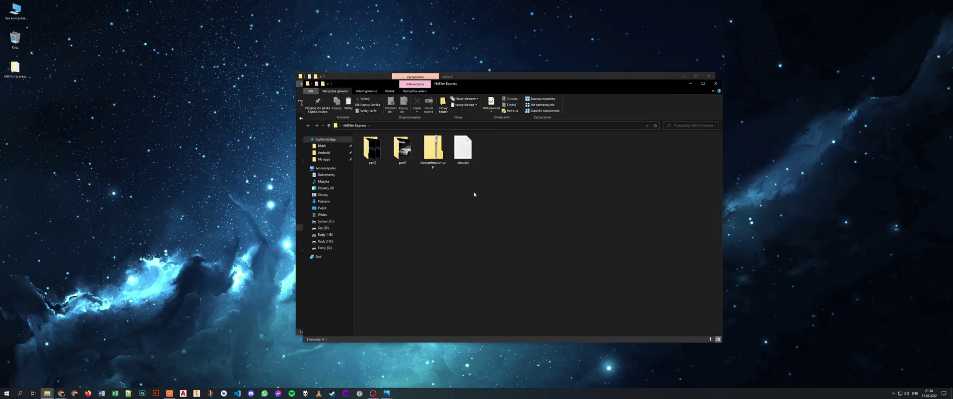
key(ctrl+v)
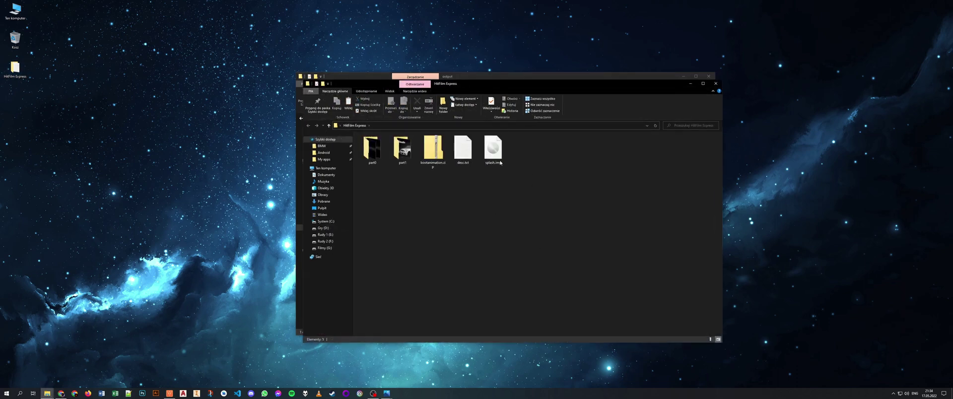
click(432, 149)
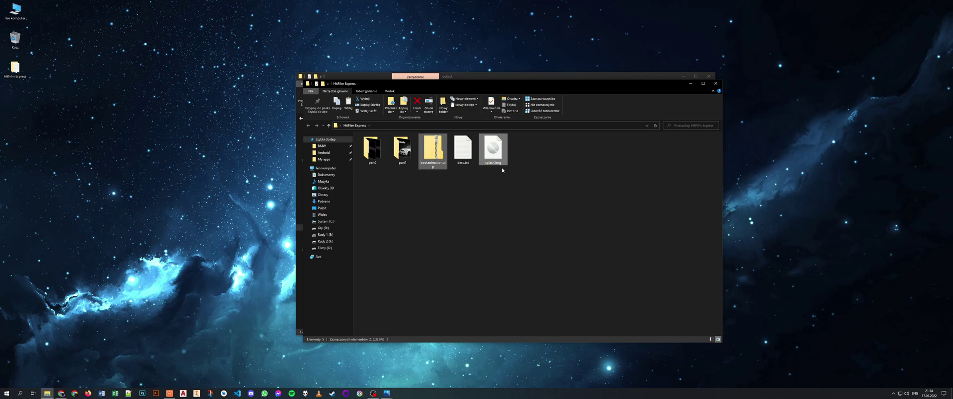
click(557, 216)
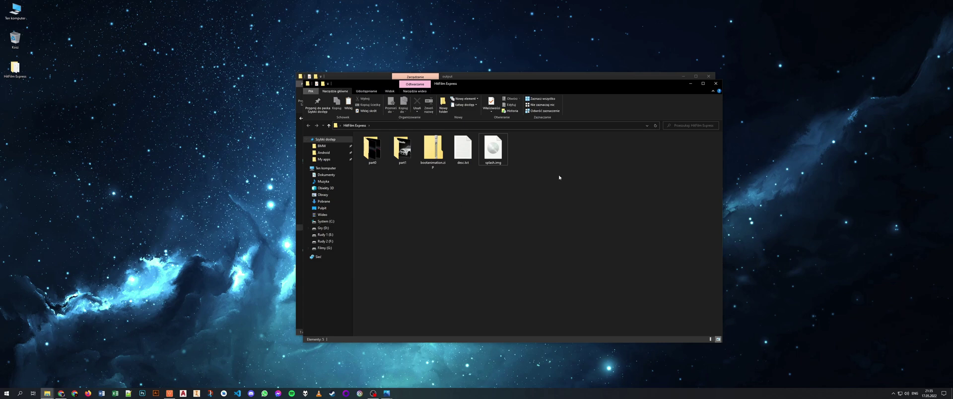
ctrl+click(432, 148)
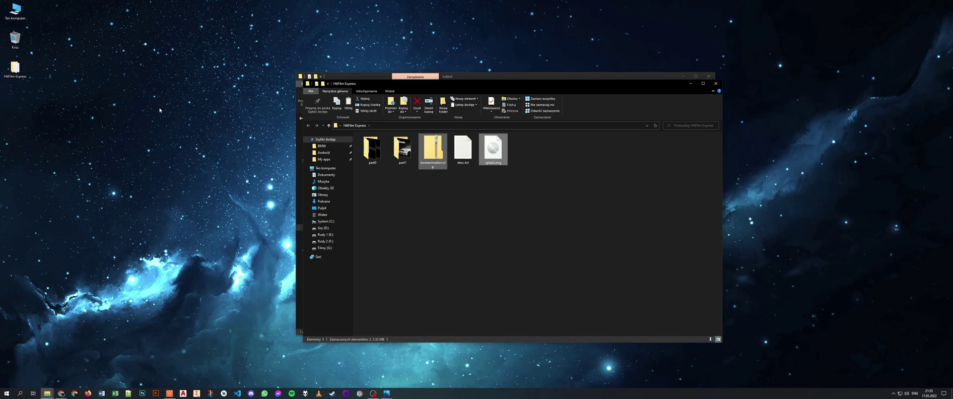
right_click(186, 82)
click(131, 106)
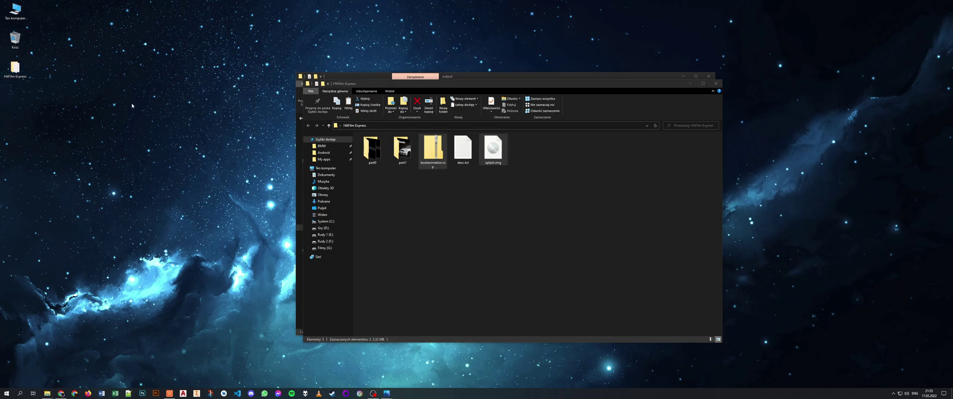
- Create a new folder with the default name on the desktop and open it beside the HitFilm Express folder
drag(488, 87, 723, 91)
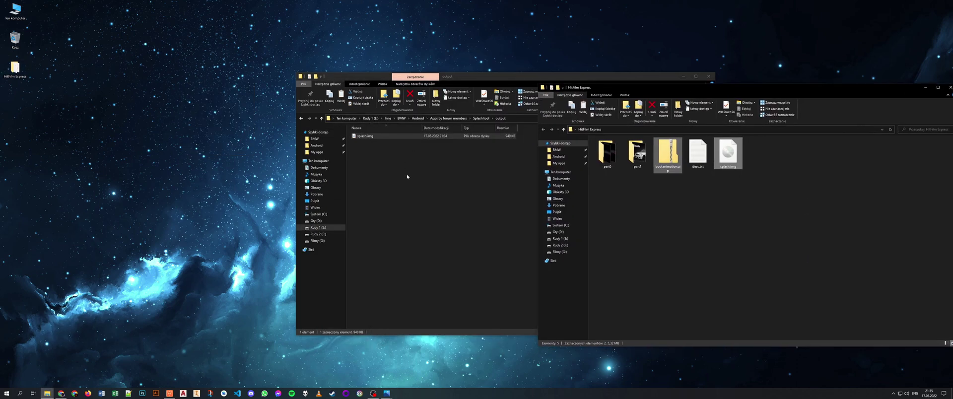
right_click(151, 247)
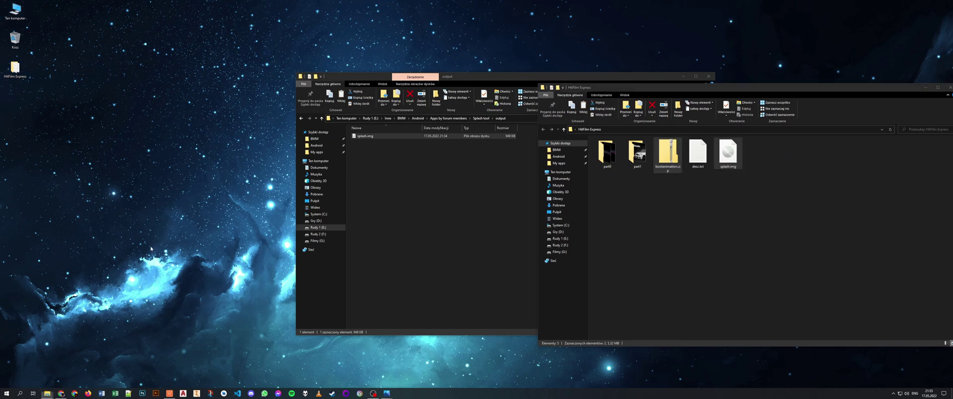
mouse_move(168, 299)
click(234, 300)
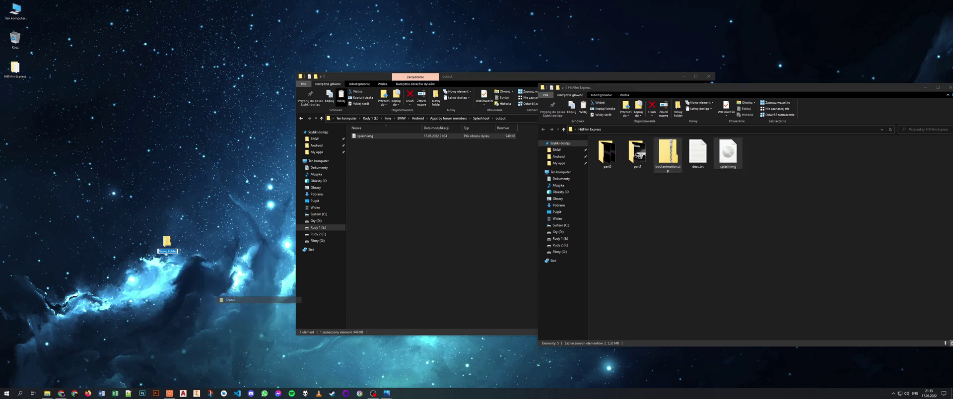
key(Return)
double_click(167, 240)
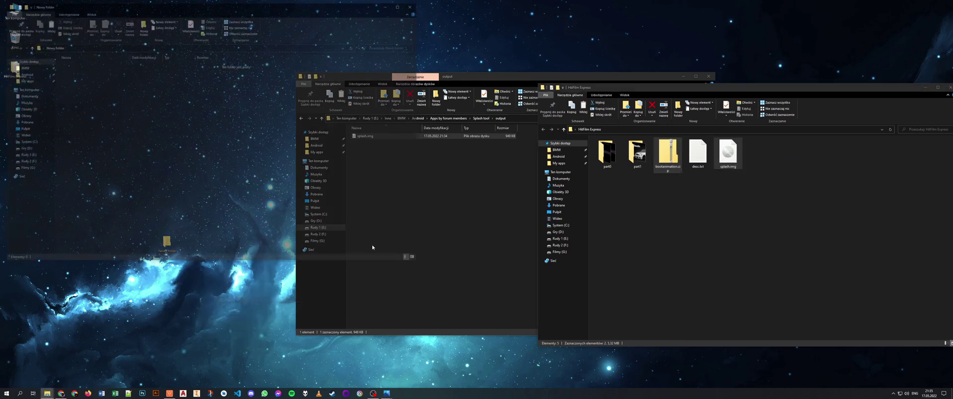
drag(181, 10, 385, 76)
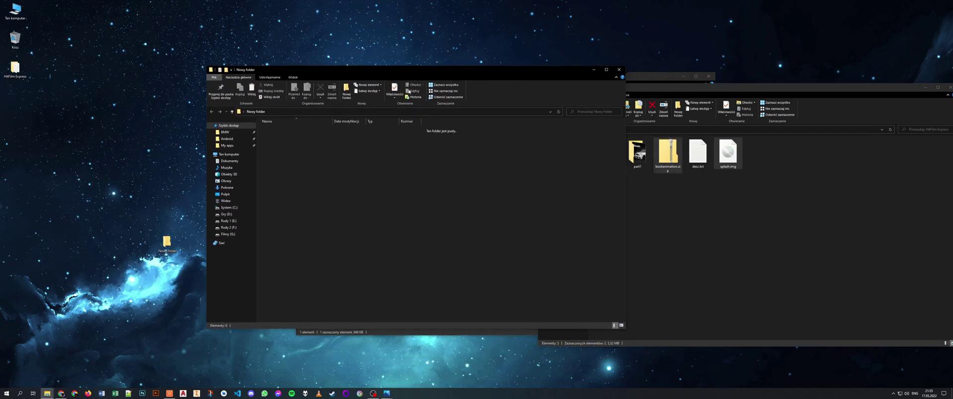
- Create a subfolder named OEM inside the new desktop folder and open it
right_click(344, 161)
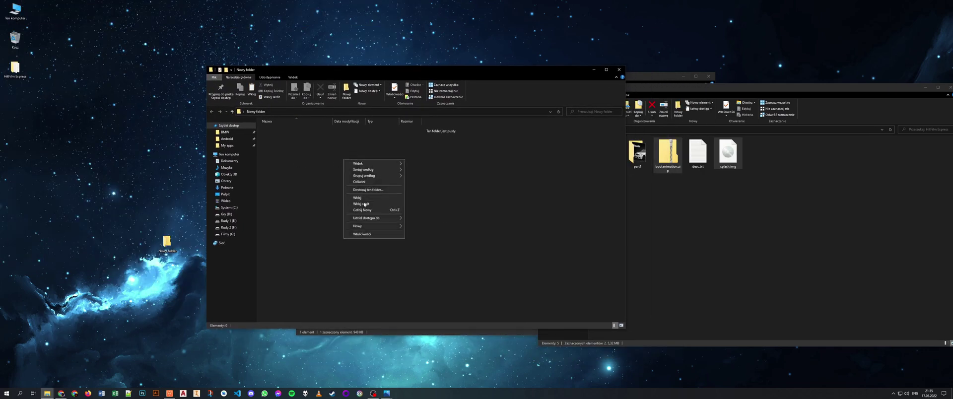
mouse_move(392, 225)
click(431, 226)
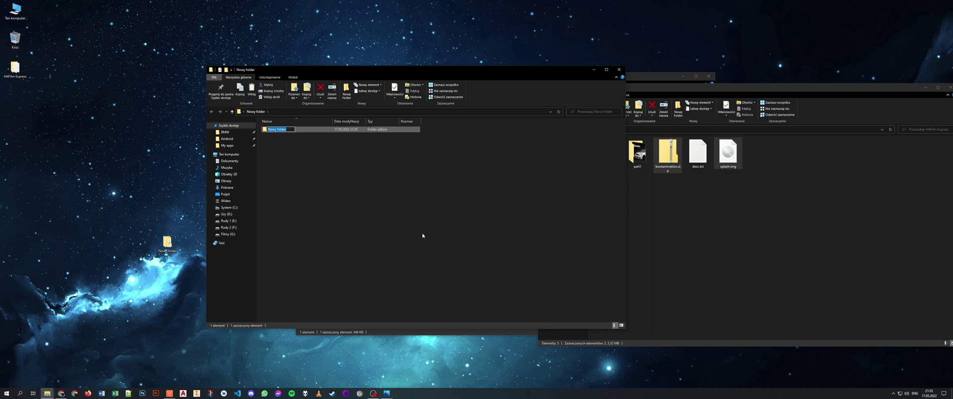
text(OEM)
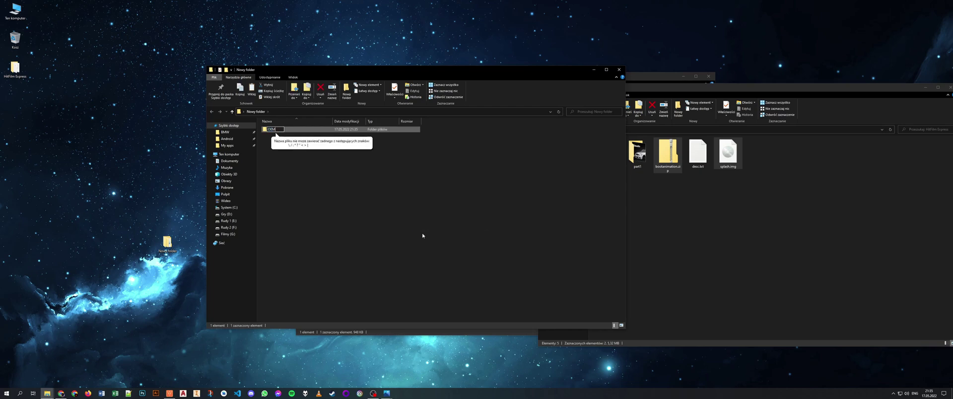
key(Return)
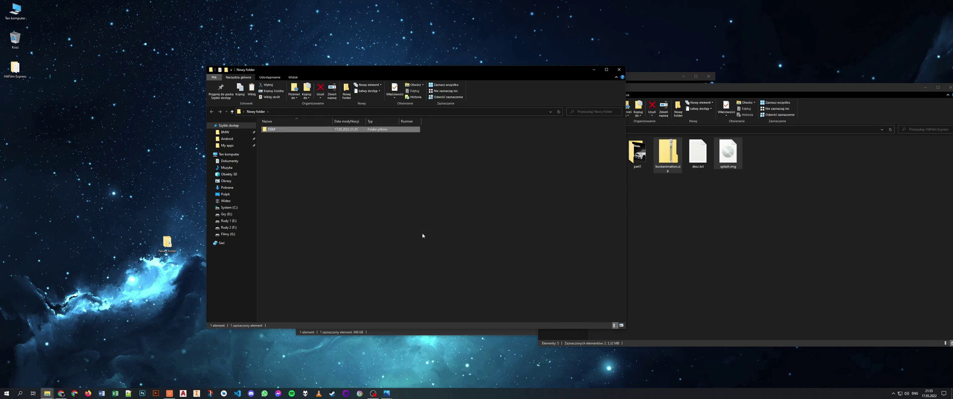
key(Return)
- Move bootanimation.zip and splash.img together from the HitFilm Express folder into the OEM folder
click(701, 202)
click(669, 155)
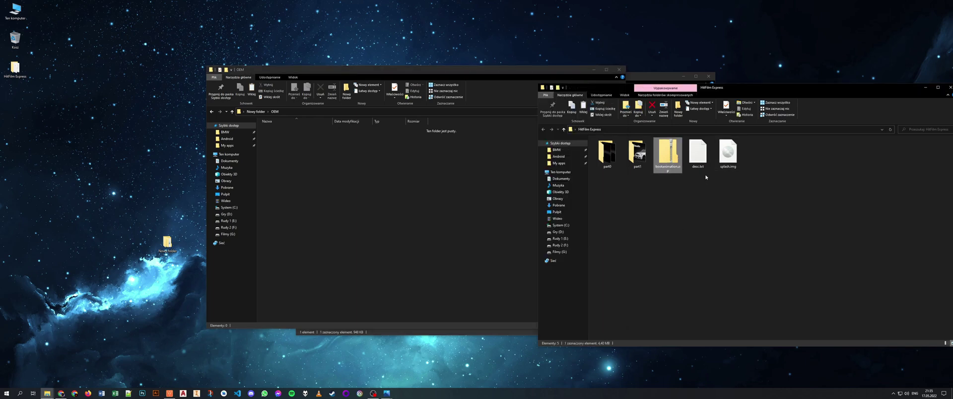
ctrl+click(726, 156)
drag(667, 154, 347, 213)
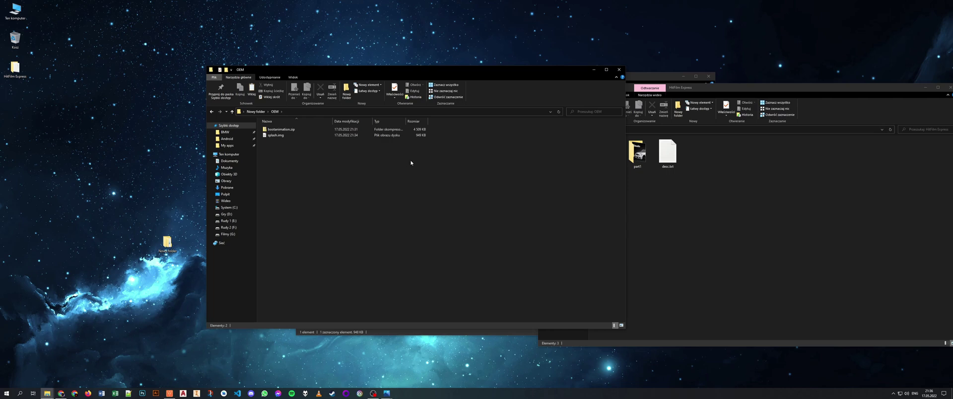
- Close the OEM and HitFilm Express folder windows
click(619, 70)
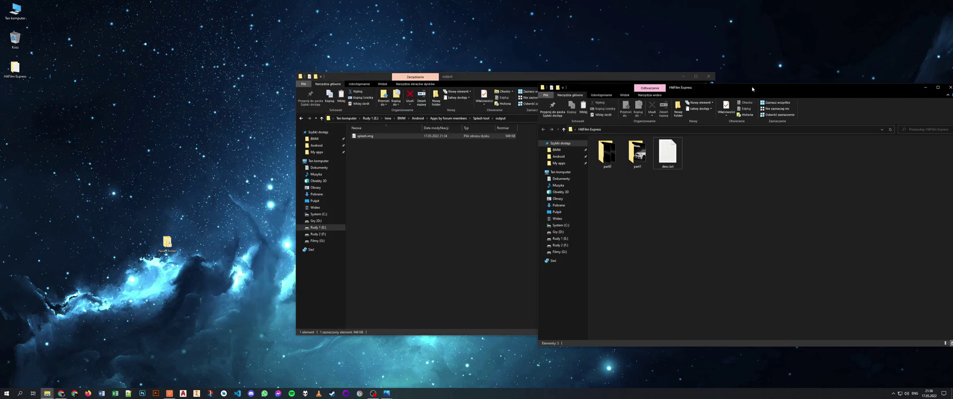
drag(762, 96, 523, 89)
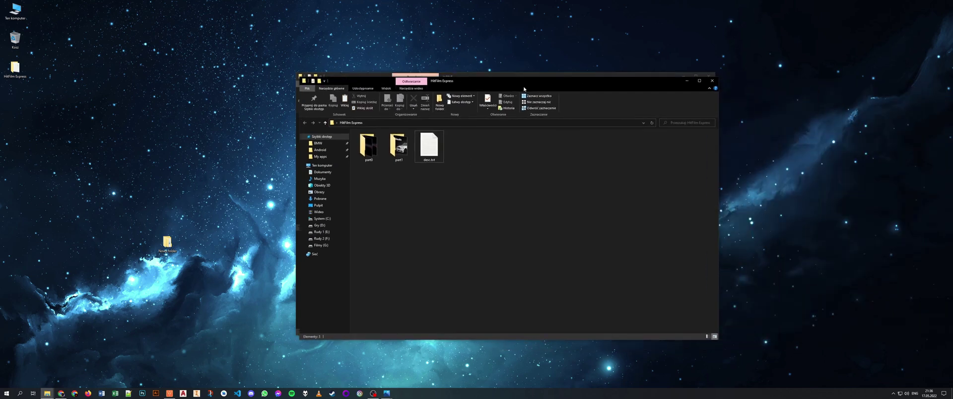
click(712, 81)
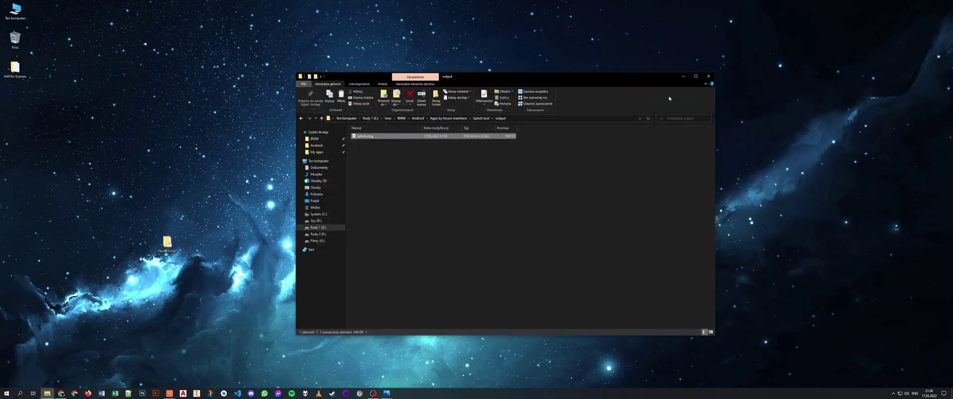